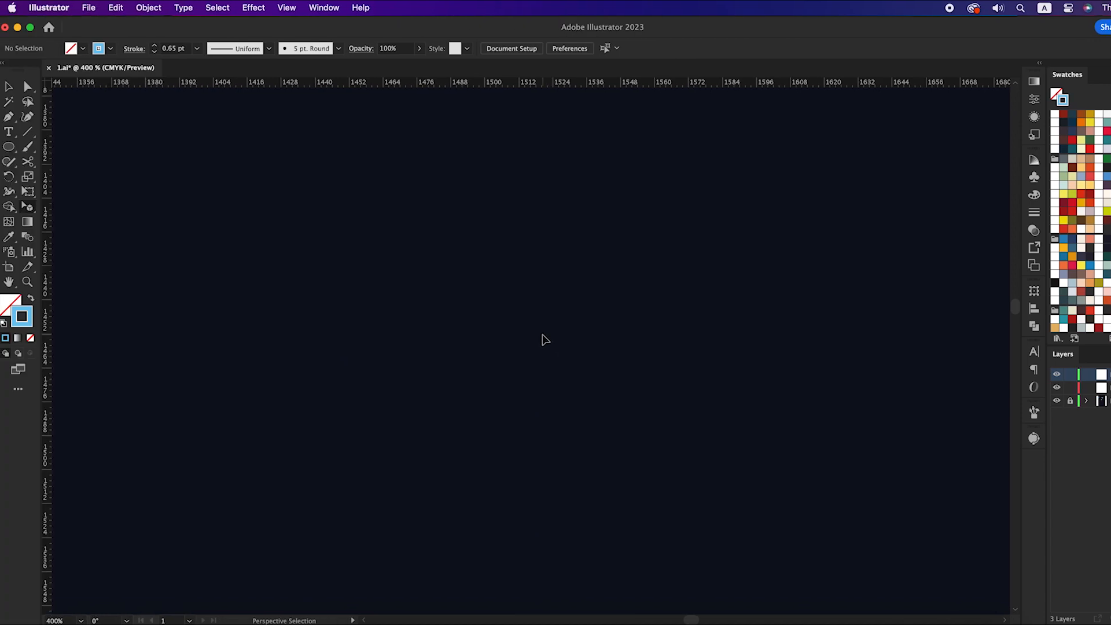
# Draw a straight vertical line about 102 pt long with the Line Segment tool on the empty canvas
pyautogui.click(27, 131)
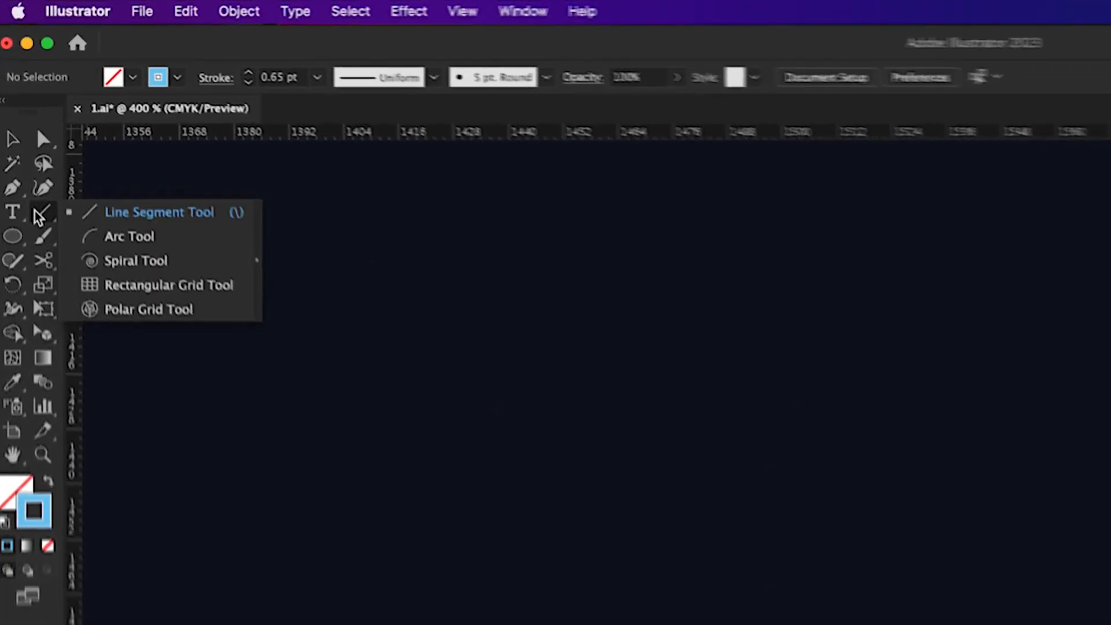
pyautogui.click(70, 136)
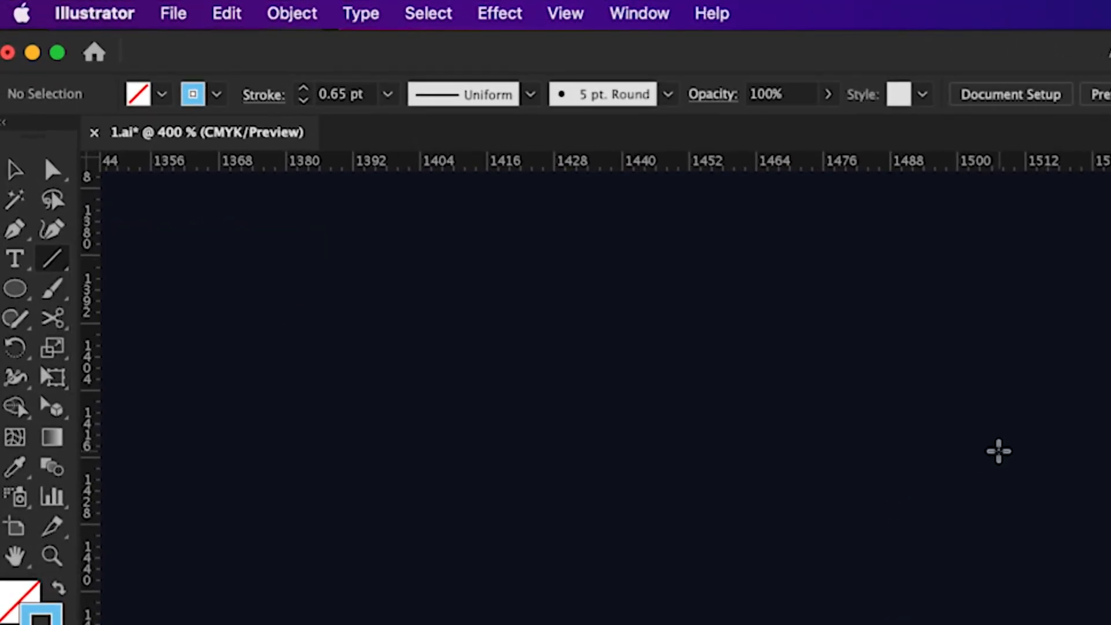
pyautogui.moveTo(959, 368); pyautogui.dragTo(1010, 624)
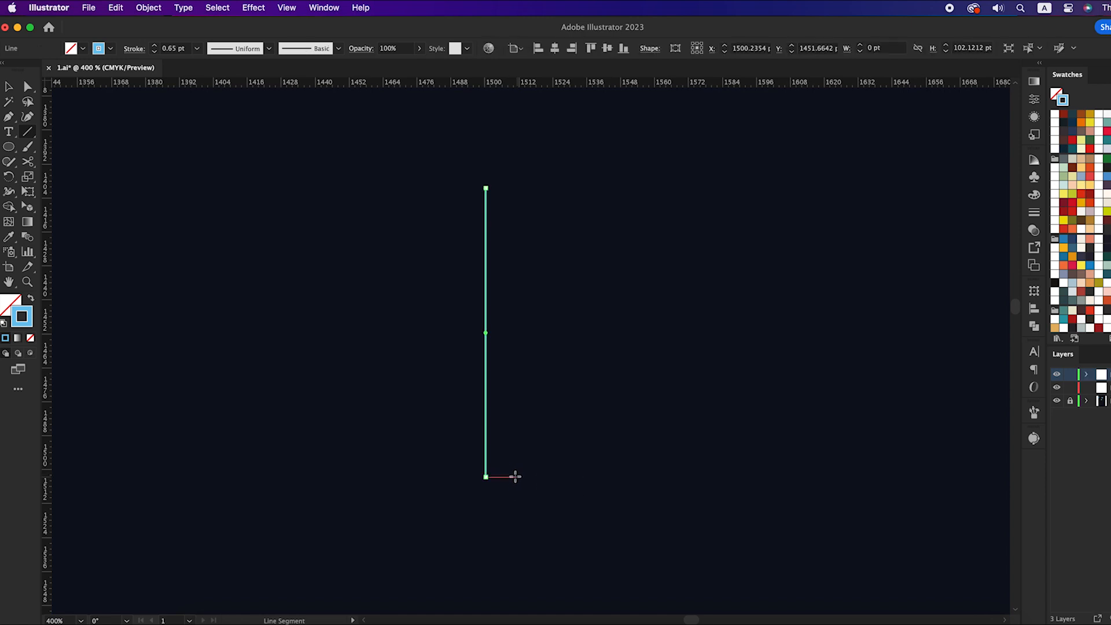
# Copy the vertical line a short distance to its right and repeat the transformation until there are eight evenly spaced lines
pyautogui.press('v')
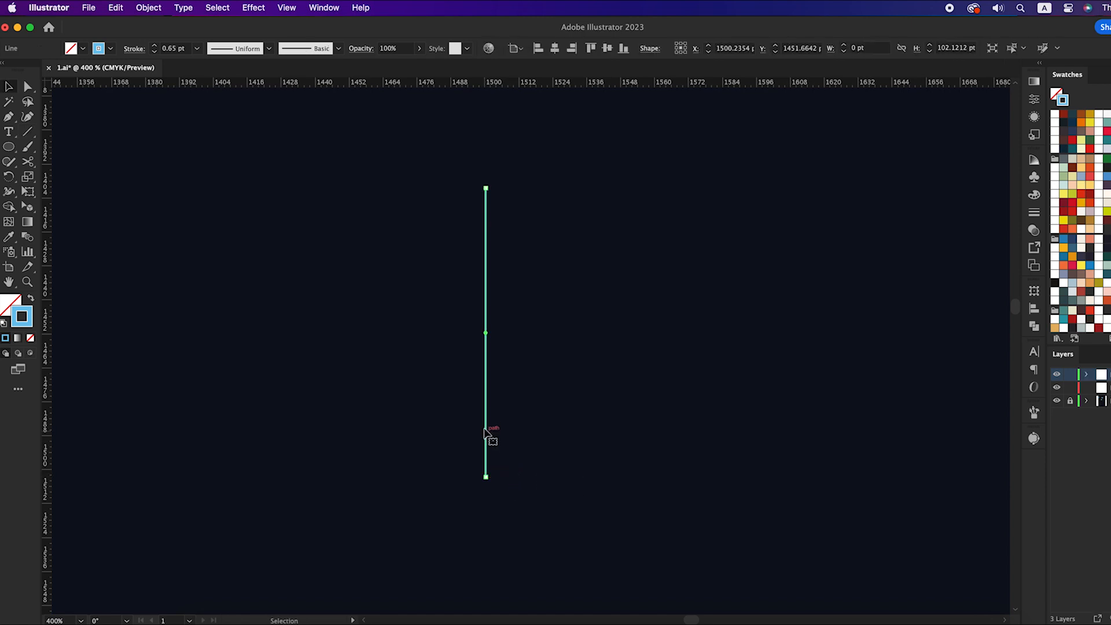
pyautogui.moveTo(486, 417); pyautogui.dragTo(482, 441)
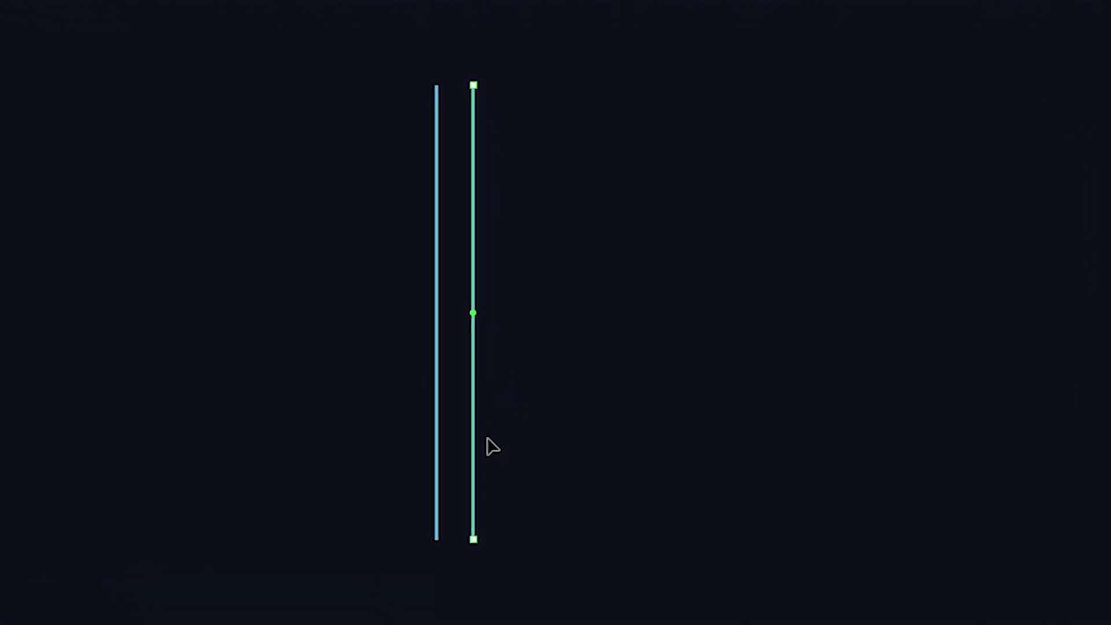
pyautogui.hotkey('ctrl', 'd')
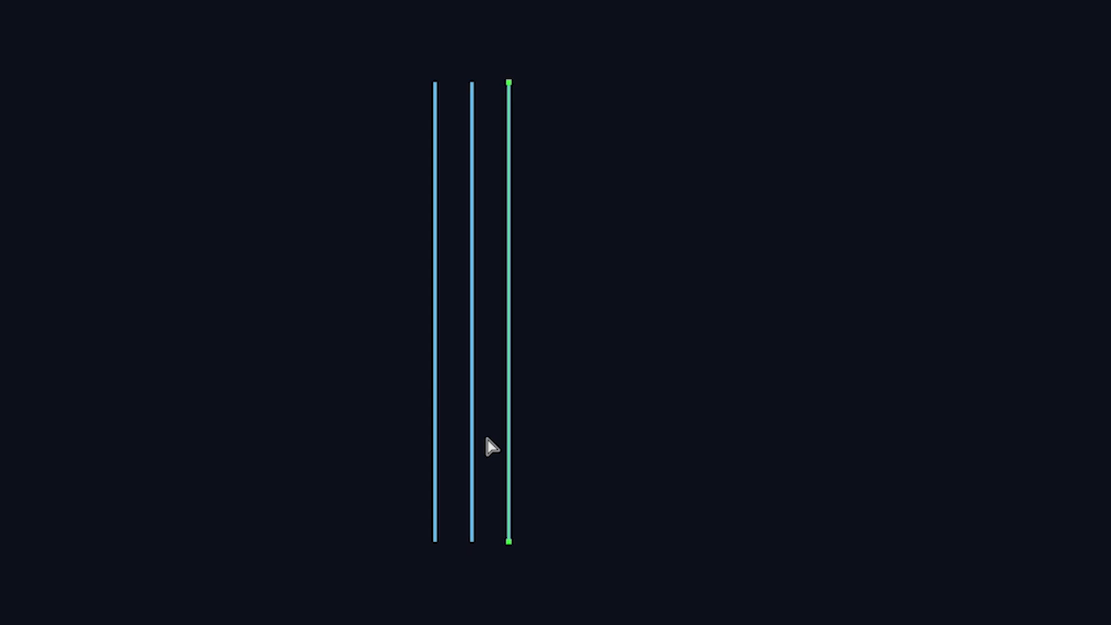
pyautogui.hotkey('ctrl', 'd')
pyautogui.hotkey('ctrl', 'd')
pyautogui.hotkey('ctrl', 'd')
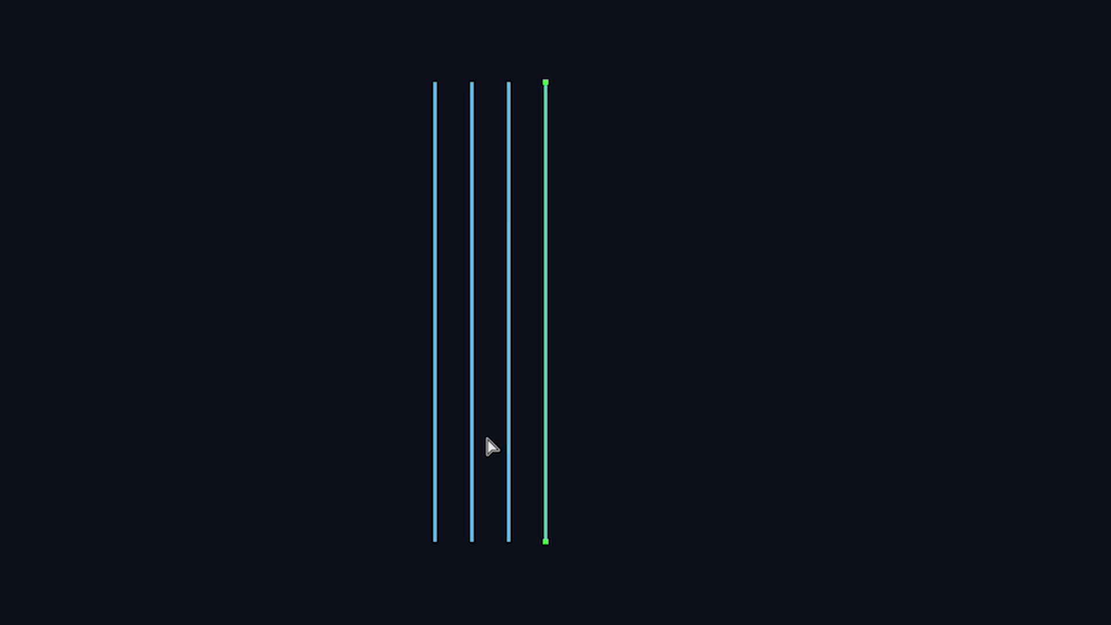
pyautogui.hotkey('ctrl', 'd')
pyautogui.hotkey('ctrl', 'd')
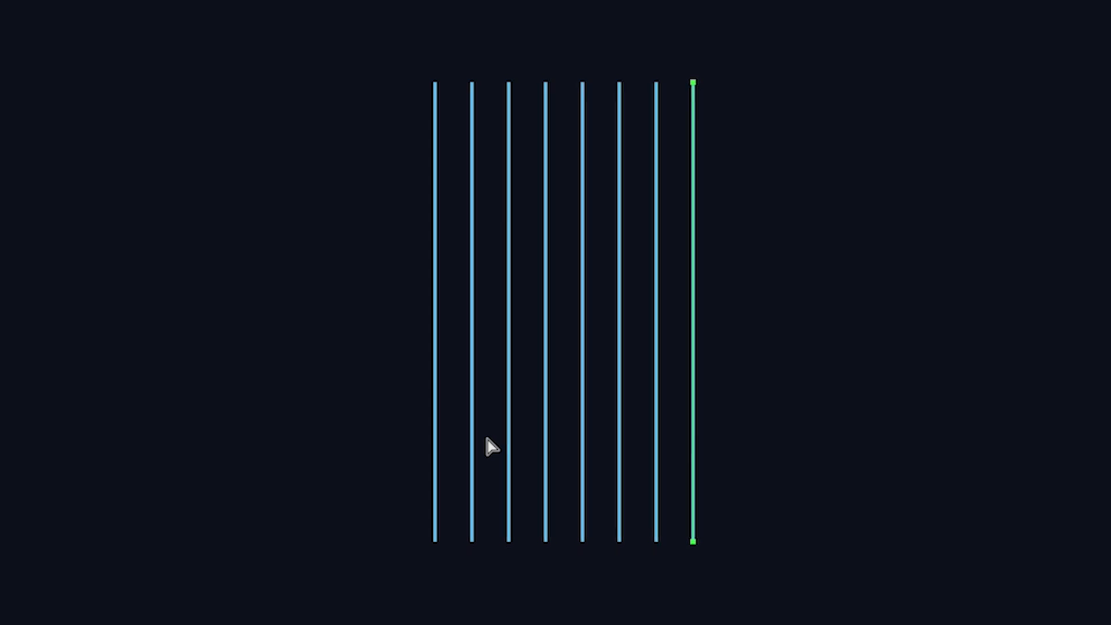
# Paste a copy of all eight vertical lines in front and rotate it a quarter turn so its lines run horizontally across the originals
pyautogui.moveTo(304, 221); pyautogui.dragTo(672, 472)
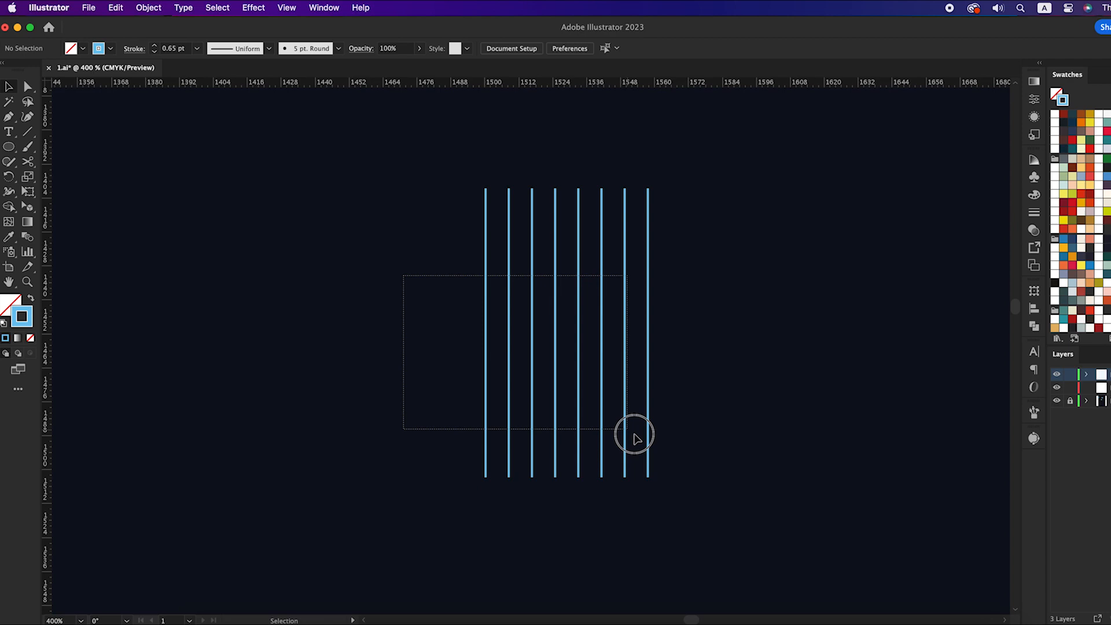
pyautogui.moveTo(635, 438)
pyautogui.mouseDown()
pyautogui.moveTo(649, 447)
pyautogui.moveTo(627, 446)
pyautogui.mouseUp()
pyautogui.click(116, 8)
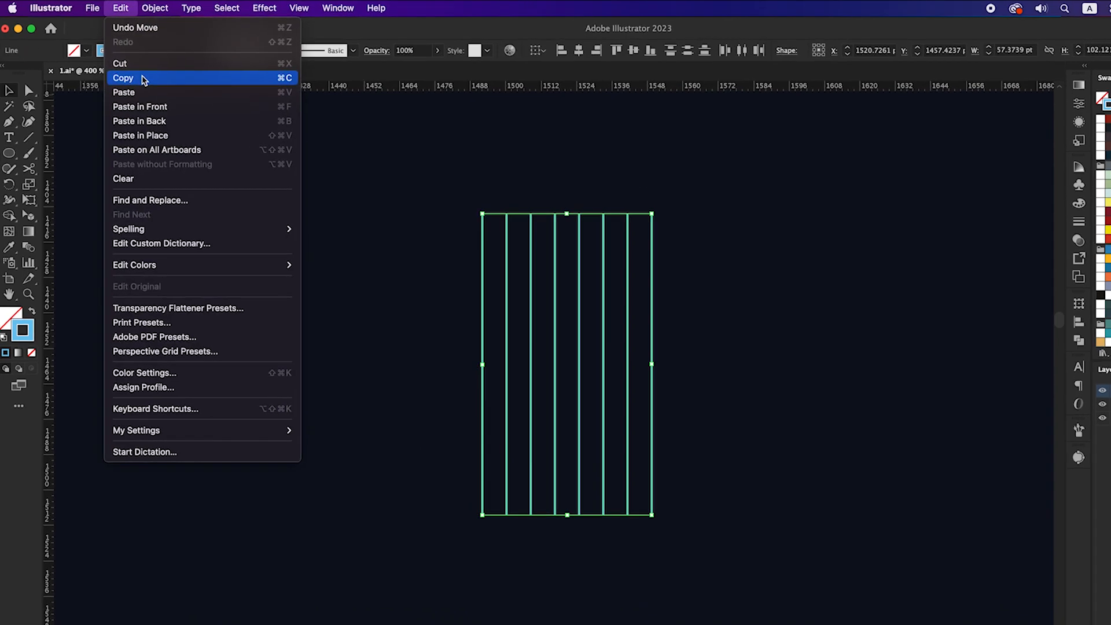
pyautogui.click(143, 78)
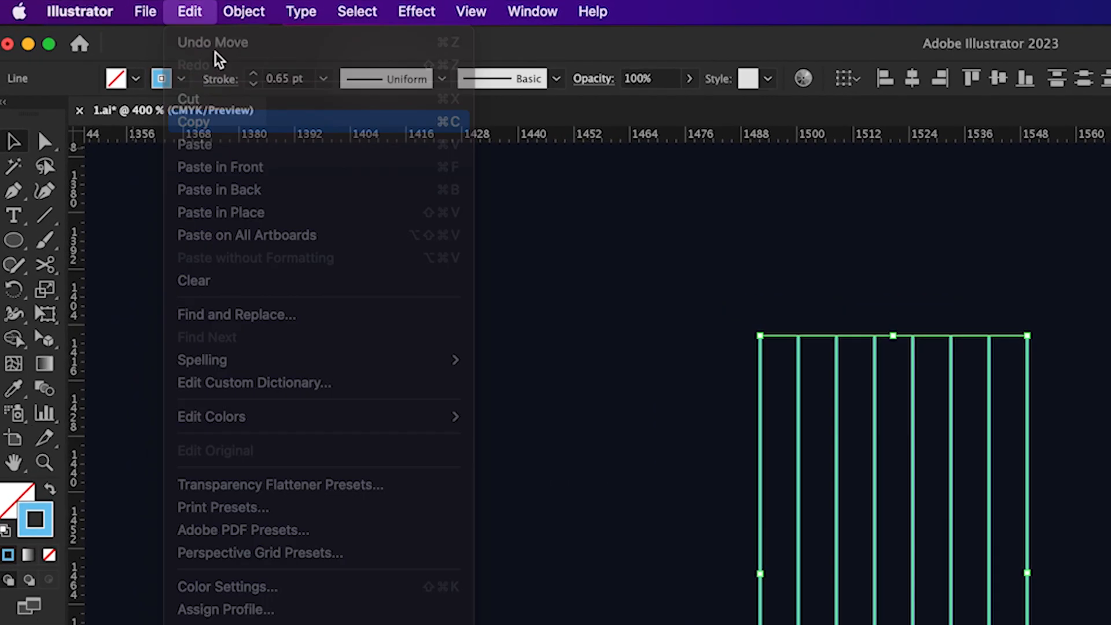
pyautogui.click(120, 8)
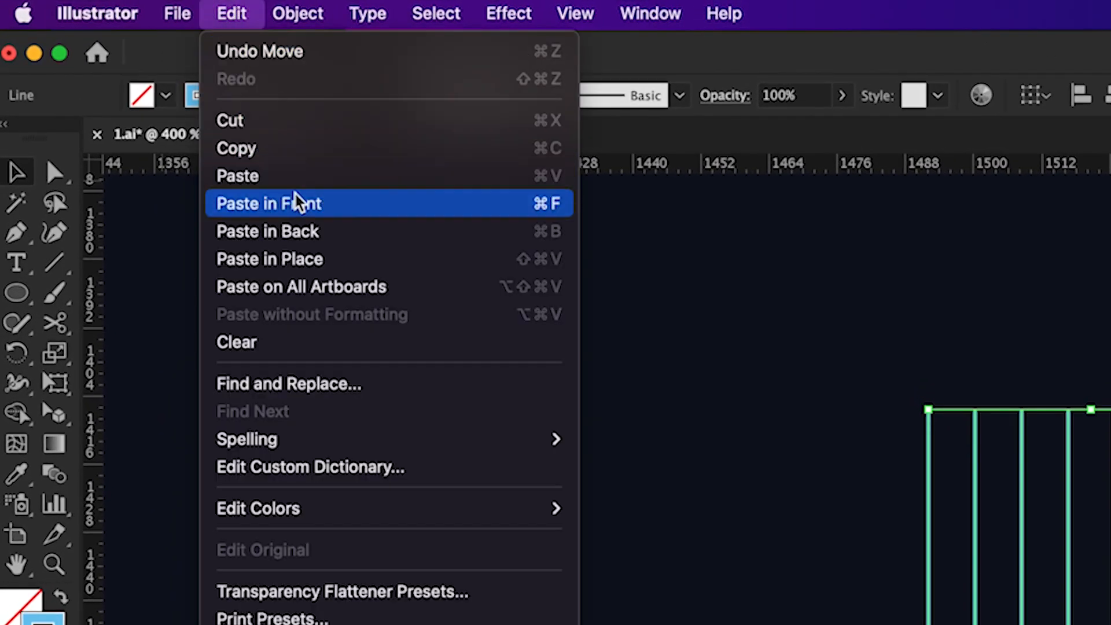
pyautogui.click(295, 203)
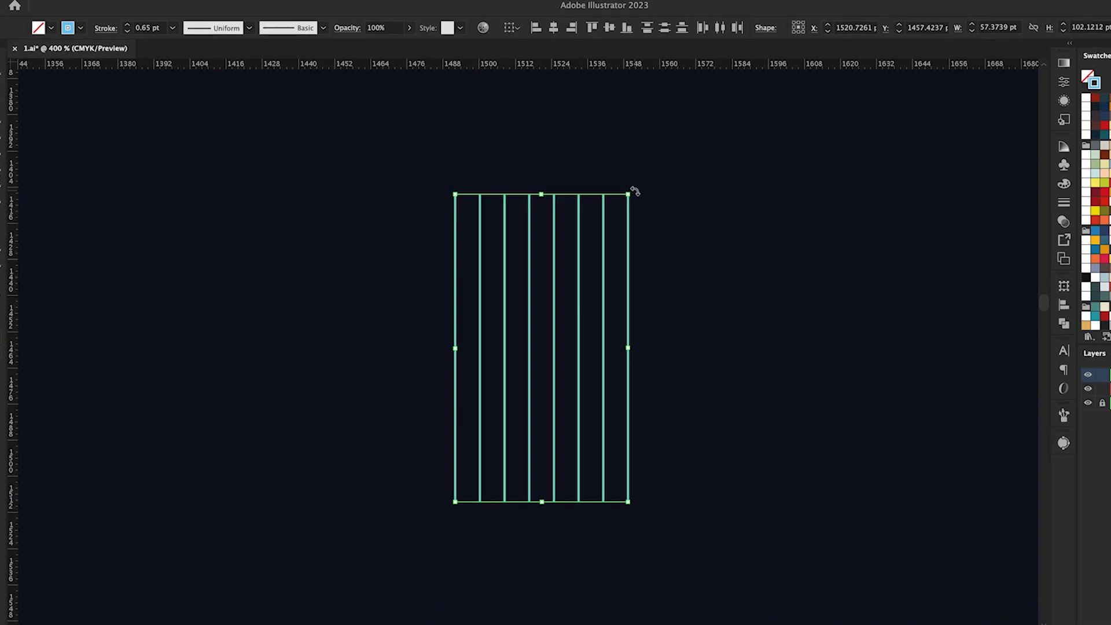
pyautogui.moveTo(1110, 401); pyautogui.dragTo(1110, 558)
pyautogui.moveTo(692, 261); pyautogui.dragTo(718, 389)
pyautogui.click(573, 303)
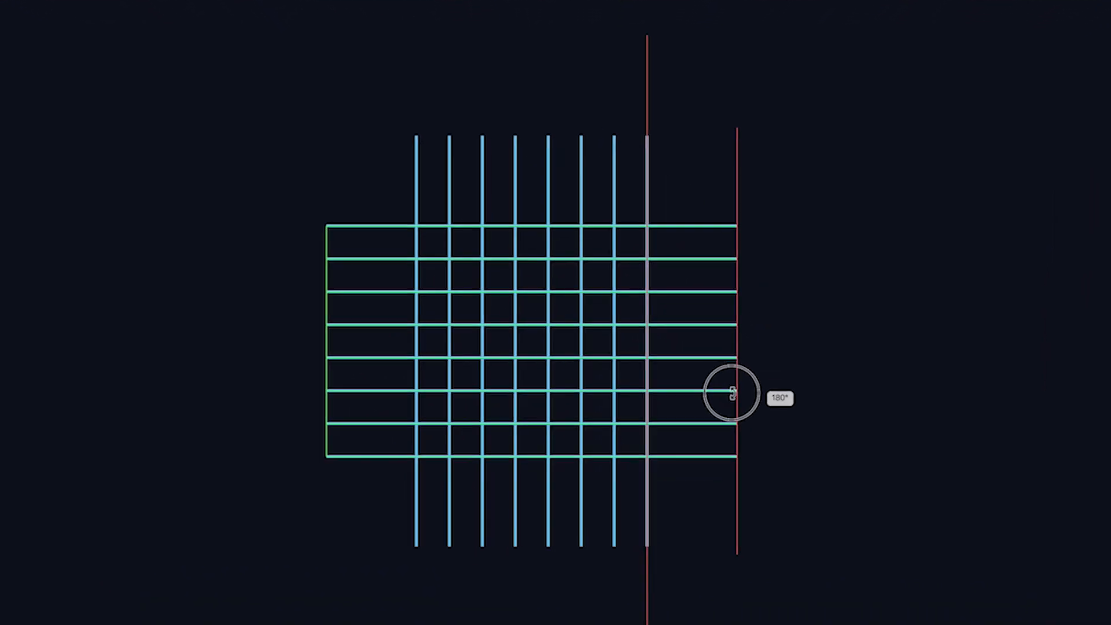
# Trim the line ends overhanging all four sides of the crossed lines with the Shape Builder tool, leaving a 7 by 7 square grid
pyautogui.moveTo(312, 149); pyautogui.dragTo(714, 512)
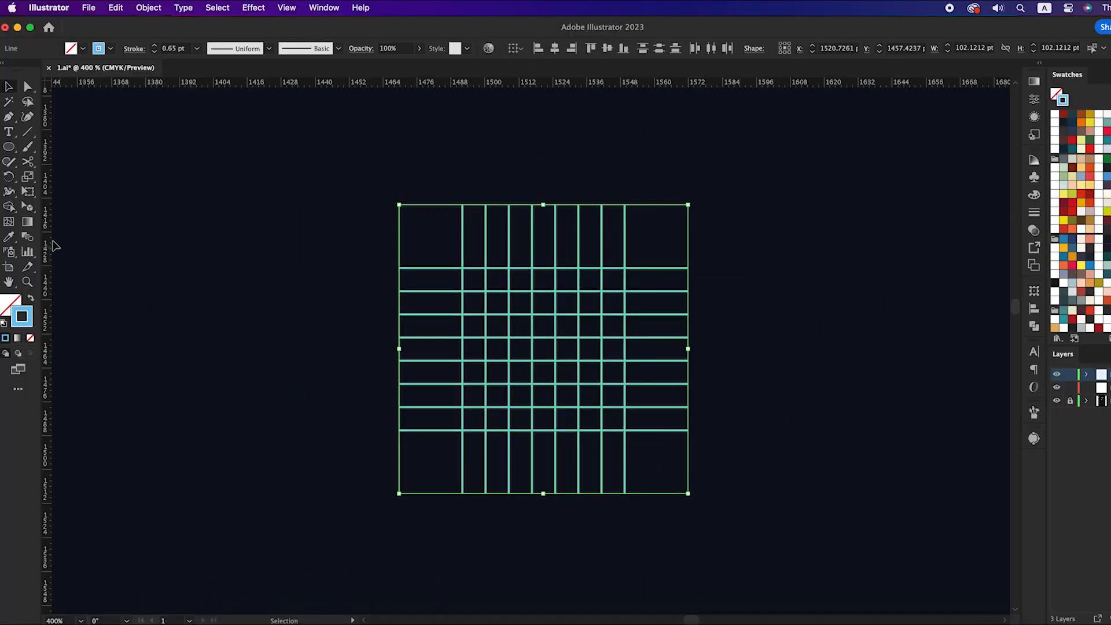
pyautogui.moveTo(10, 206); pyautogui.dragTo(39, 211)
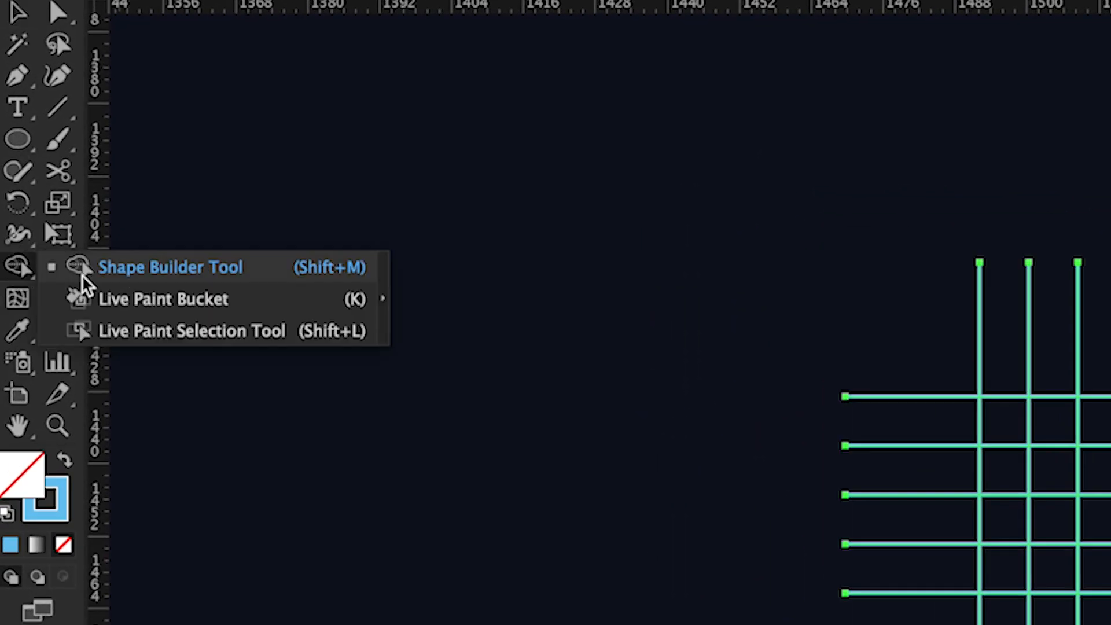
pyautogui.moveTo(82, 274); pyautogui.dragTo(82, 274)
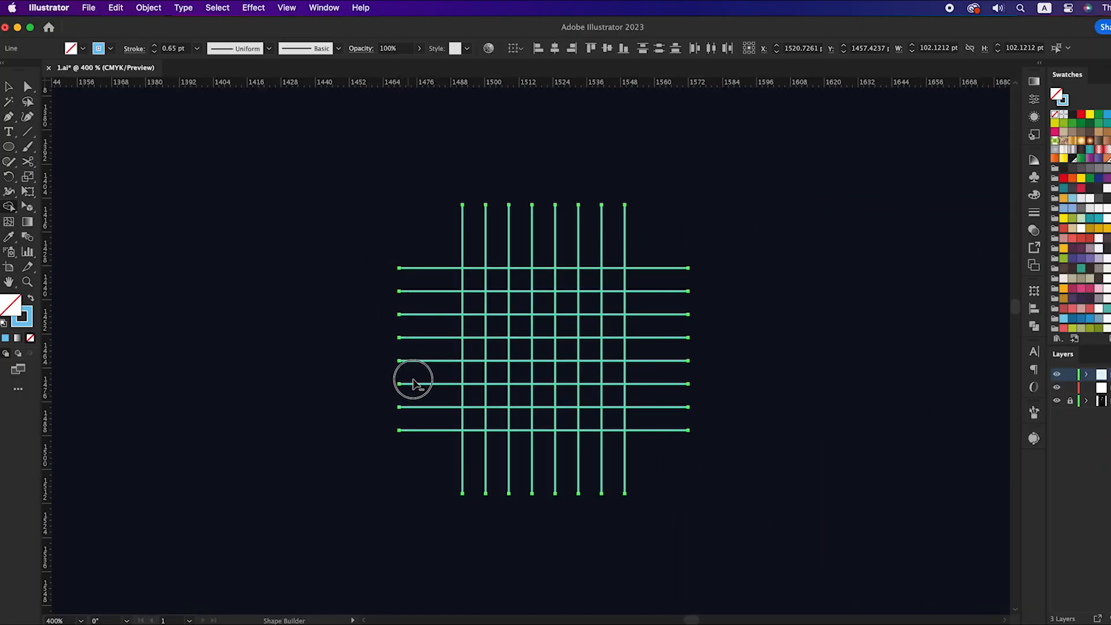
pyautogui.moveTo(413, 383); pyautogui.dragTo(426, 460)
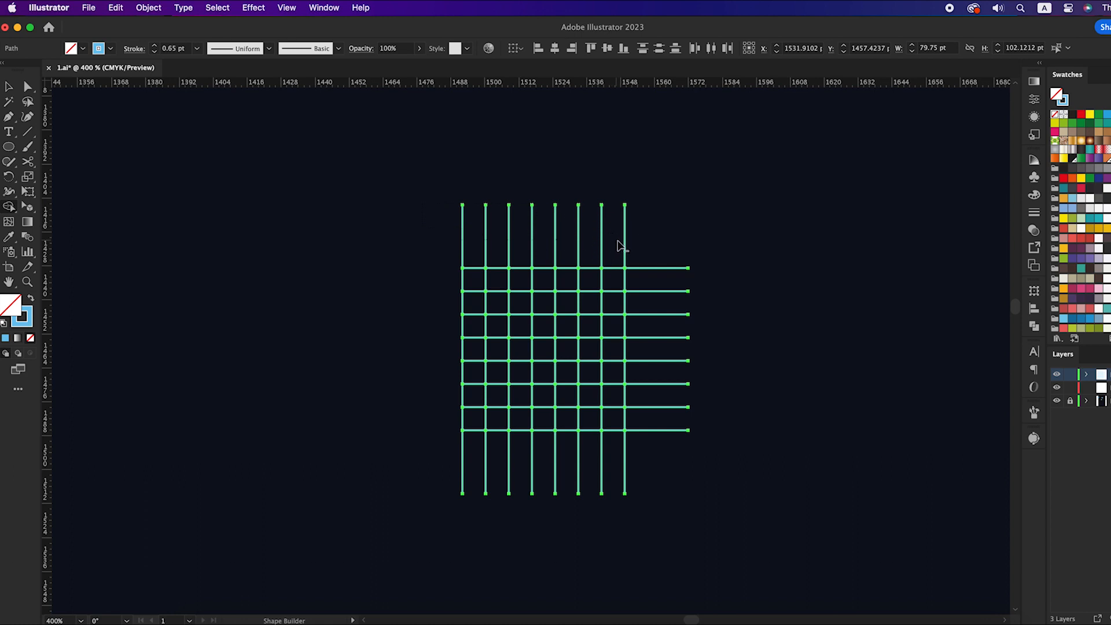
pyautogui.moveTo(637, 243)
pyautogui.mouseDown()
pyautogui.moveTo(614, 220)
pyautogui.moveTo(729, 511)
pyautogui.moveTo(697, 476)
pyautogui.mouseUp()
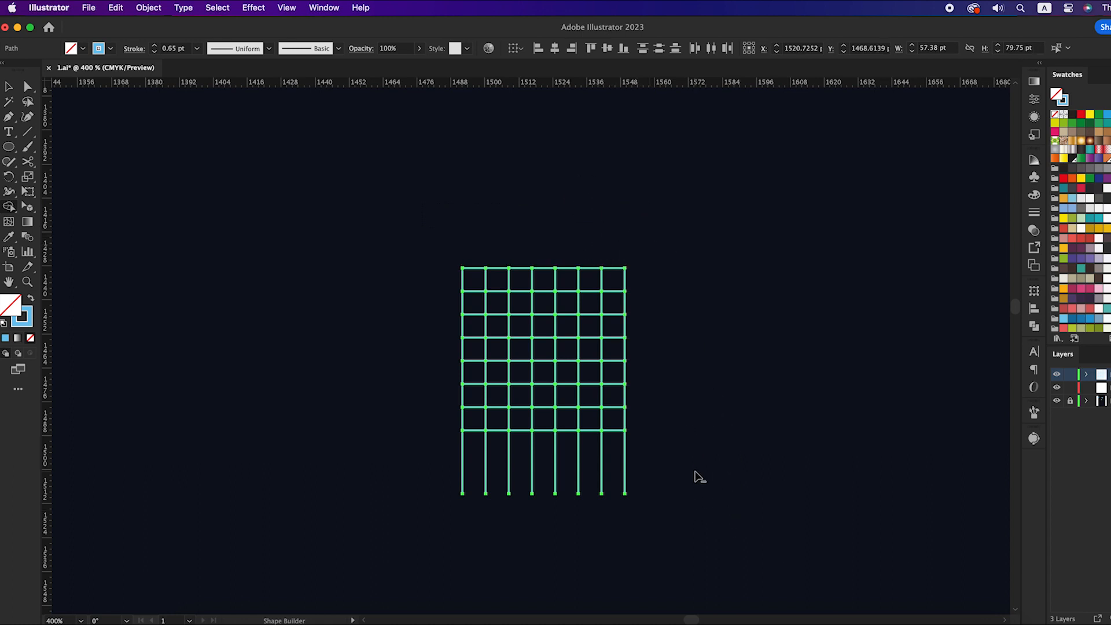
pyautogui.moveTo(519, 501); pyautogui.dragTo(411, 513)
pyautogui.scroll(1, 657, 443)
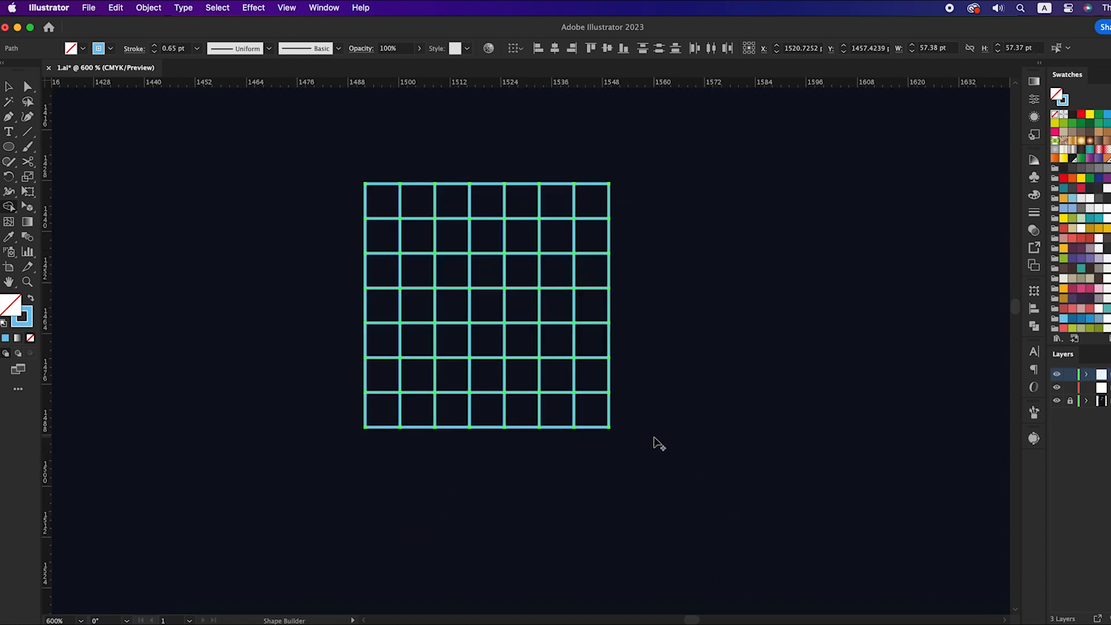
pyautogui.moveTo(647, 411); pyautogui.dragTo(654, 454)
pyautogui.click(693, 411)
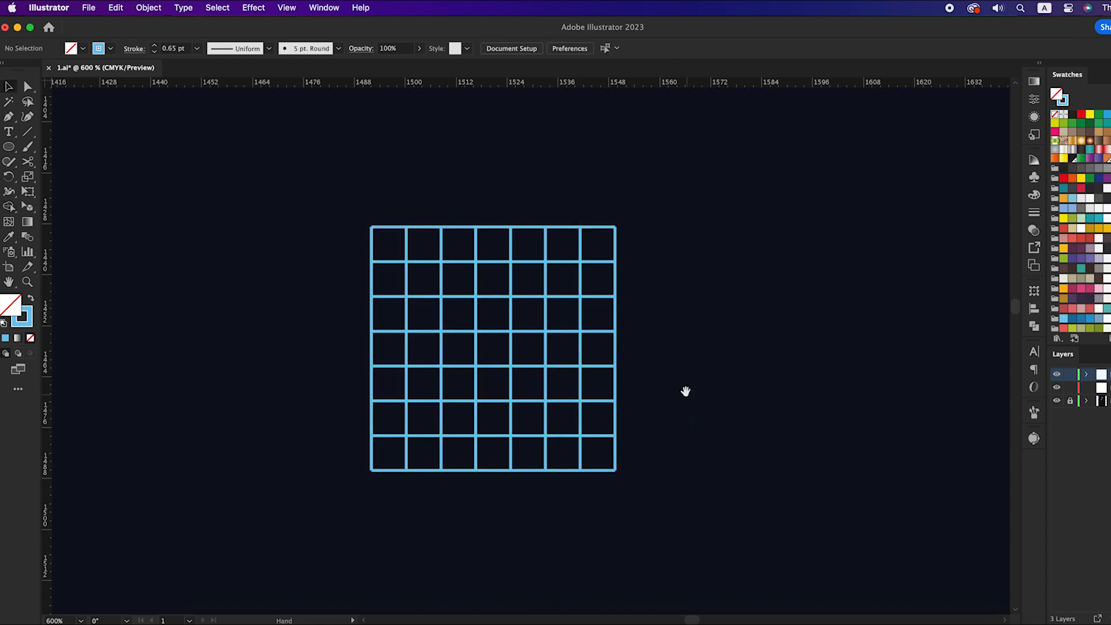
# Draw a circle about 8 pt in diameter from the grid's centre with the Ellipse tool, filling the middle cell
pyautogui.moveTo(685, 389); pyautogui.dragTo(696, 397)
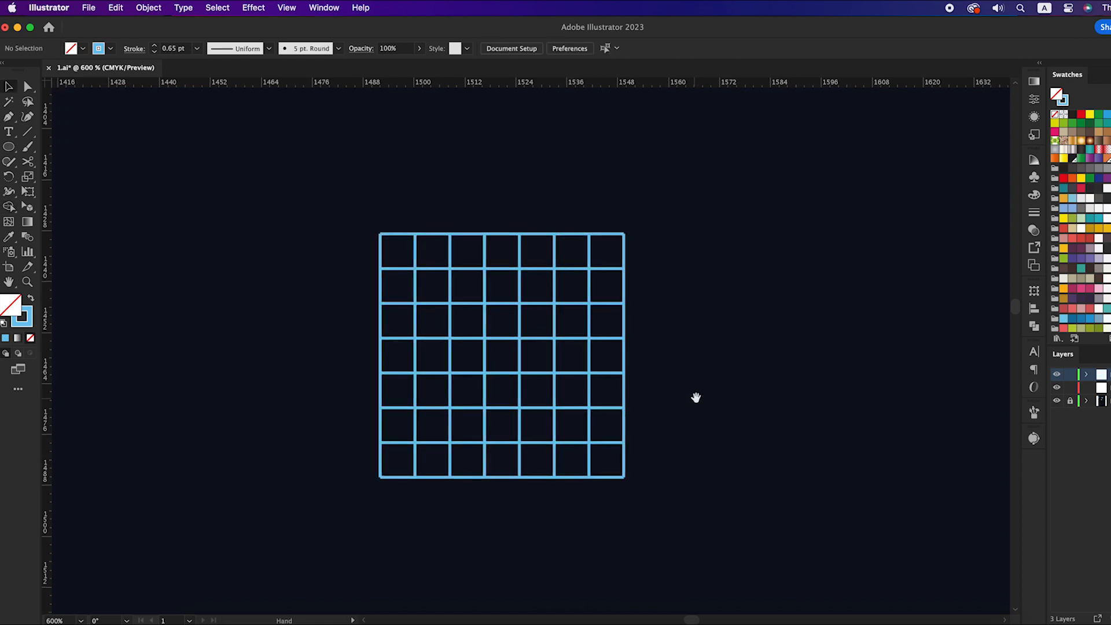
pyautogui.click(11, 154)
pyautogui.click(71, 179)
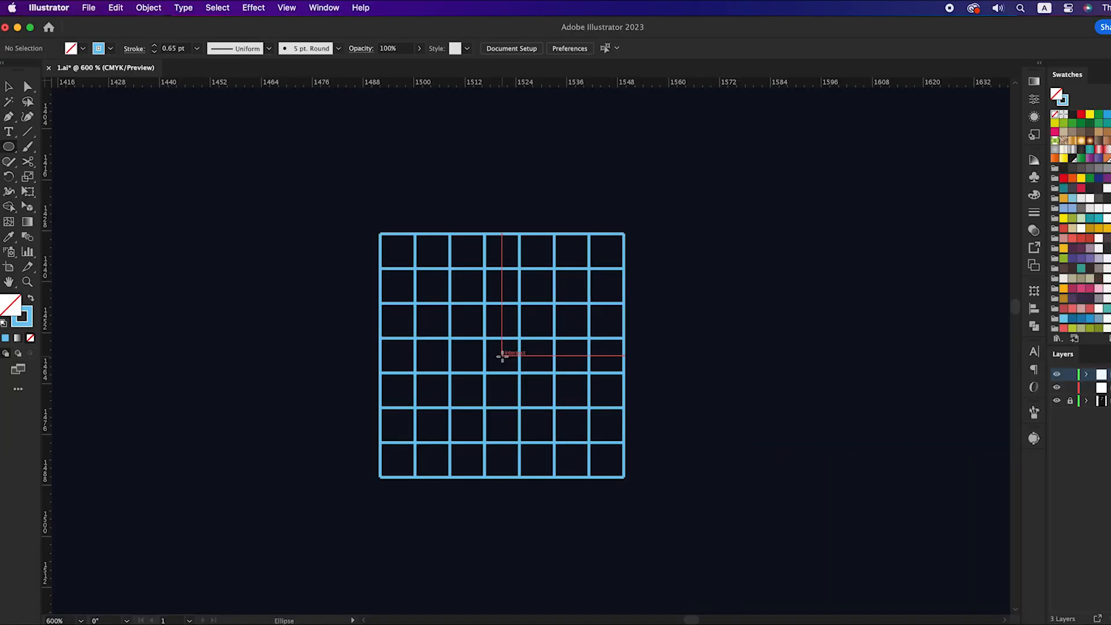
pyautogui.moveTo(498, 353); pyautogui.dragTo(516, 374)
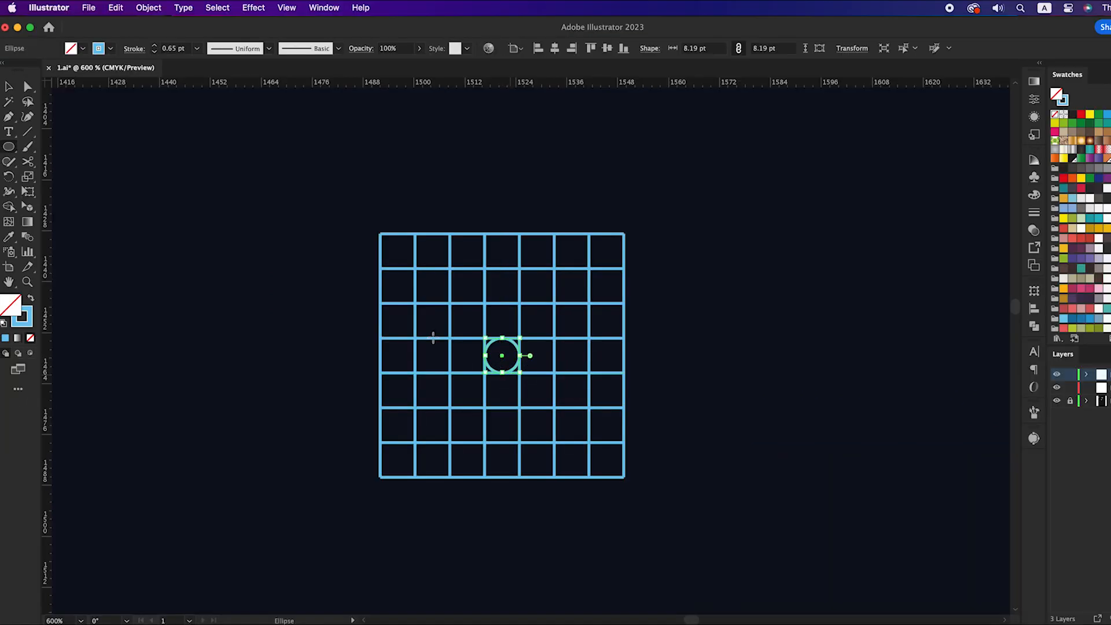
# Paste a copy of the centre circle in front and scale it from its centre to about 25 pt, spanning three cells
pyautogui.click(113, 8)
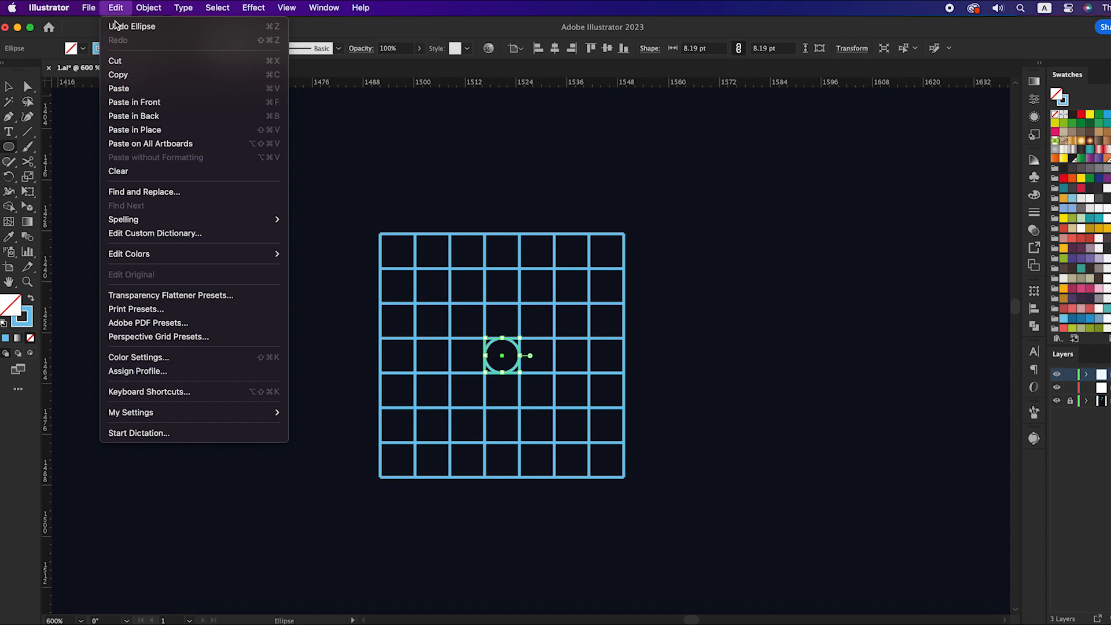
pyautogui.click(131, 75)
pyautogui.click(116, 8)
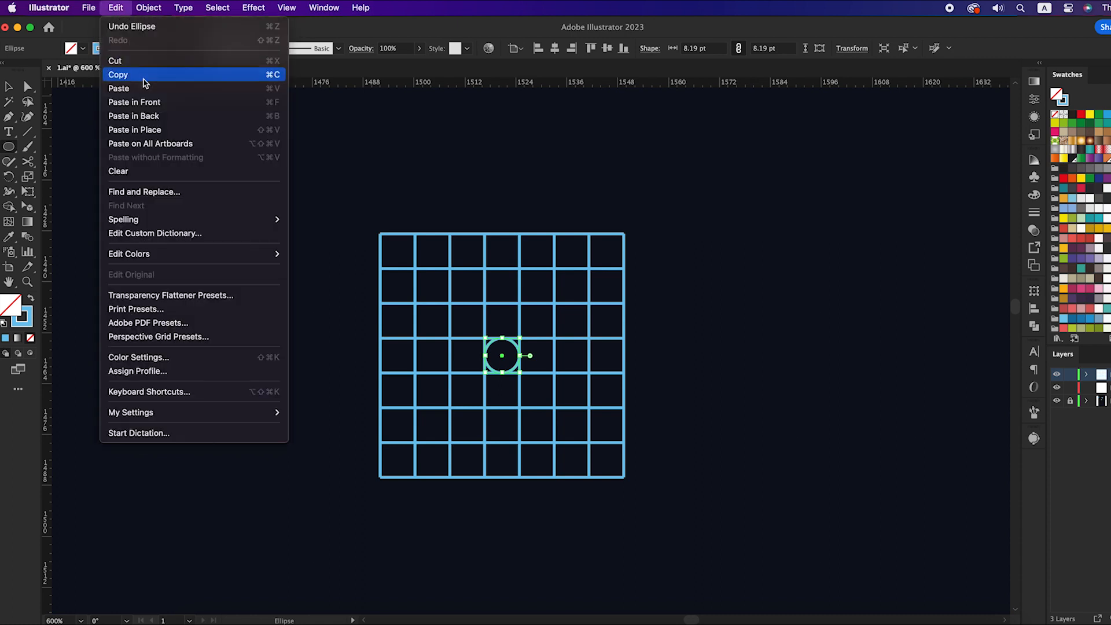
pyautogui.click(135, 102)
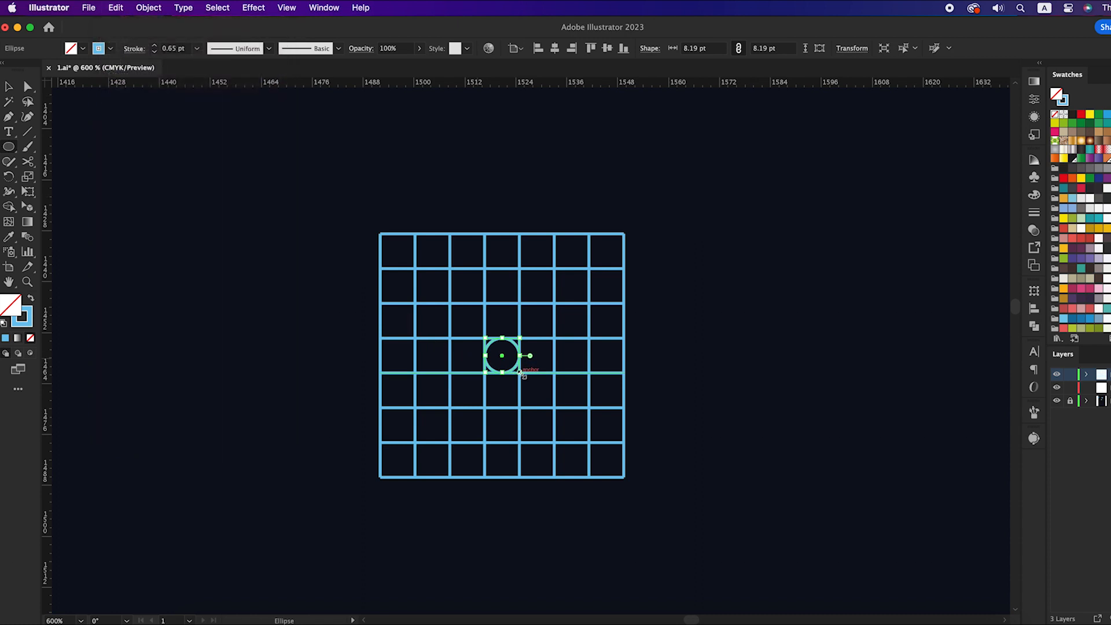
pyautogui.moveTo(521, 374); pyautogui.dragTo(554, 408)
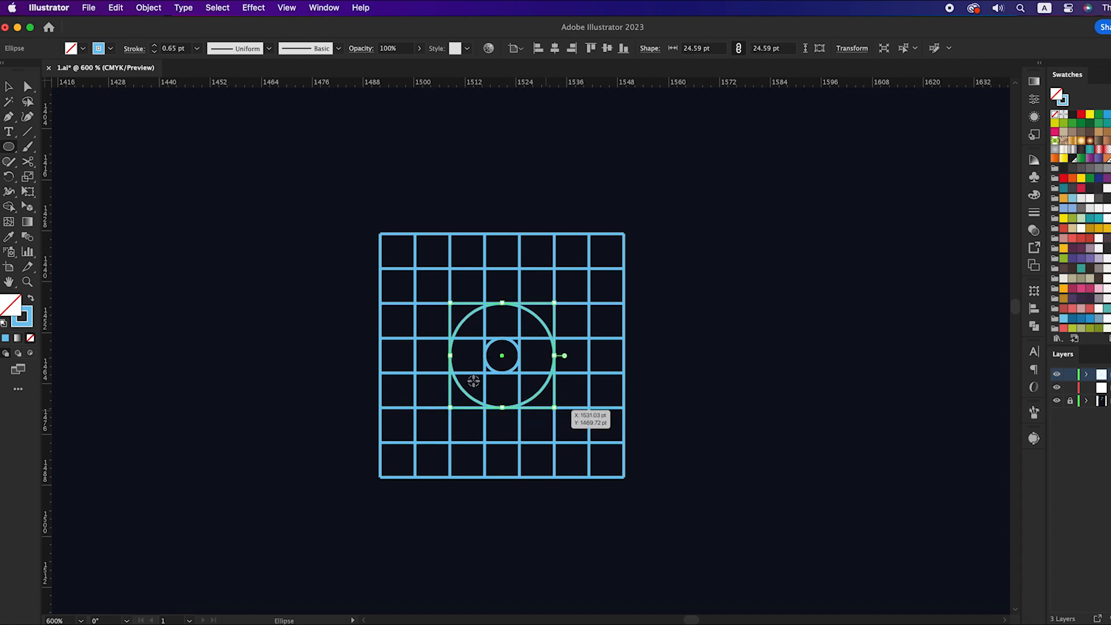
# Paste a copy of the three-cell circle in front and scale it from its centre to about 41 pt, spanning five cells
pyautogui.click(116, 8)
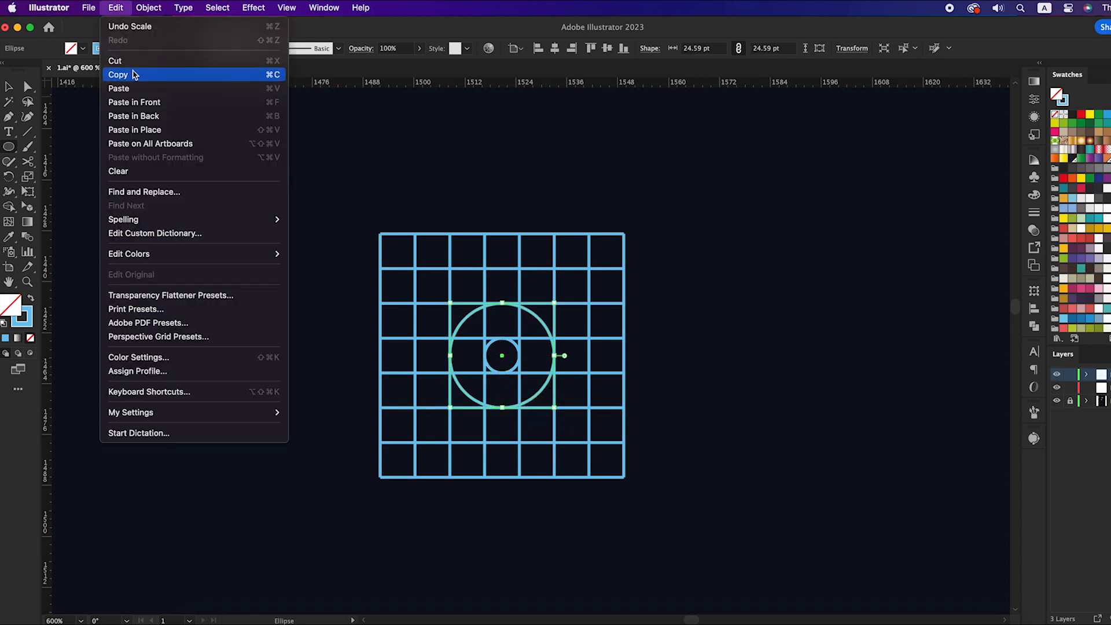
pyautogui.click(125, 72)
pyautogui.click(120, 9)
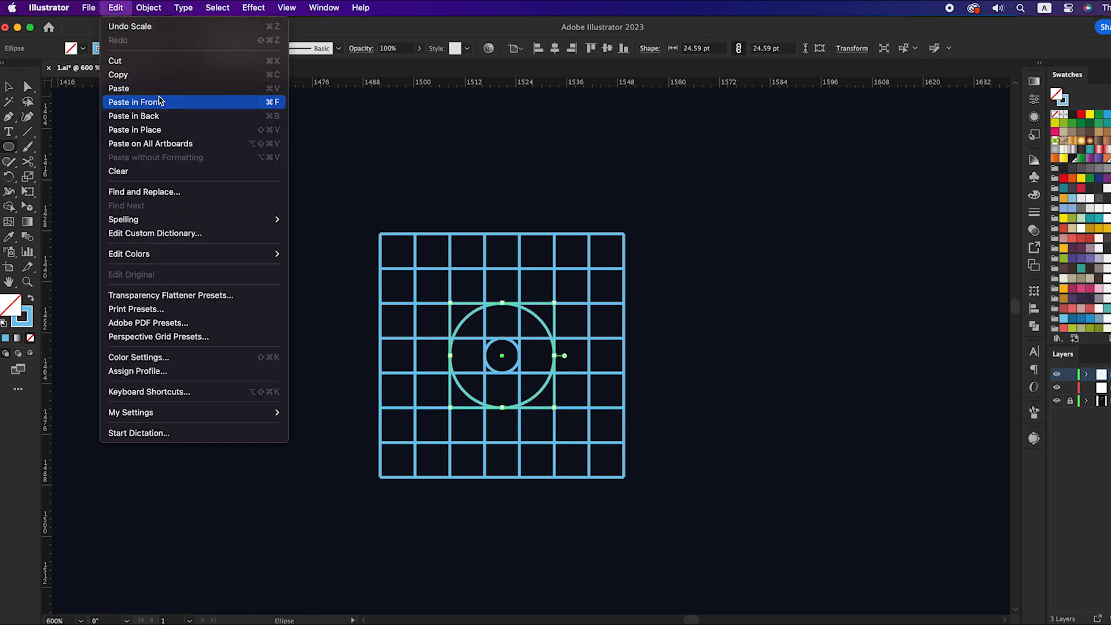
pyautogui.click(150, 102)
pyautogui.moveTo(554, 301); pyautogui.dragTo(589, 268)
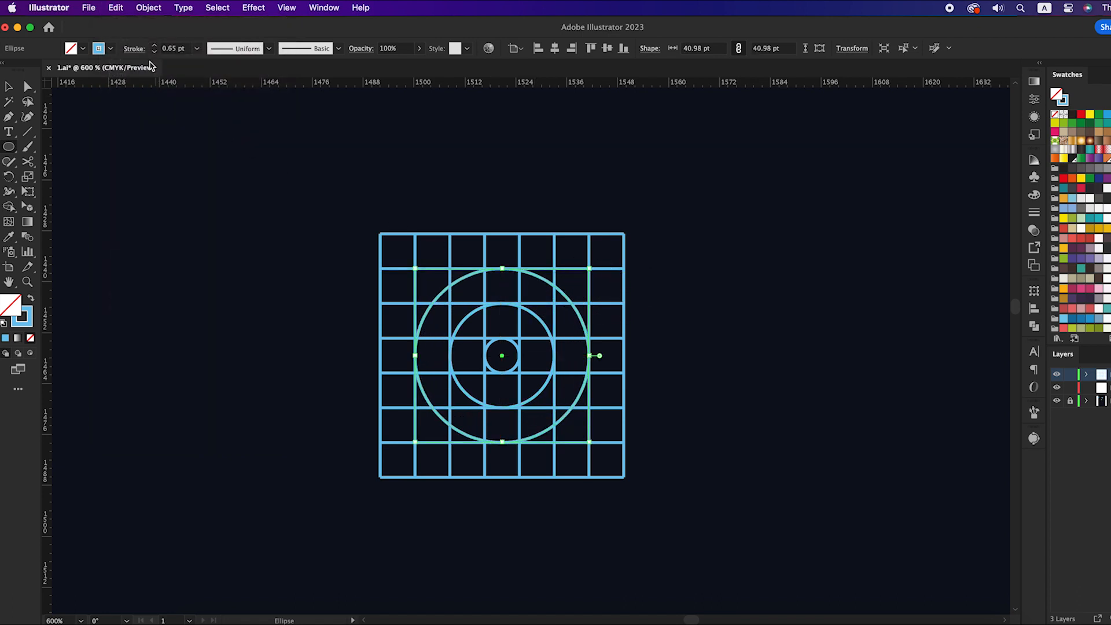
# Paste a copy of the five-cell circle in front, scale it from its centre to about 57 pt to fill the grid, and deselect it
pyautogui.click(117, 8)
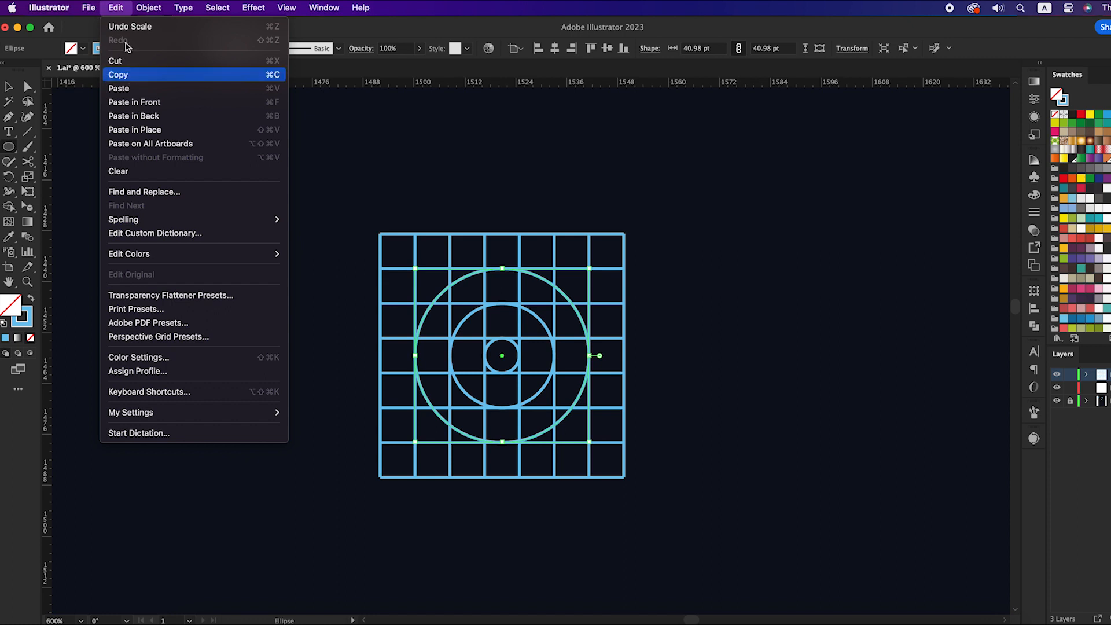
pyautogui.click(130, 75)
pyautogui.click(117, 8)
pyautogui.click(151, 102)
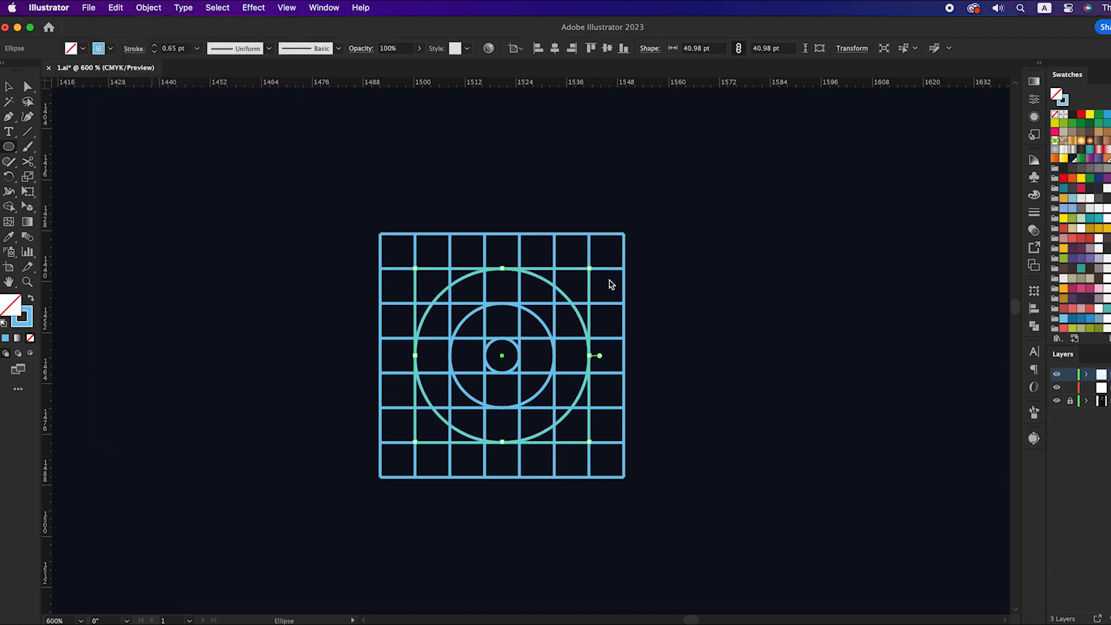
pyautogui.moveTo(589, 269); pyautogui.dragTo(634, 237)
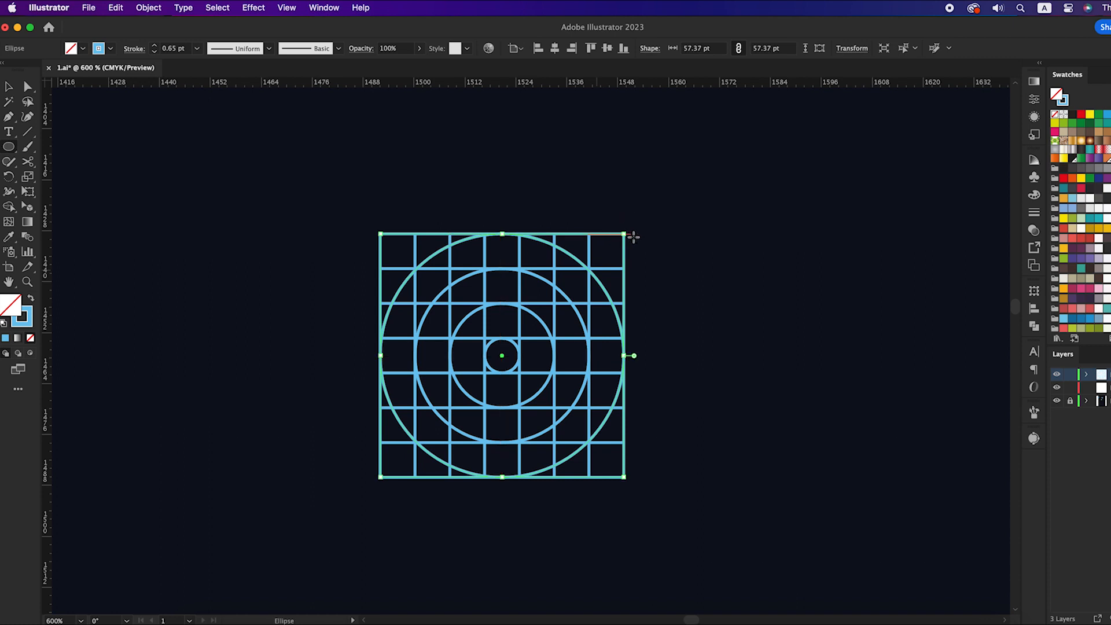
pyautogui.click(668, 298)
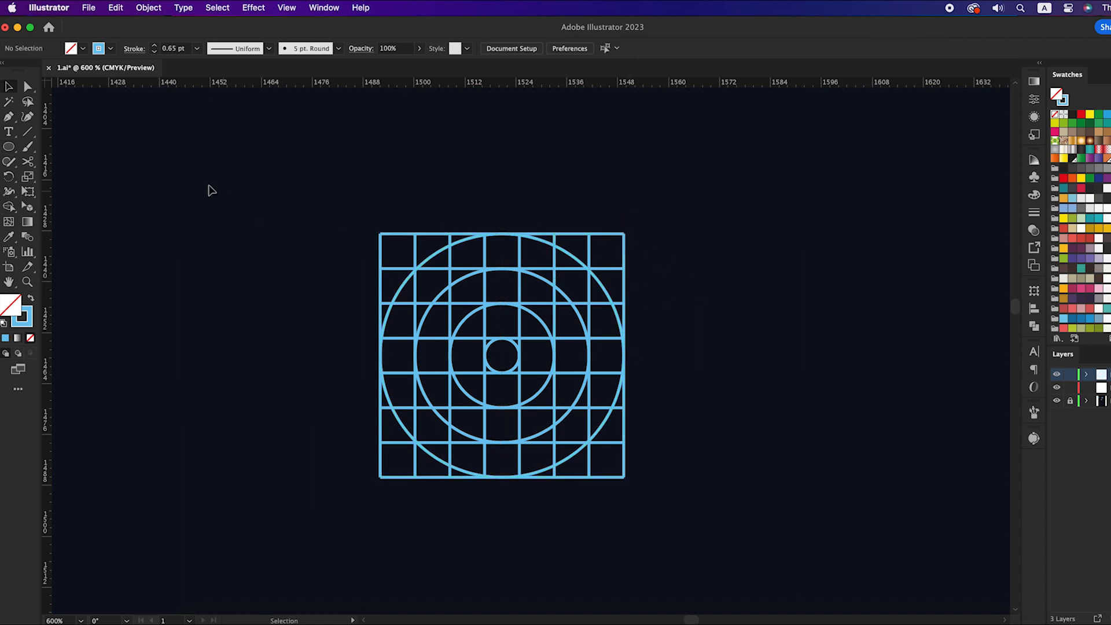
# Draw seven parallel diagonal lines with the Line Segment tool from the grid's top edge to its left edge, ending with the corner-to-corner diagonal
pyautogui.click(29, 133)
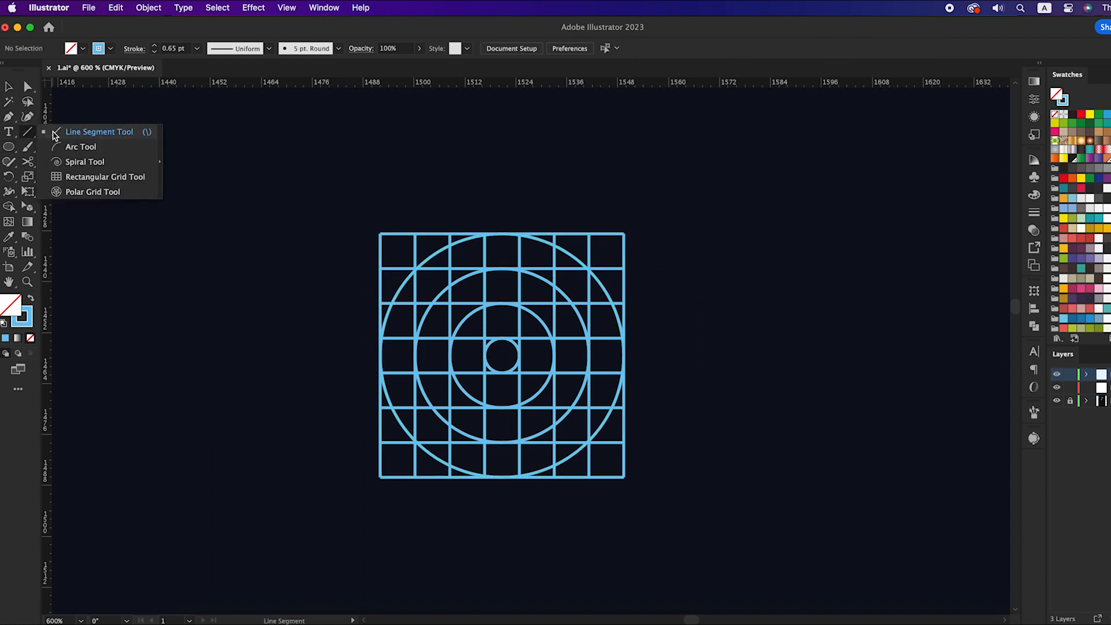
pyautogui.click(56, 133)
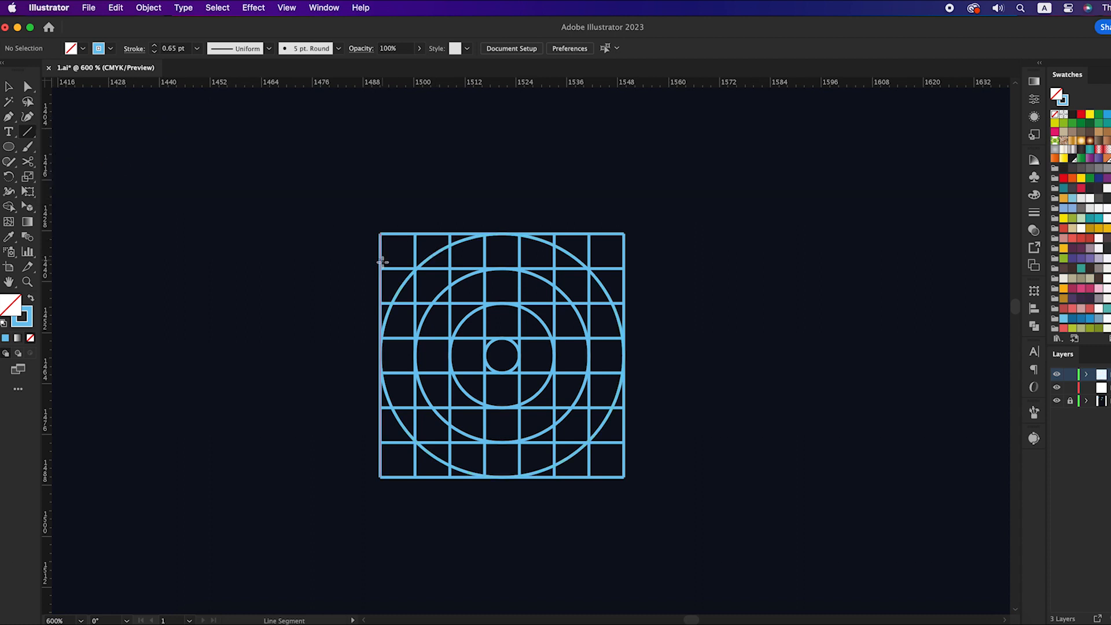
pyautogui.moveTo(415, 233); pyautogui.dragTo(380, 269)
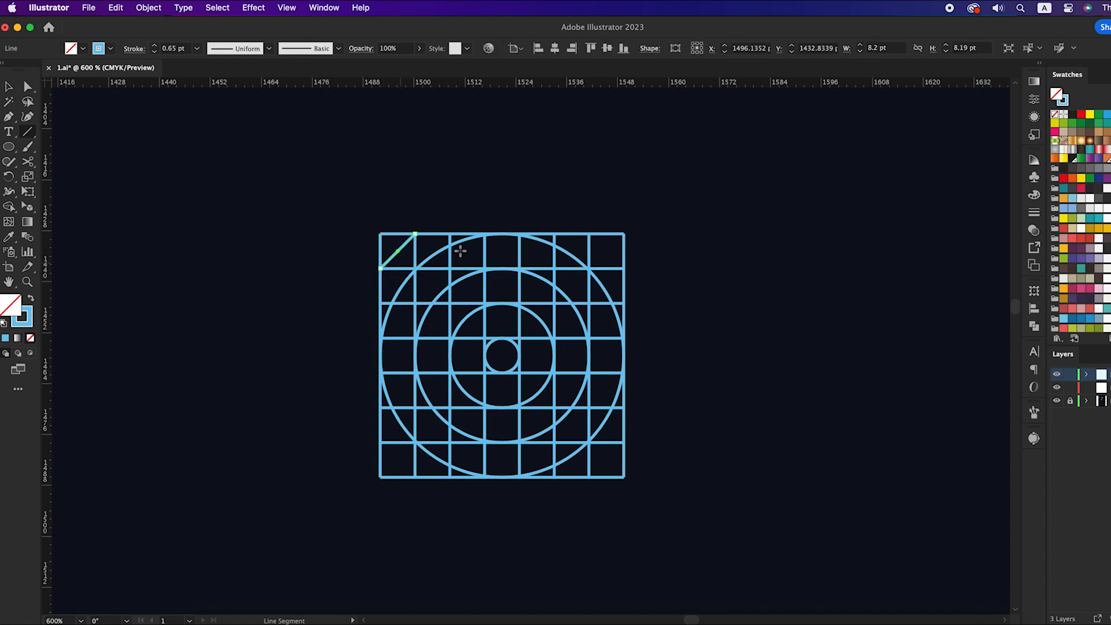
pyautogui.moveTo(450, 234); pyautogui.dragTo(381, 303)
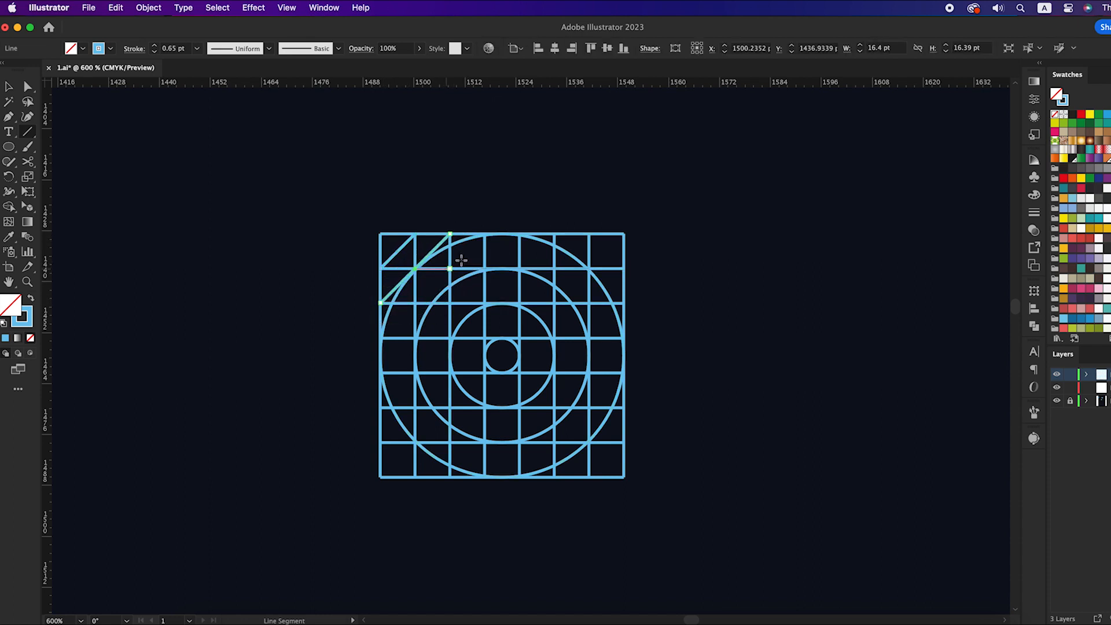
pyautogui.moveTo(485, 233); pyautogui.dragTo(380, 338)
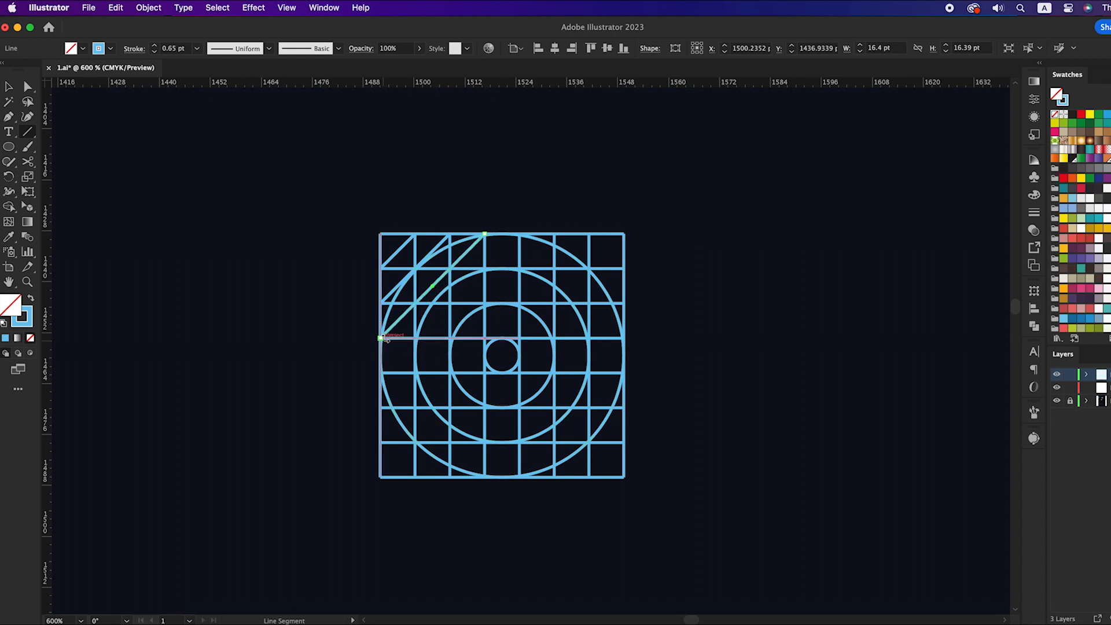
pyautogui.moveTo(519, 234); pyautogui.dragTo(380, 373)
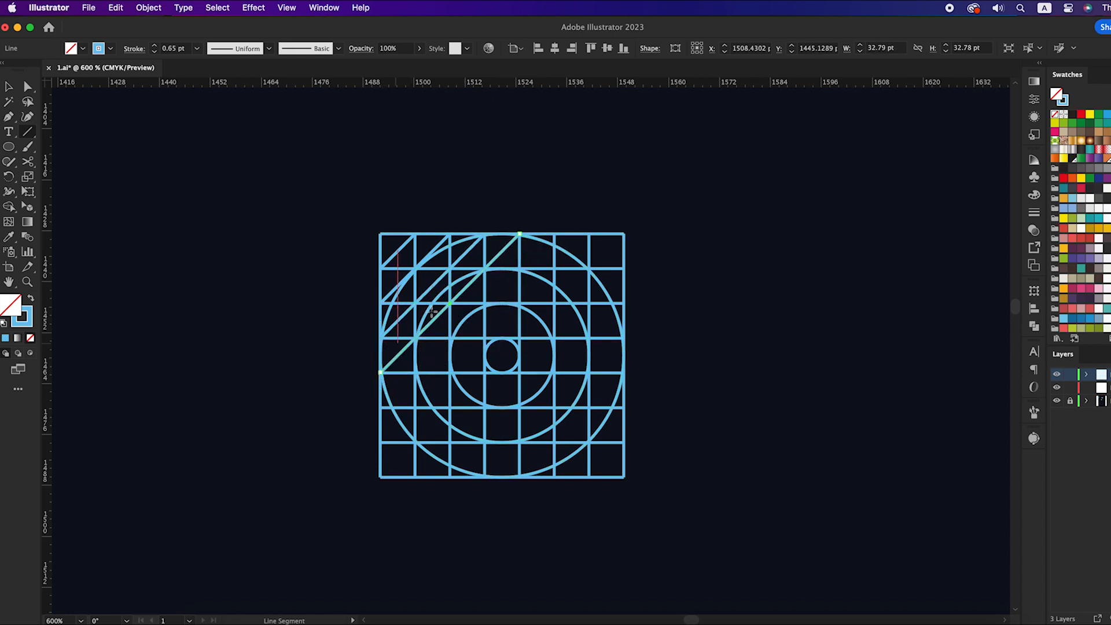
pyautogui.moveTo(554, 234); pyautogui.dragTo(381, 407)
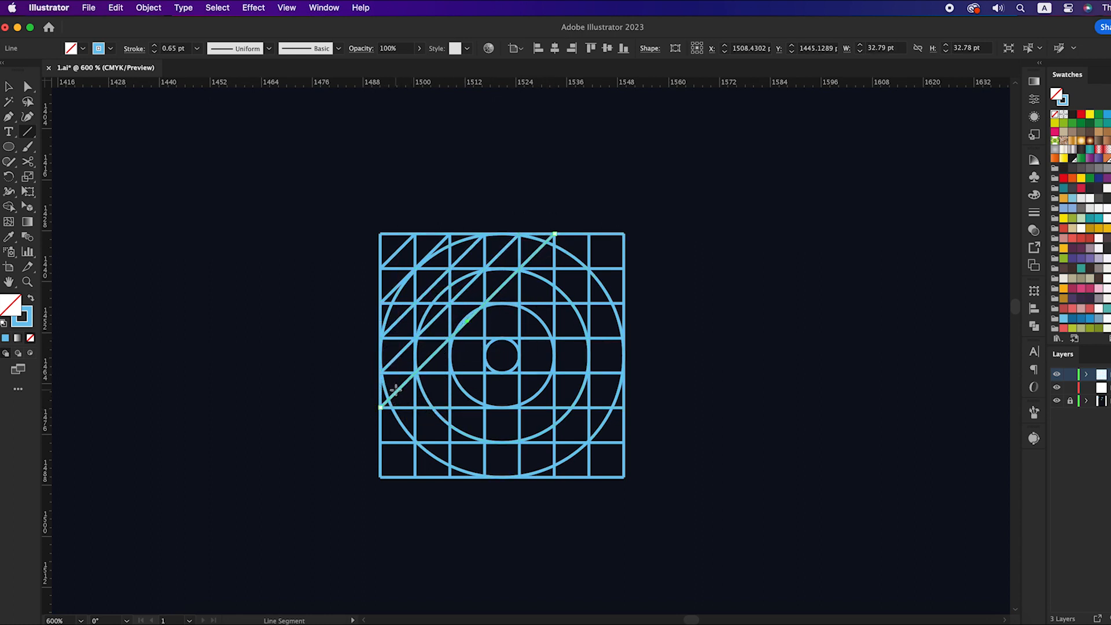
pyautogui.moveTo(589, 233); pyautogui.dragTo(380, 442)
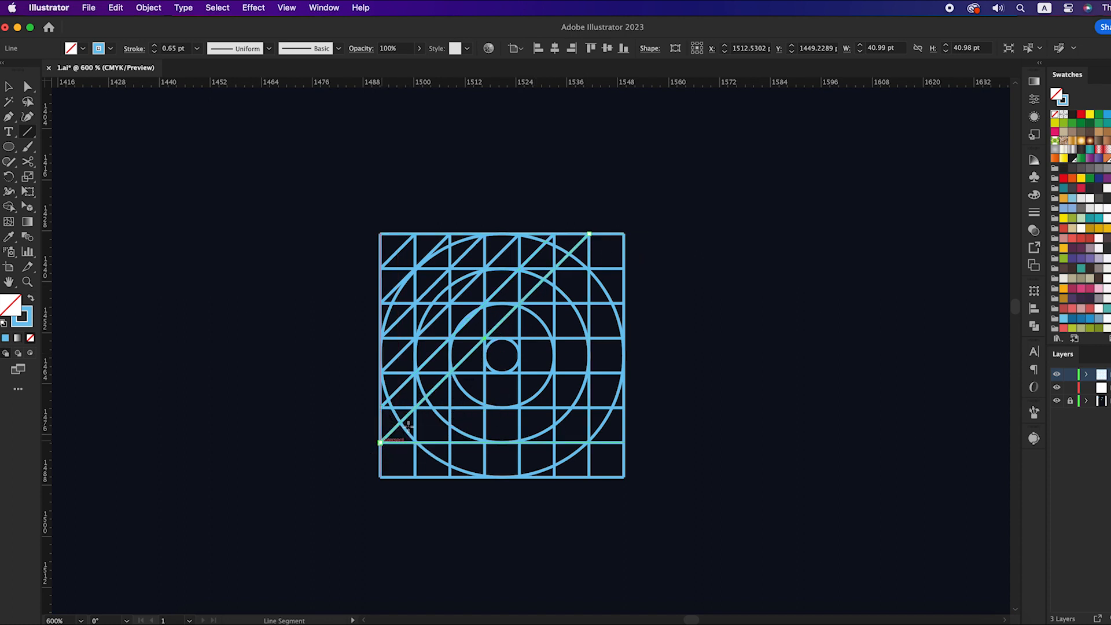
pyautogui.moveTo(623, 234)
pyautogui.mouseDown()
pyautogui.moveTo(516, 354)
pyautogui.moveTo(380, 478)
pyautogui.mouseUp()
# Draw the remaining parallel diagonals, one cell apart, from the grid's right edge to its bottom edge across the lower-right half, and deselect
pyautogui.moveTo(624, 269); pyautogui.dragTo(415, 478)
pyautogui.moveTo(625, 303)
pyautogui.mouseDown()
pyautogui.moveTo(504, 444)
pyautogui.moveTo(450, 477)
pyautogui.mouseUp()
pyautogui.moveTo(625, 337); pyautogui.dragTo(484, 477)
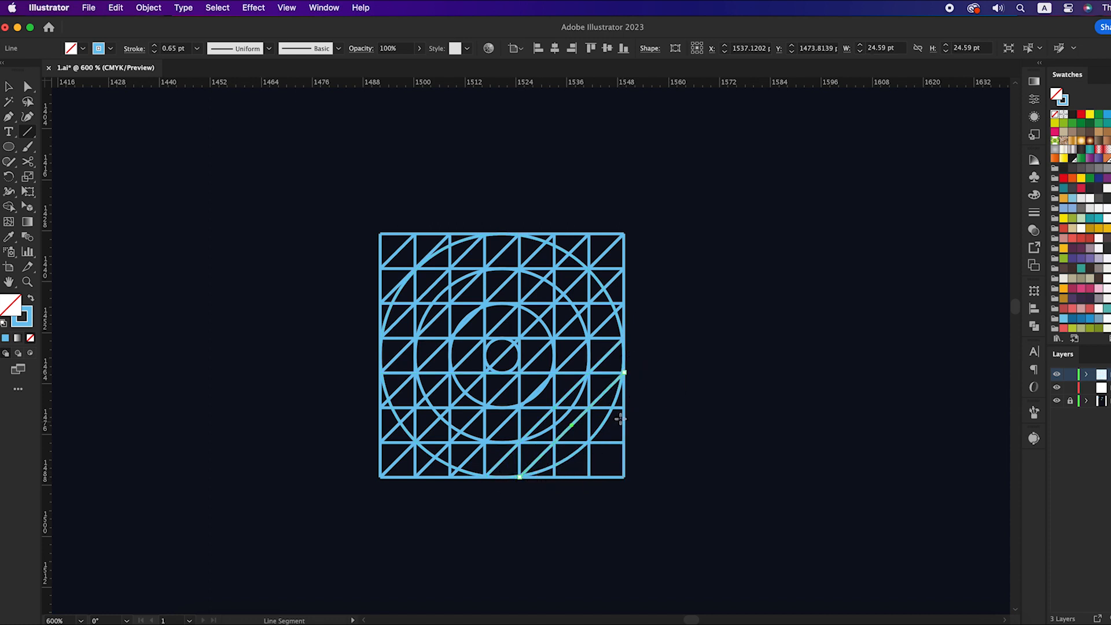
pyautogui.moveTo(623, 407)
pyautogui.mouseDown()
pyautogui.moveTo(613, 441)
pyautogui.moveTo(554, 478)
pyautogui.mouseUp()
pyautogui.moveTo(623, 442); pyautogui.dragTo(589, 477)
pyautogui.press('v')
pyautogui.click(647, 442)
# Select the whole grid and merge the cells around the centre circle into an inner C with Shape Builder, using light blue fill and no stroke
pyautogui.moveTo(411, 295); pyautogui.dragTo(671, 516)
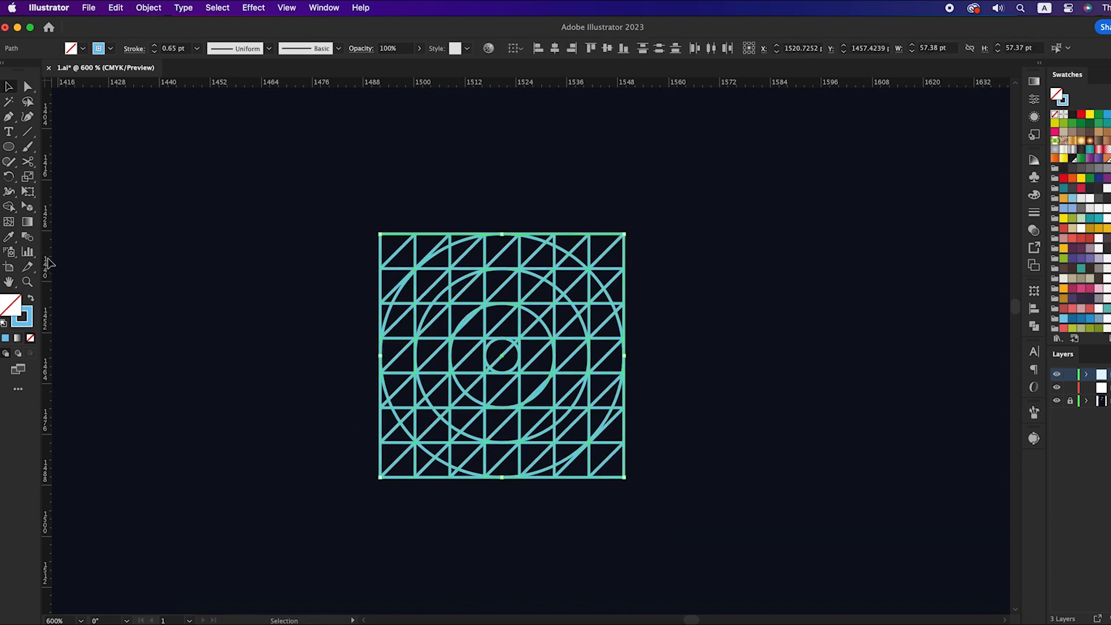
pyautogui.moveTo(12, 212); pyautogui.dragTo(43, 213)
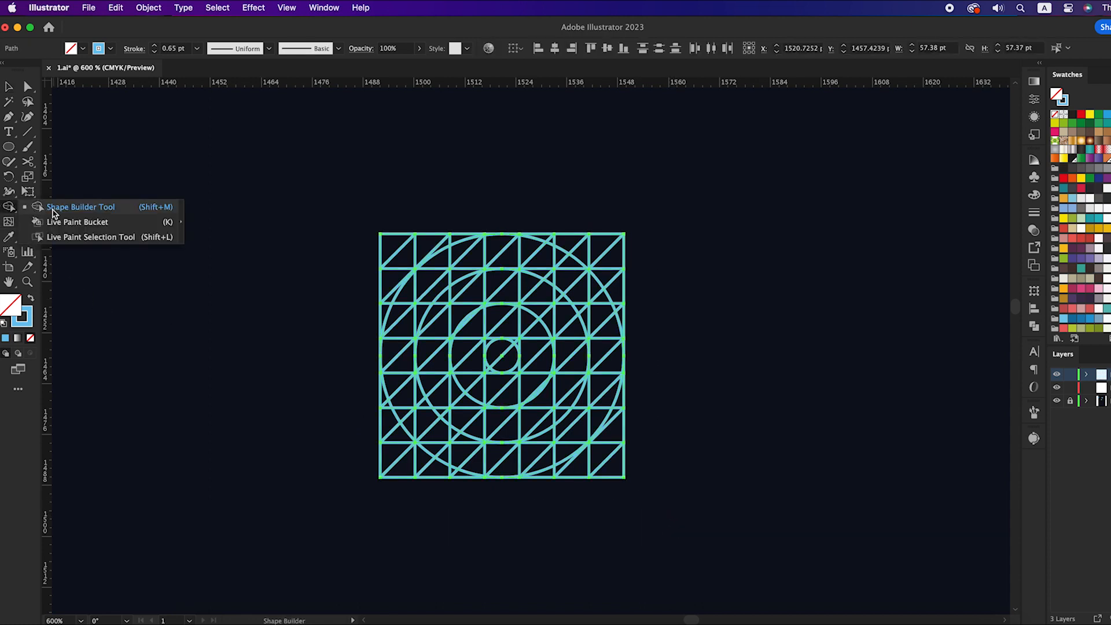
pyautogui.click(52, 213)
pyautogui.click(31, 298)
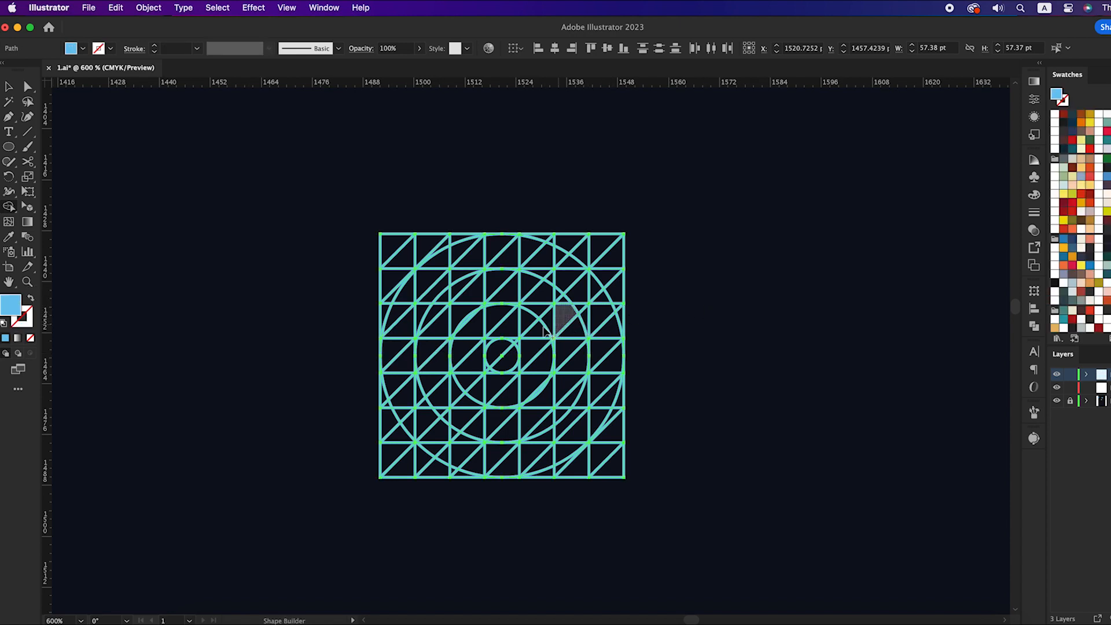
pyautogui.scroll(2, 538, 335)
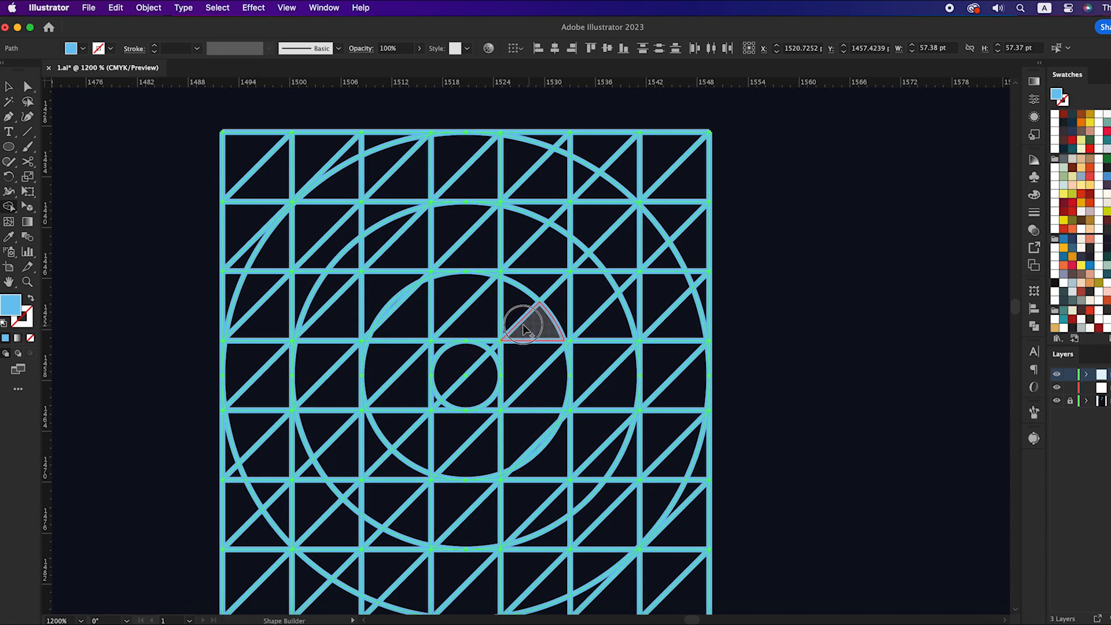
pyautogui.moveTo(523, 329)
pyautogui.mouseDown()
pyautogui.moveTo(421, 297)
pyautogui.moveTo(401, 298)
pyautogui.moveTo(393, 328)
pyautogui.moveTo(401, 411)
pyautogui.moveTo(446, 443)
pyautogui.moveTo(524, 445)
pyautogui.mouseUp()
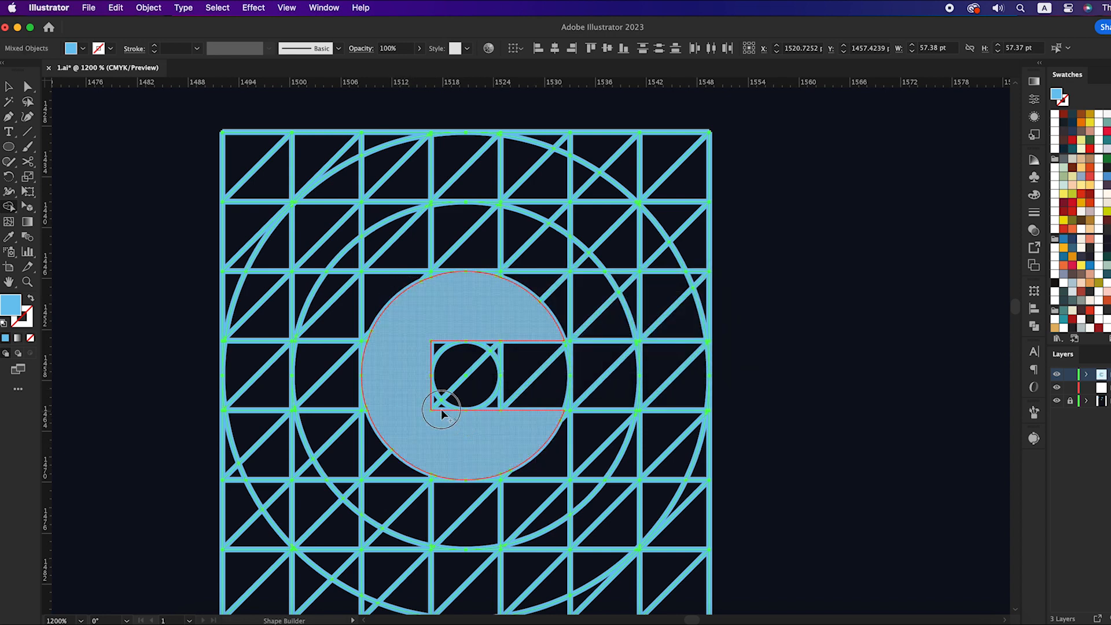
pyautogui.moveTo(420, 365); pyautogui.dragTo(421, 362)
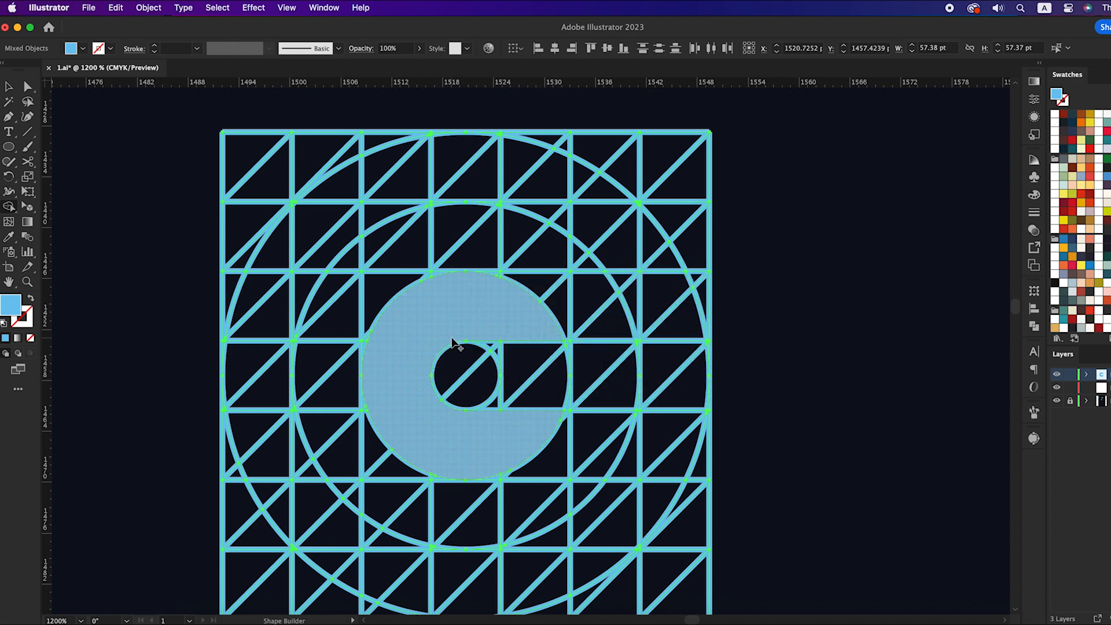
# Extend the inner C through the upper diagonal band and around the outer ring down to the lower right with Shape Builder, and deselect
pyautogui.press('super+minus')
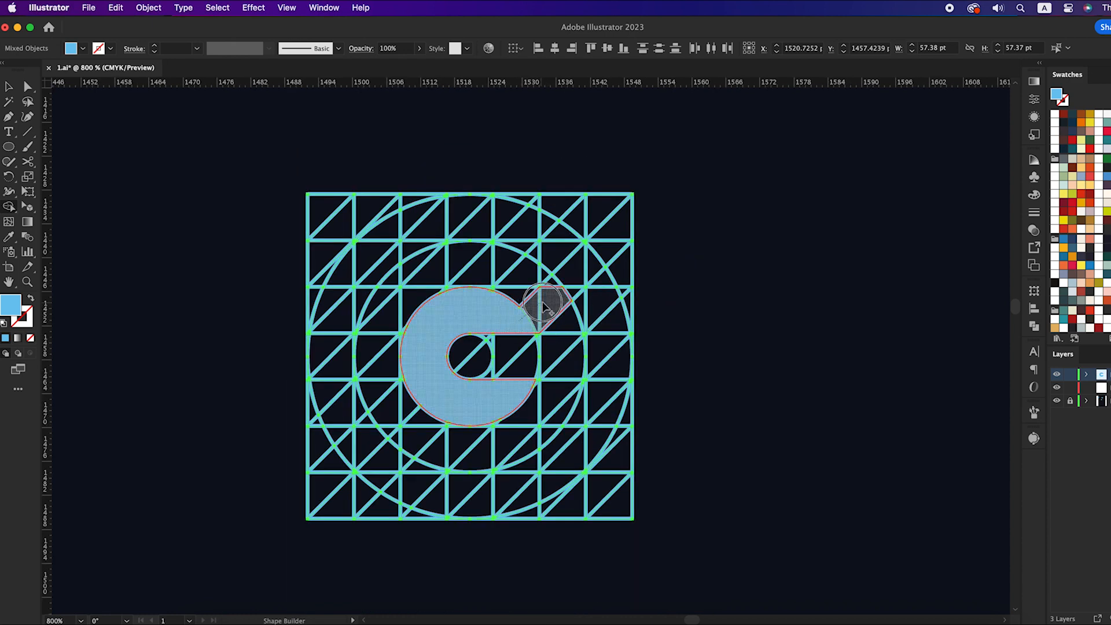
pyautogui.moveTo(554, 293)
pyautogui.mouseDown()
pyautogui.moveTo(589, 269)
pyautogui.moveTo(563, 238)
pyautogui.moveTo(537, 244)
pyautogui.moveTo(542, 227)
pyautogui.moveTo(529, 222)
pyautogui.moveTo(440, 213)
pyautogui.moveTo(394, 248)
pyautogui.moveTo(386, 234)
pyautogui.moveTo(361, 260)
pyautogui.moveTo(335, 348)
pyautogui.moveTo(349, 434)
pyautogui.moveTo(356, 416)
pyautogui.moveTo(375, 478)
pyautogui.moveTo(400, 465)
pyautogui.moveTo(397, 487)
pyautogui.moveTo(494, 496)
pyautogui.moveTo(540, 486)
pyautogui.moveTo(554, 461)
pyautogui.mouseUp()
pyautogui.press('v')
pyautogui.click(682, 456)
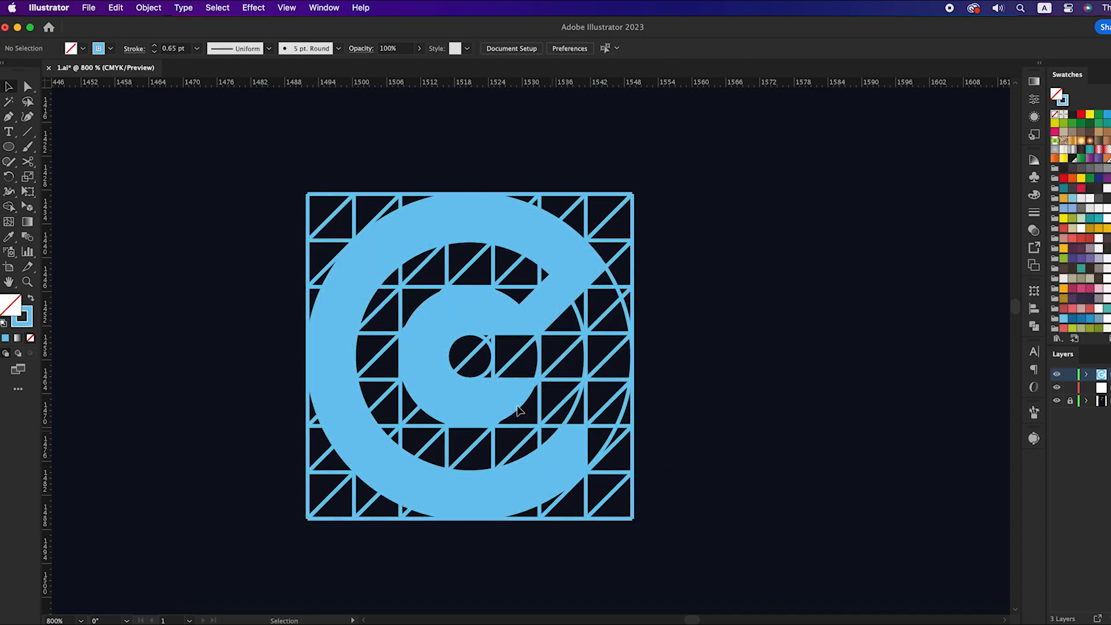
# Draw two parallel diagonals running down to the right, each two cells long, across the grid's lower-right area to bound the lower arm
pyautogui.click(31, 133)
pyautogui.click(87, 132)
pyautogui.moveTo(539, 380); pyautogui.dragTo(632, 472)
pyautogui.moveTo(492, 379); pyautogui.dragTo(586, 472)
pyautogui.press('v')
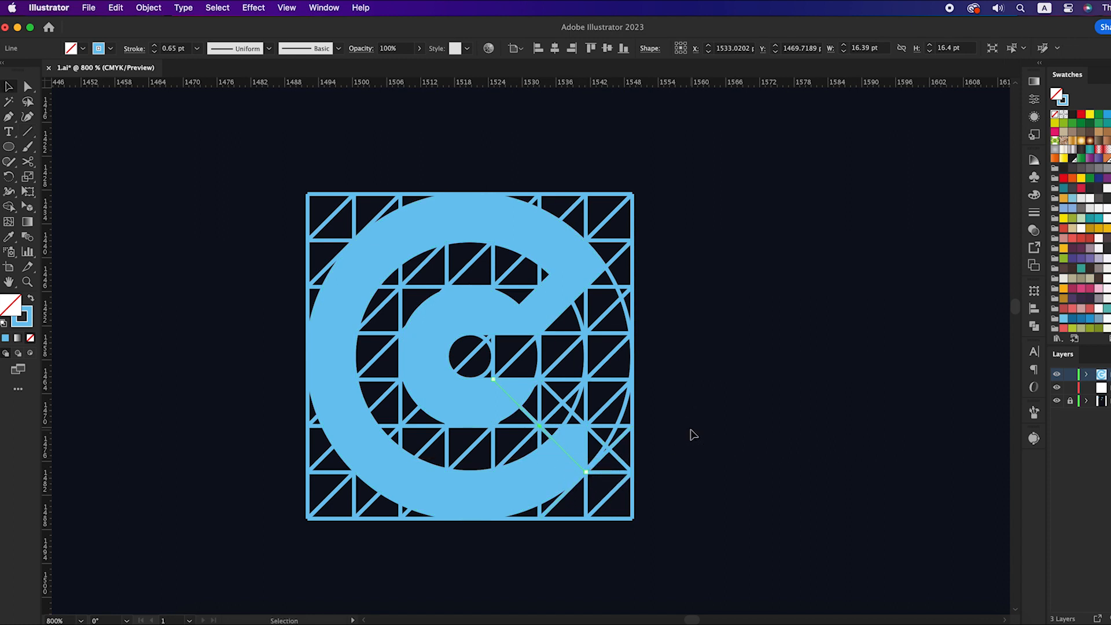
# Select all artwork and merge the lower diagonal band with the inner C and outer ring using Shape Builder with light blue fill and no stroke
pyautogui.moveTo(242, 169); pyautogui.dragTo(696, 535)
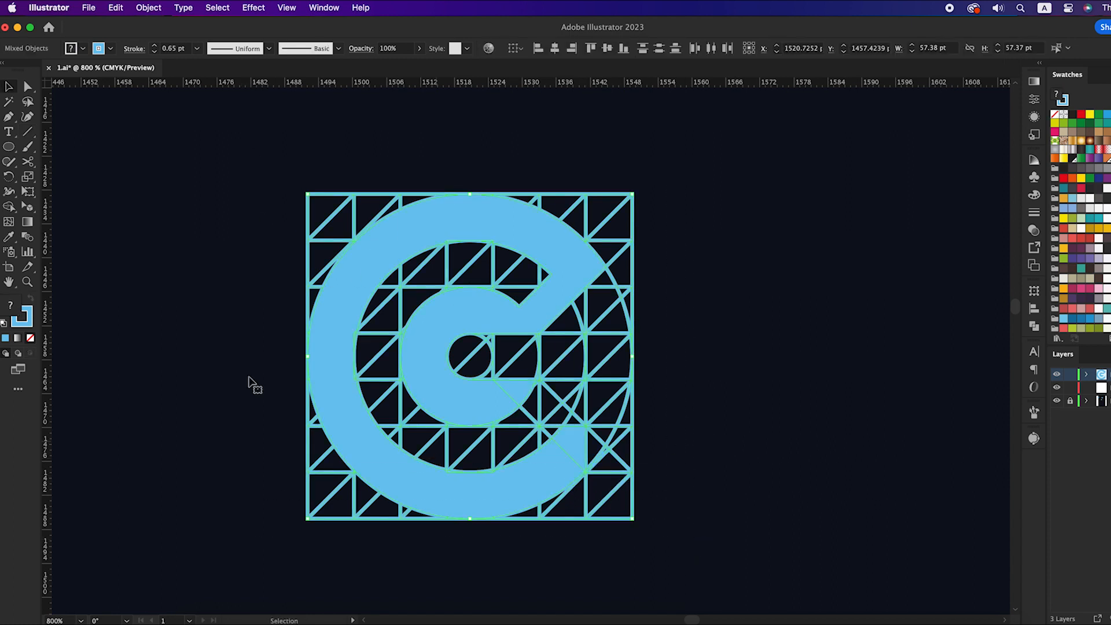
pyautogui.click(10, 207)
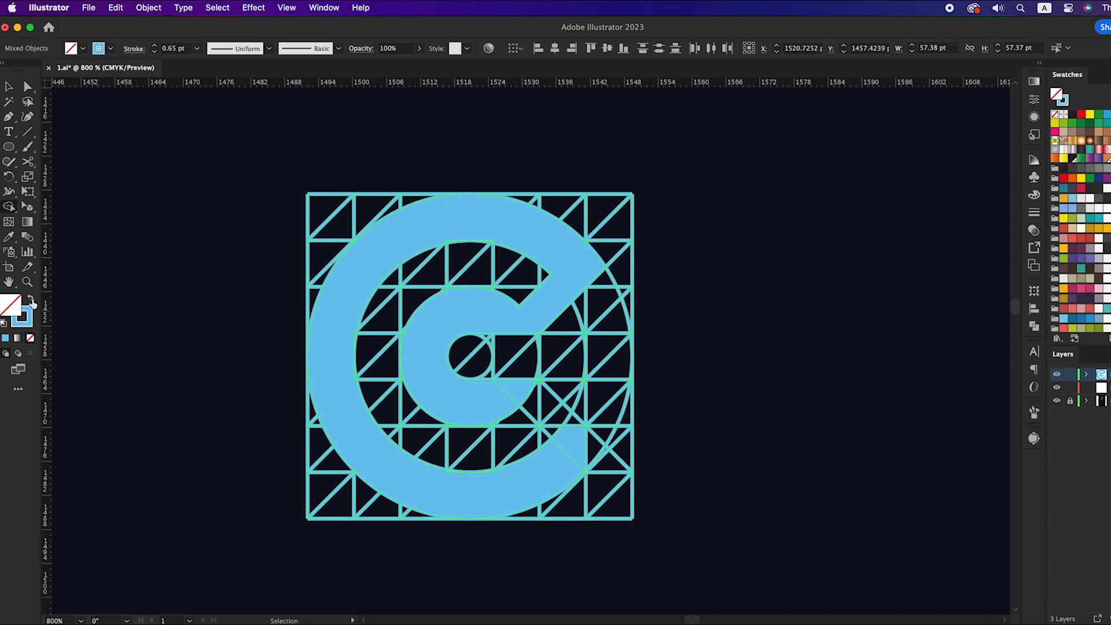
pyautogui.click(32, 301)
pyautogui.moveTo(570, 442)
pyautogui.mouseDown()
pyautogui.moveTo(522, 393)
pyautogui.moveTo(537, 386)
pyautogui.moveTo(575, 434)
pyautogui.mouseUp()
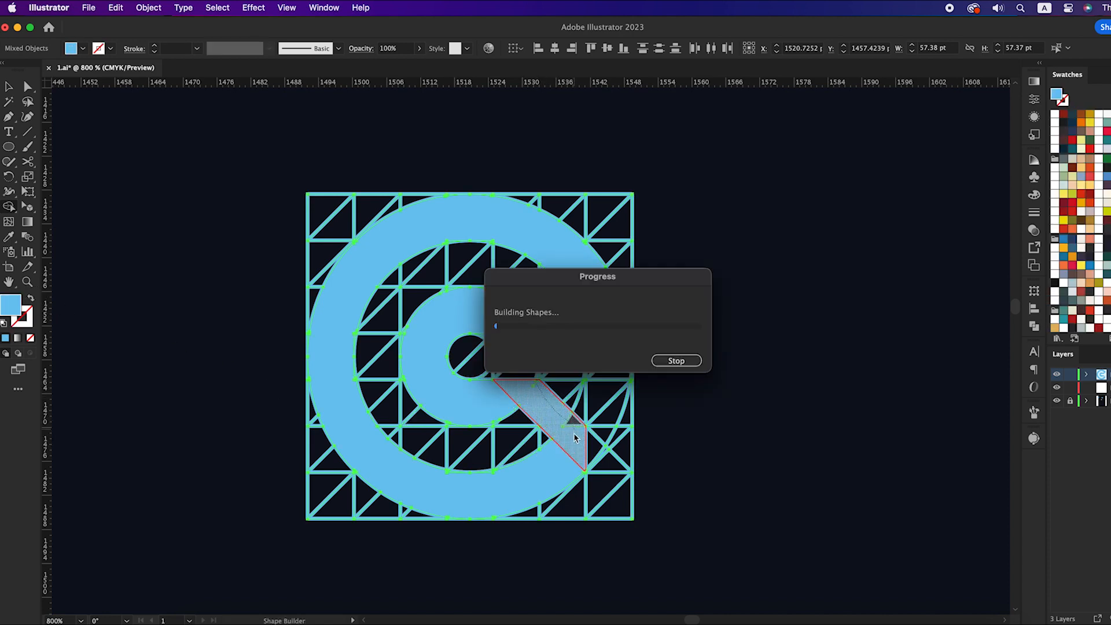
pyautogui.press('super+minus')
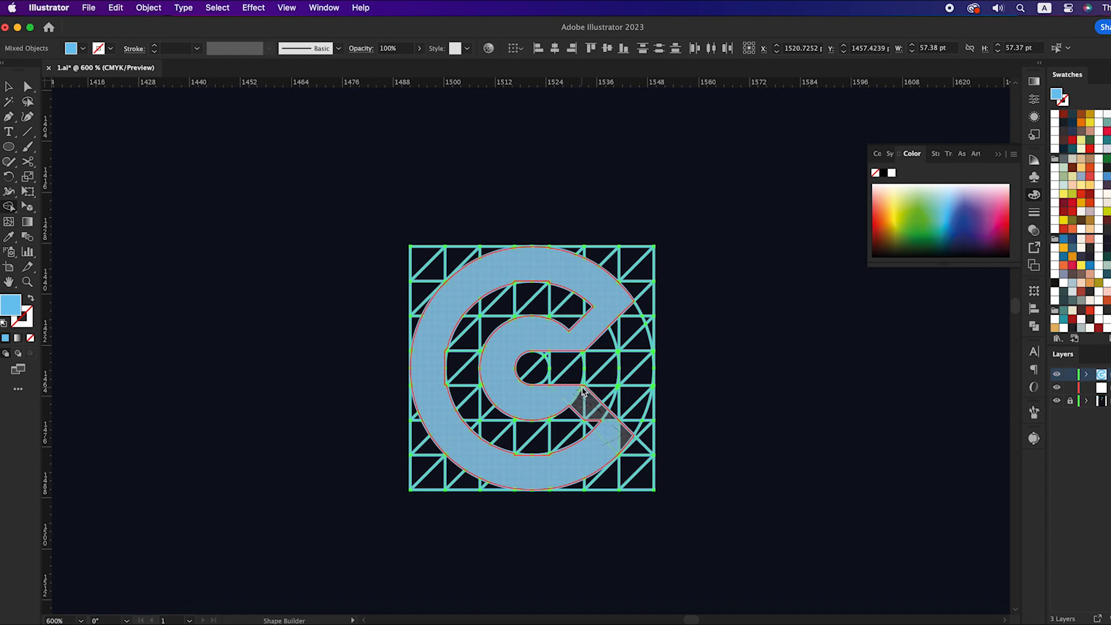
pyautogui.moveTo(583, 387); pyautogui.dragTo(602, 428)
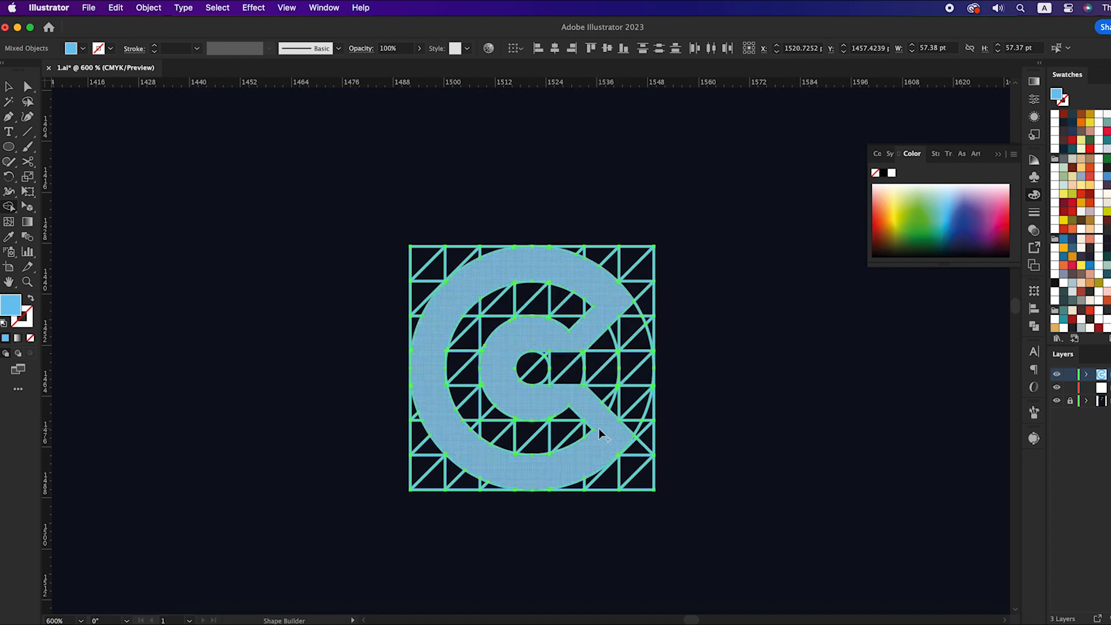
# Merge the leftover slivers along the top inner edge of the outer ring into the C shape
pyautogui.keyDown('alt'); pyautogui.scroll(3, 528, 292); pyautogui.keyUp('alt')
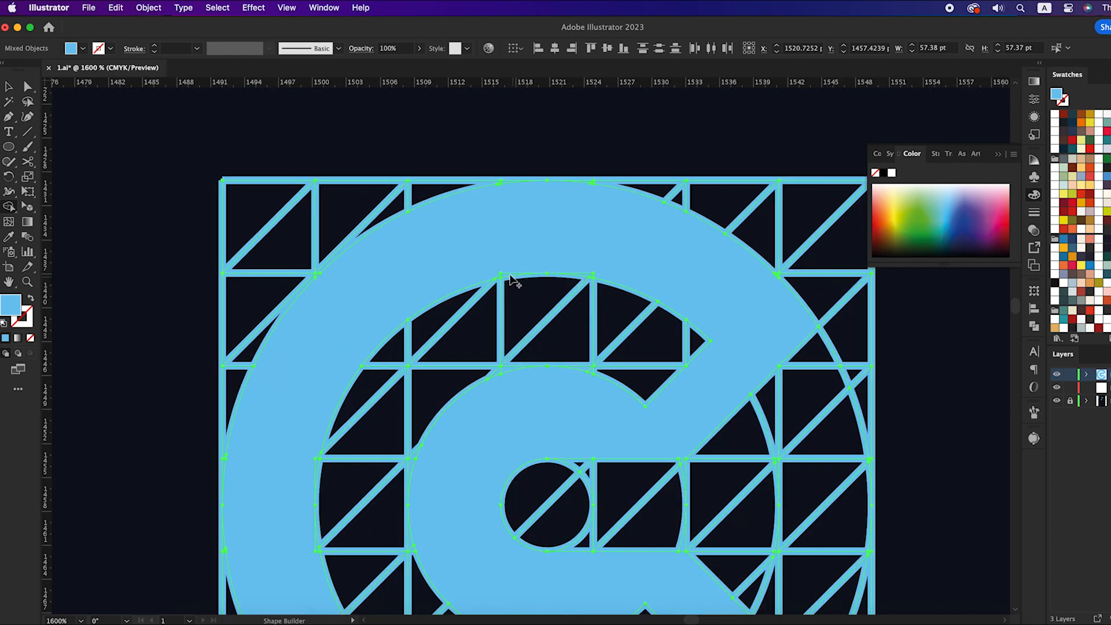
pyautogui.keyDown('alt'); pyautogui.scroll(2, 514, 281); pyautogui.keyUp('alt')
pyautogui.moveTo(496, 264); pyautogui.dragTo(555, 268)
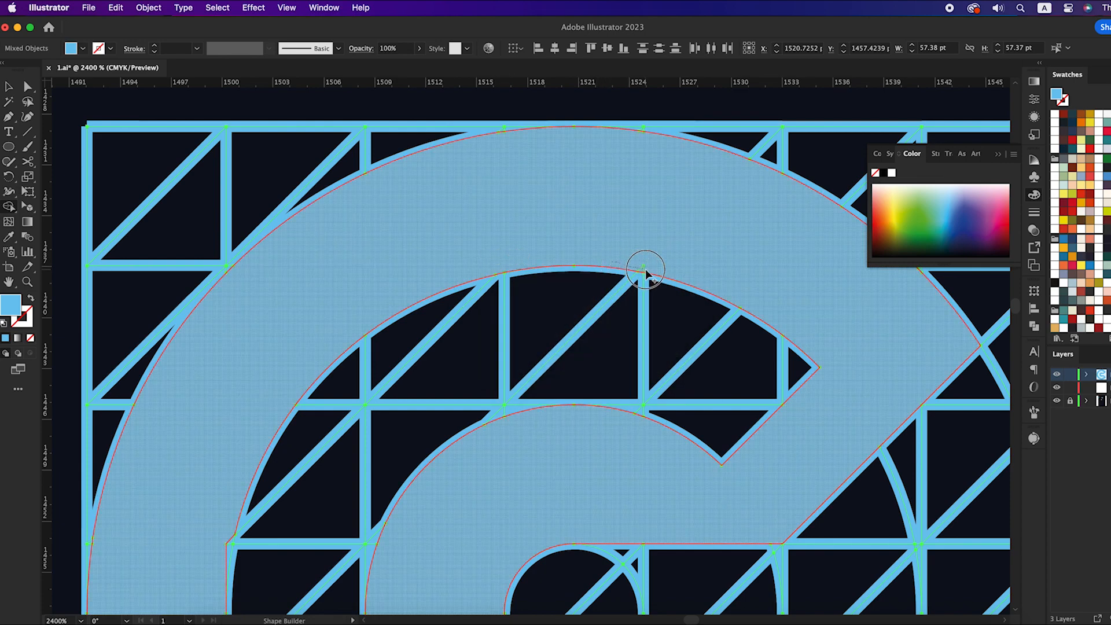
pyautogui.keyDown('alt'); pyautogui.scroll(-2, 457, 359); pyautogui.keyUp('alt')
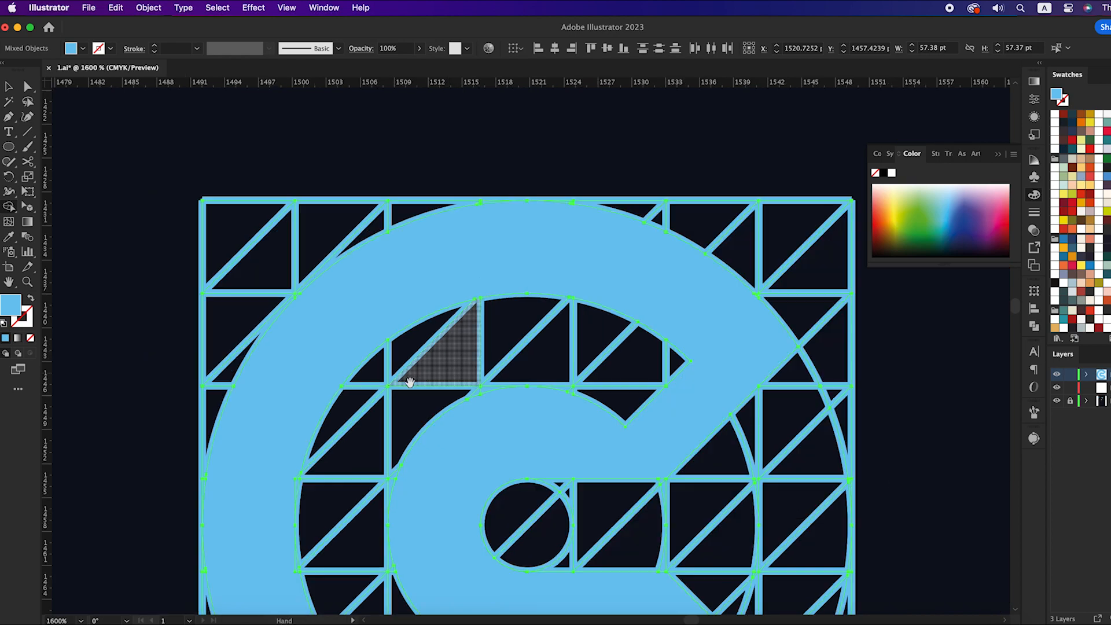
# Merge the leftover slivers along the left and bottom inner edges of the outer ring into the C shape, and deselect everything
pyautogui.moveTo(410, 383); pyautogui.dragTo(454, 247)
pyautogui.keyDown('alt'); pyautogui.scroll(3, 339, 350); pyautogui.keyUp('alt')
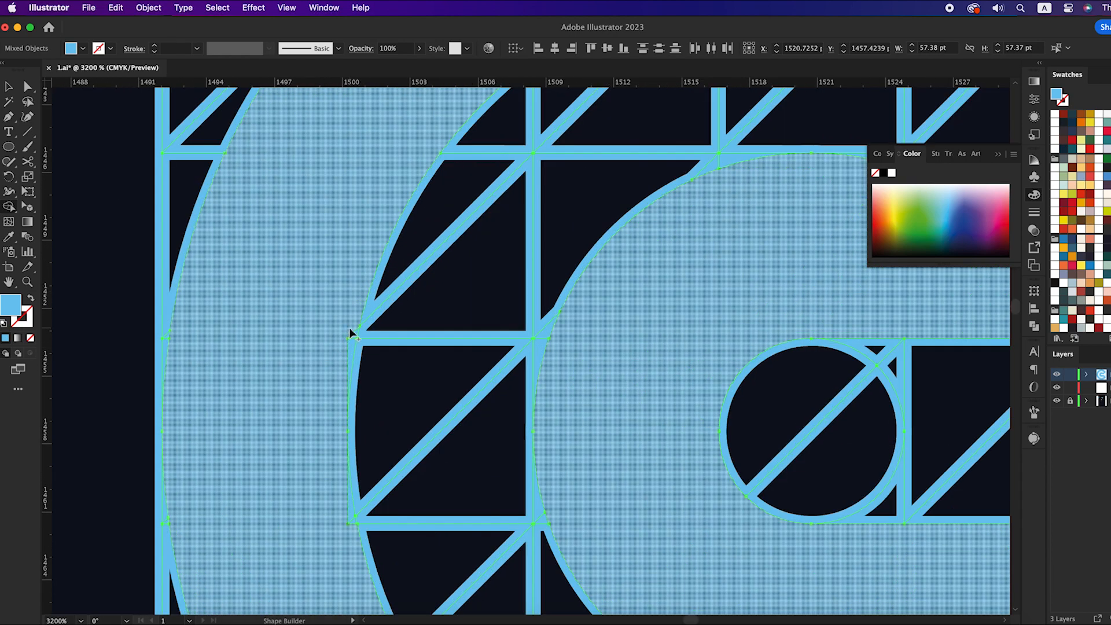
pyautogui.moveTo(349, 328); pyautogui.dragTo(353, 340)
pyautogui.moveTo(354, 384)
pyautogui.mouseDown()
pyautogui.moveTo(353, 532)
pyautogui.moveTo(314, 319)
pyautogui.mouseUp()
pyautogui.keyDown('alt'); pyautogui.scroll(-2, 332, 519); pyautogui.keyUp('alt')
pyautogui.keyDown('alt'); pyautogui.scroll(3, 508, 519); pyautogui.keyUp('alt')
pyautogui.moveTo(510, 486)
pyautogui.mouseDown()
pyautogui.moveTo(751, 518)
pyautogui.moveTo(765, 497)
pyautogui.moveTo(818, 485)
pyautogui.moveTo(590, 521)
pyautogui.mouseUp()
pyautogui.keyDown('alt'); pyautogui.scroll(-3, 817, 485); pyautogui.keyUp('alt')
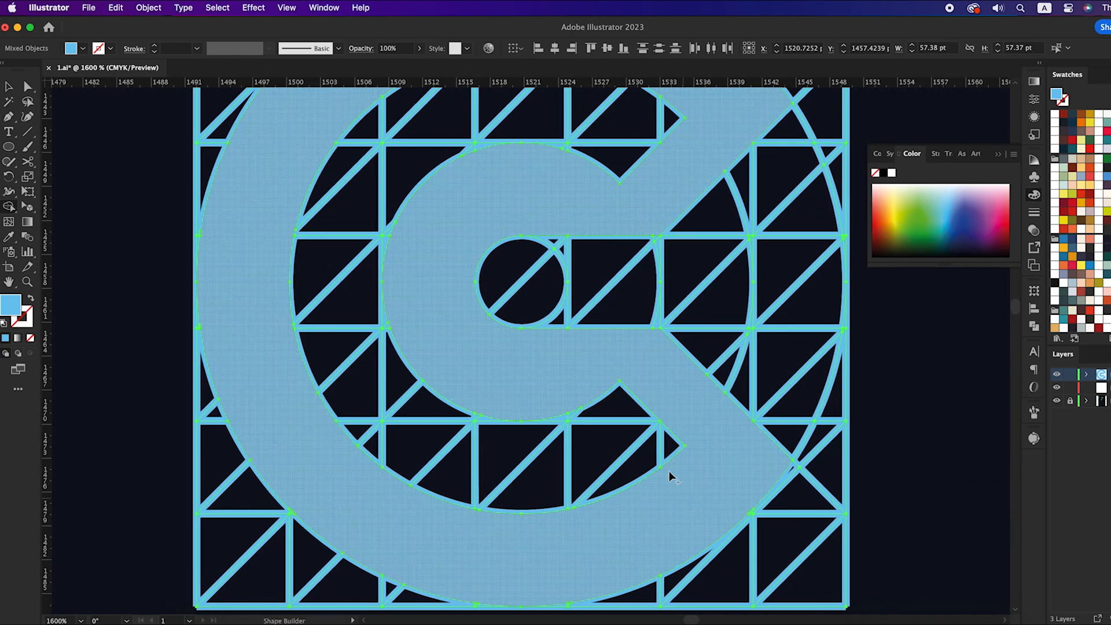
pyautogui.press('v')
pyautogui.keyDown('alt'); pyautogui.scroll(-3, 543, 395); pyautogui.keyUp('alt')
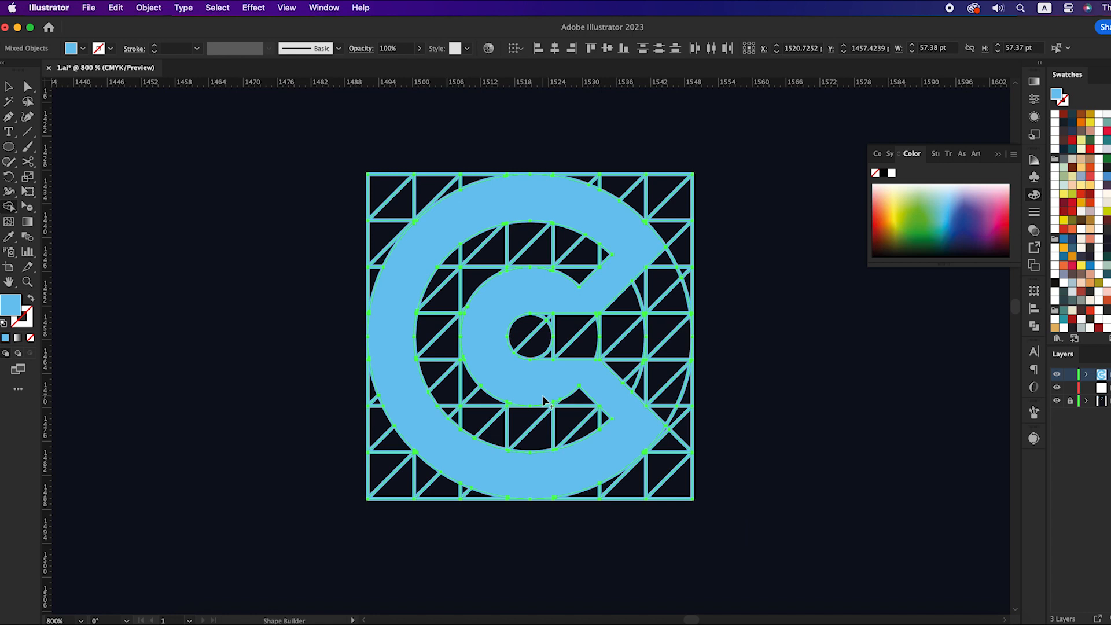
pyautogui.press('shift+super+a')
# Cut the filled C shape out of the artwork and delete all the remaining grid lines
pyautogui.click(596, 358)
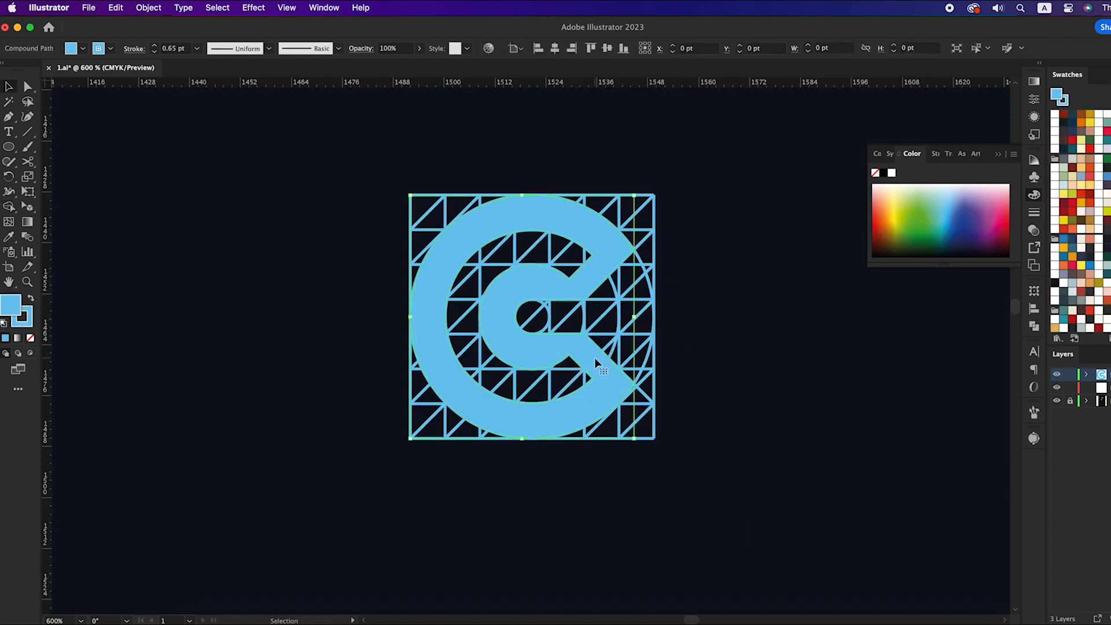
pyautogui.click(116, 8)
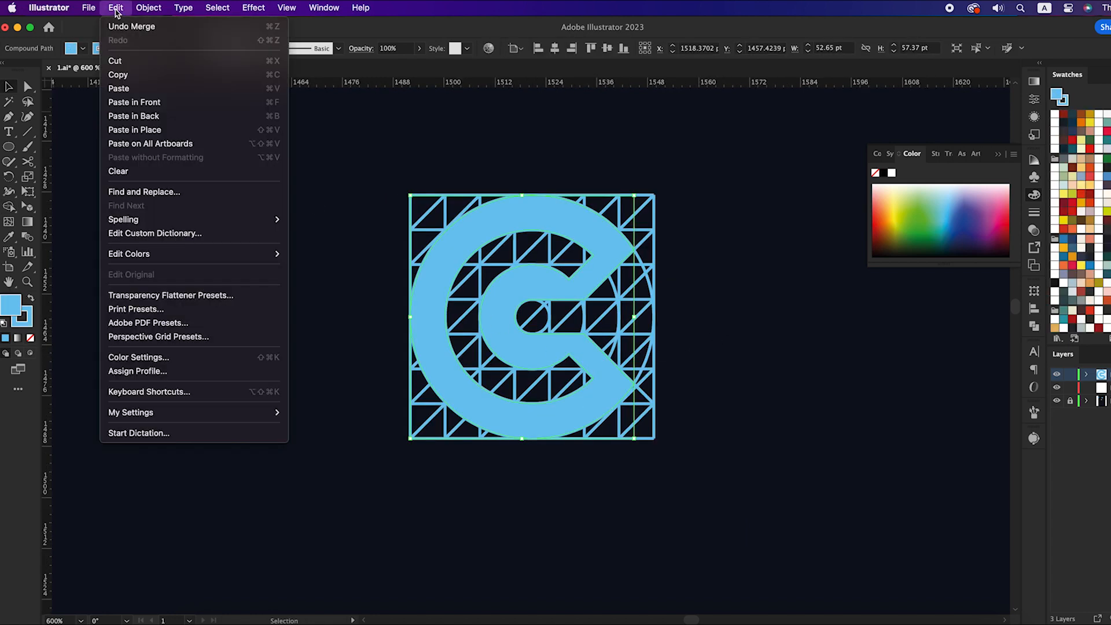
pyautogui.click(119, 60)
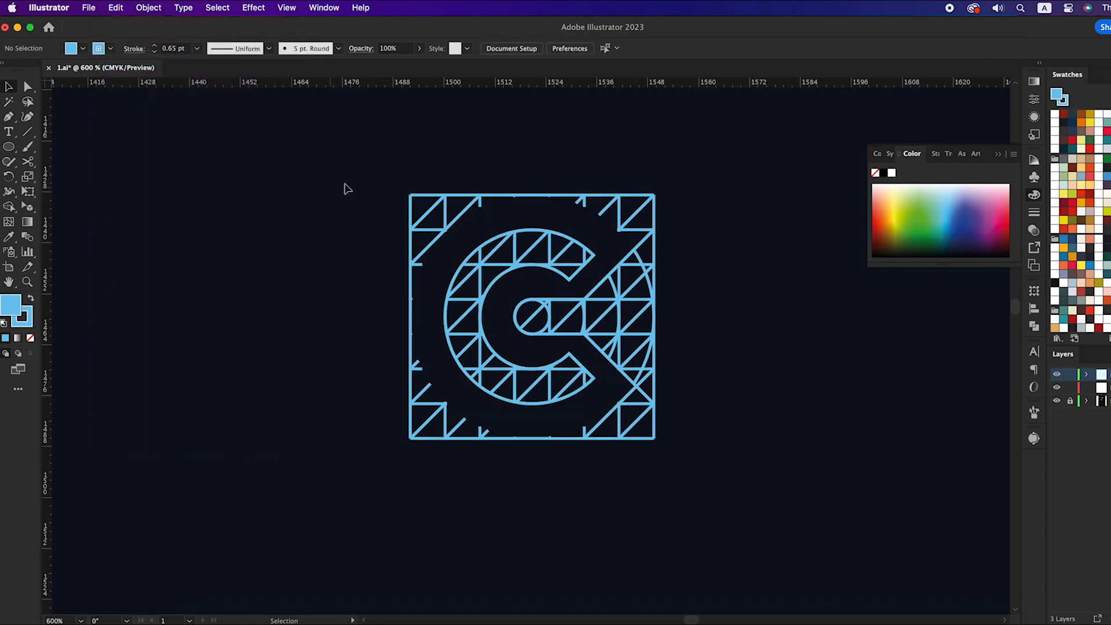
pyautogui.moveTo(352, 165); pyautogui.dragTo(763, 532)
pyautogui.press('Delete')
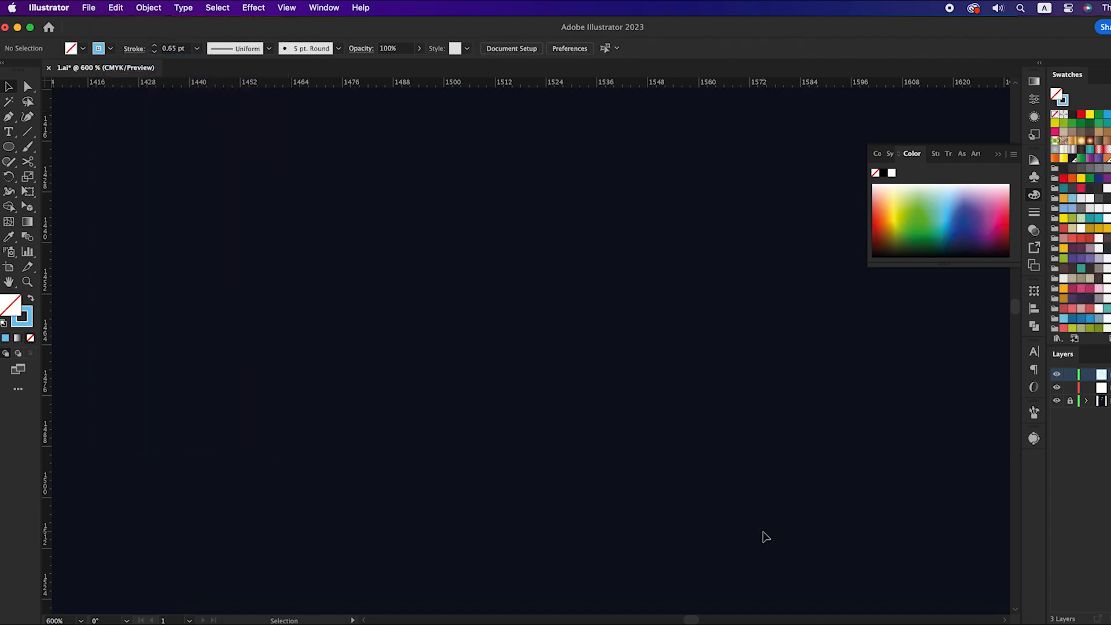
# Paste the cut C shape in front and move it down about 8 pt on the empty canvas
pyautogui.click(113, 8)
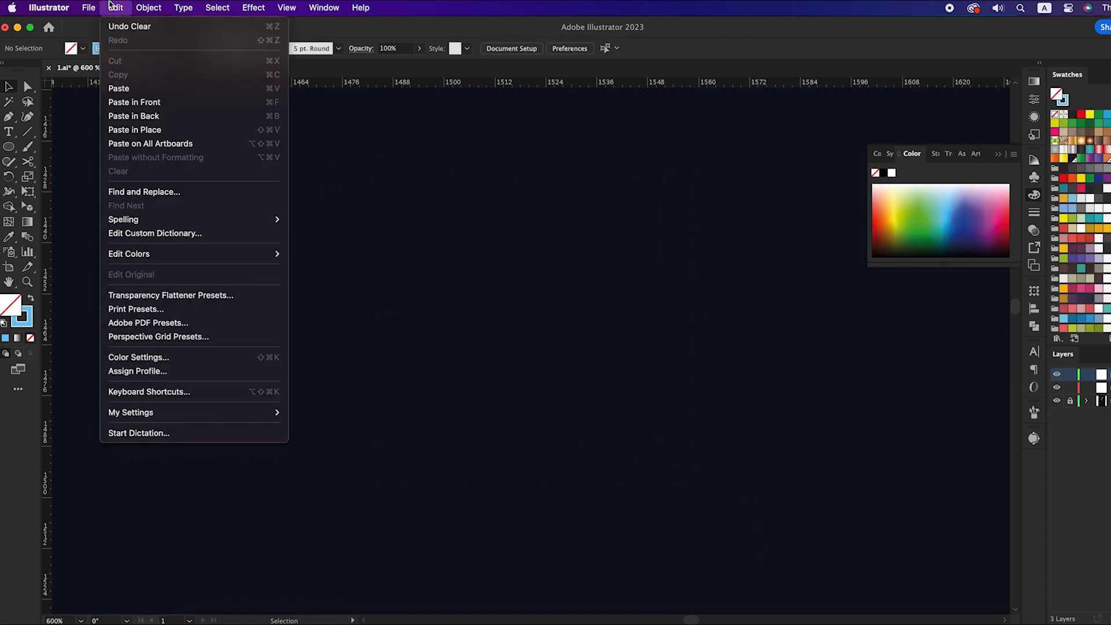
pyautogui.click(142, 102)
pyautogui.moveTo(592, 249)
pyautogui.mouseDown()
pyautogui.moveTo(596, 282)
pyautogui.moveTo(598, 252)
pyautogui.mouseUp()
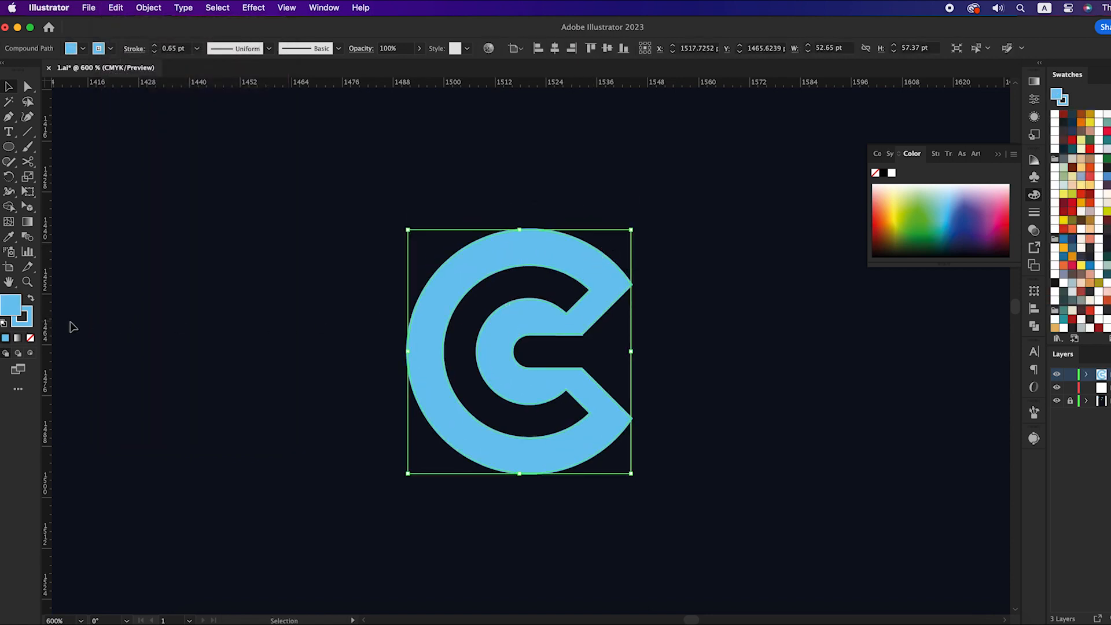
# Remove the C shape's stroke and draw a solid blue circle about 9.35 pt wide centred at the C's opening
pyautogui.click(30, 337)
pyautogui.click(221, 307)
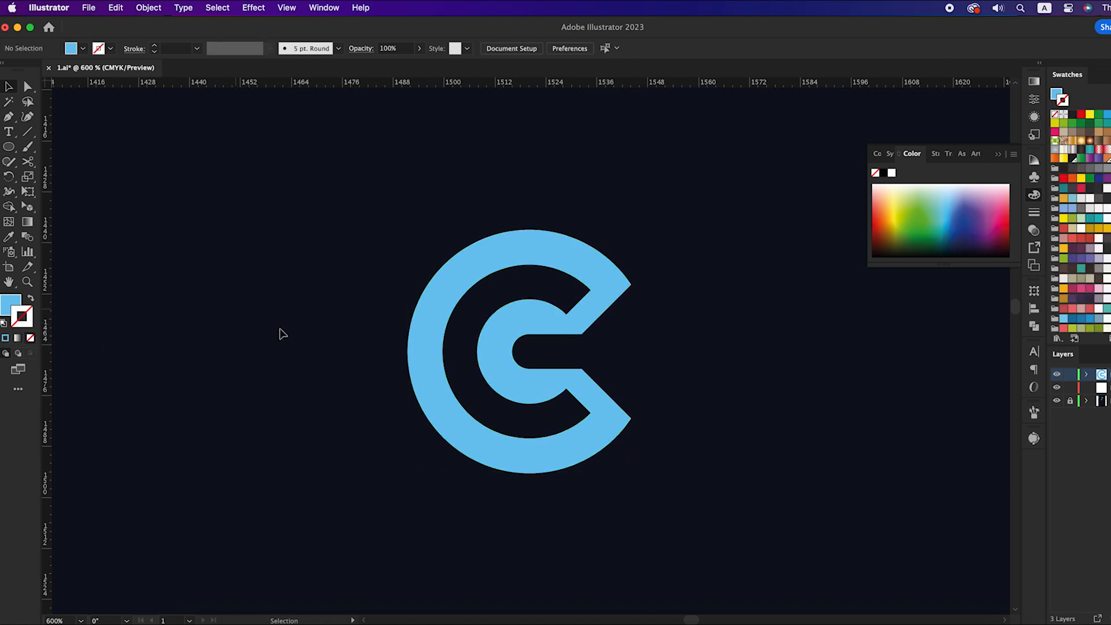
pyautogui.scroll(1, 636, 363)
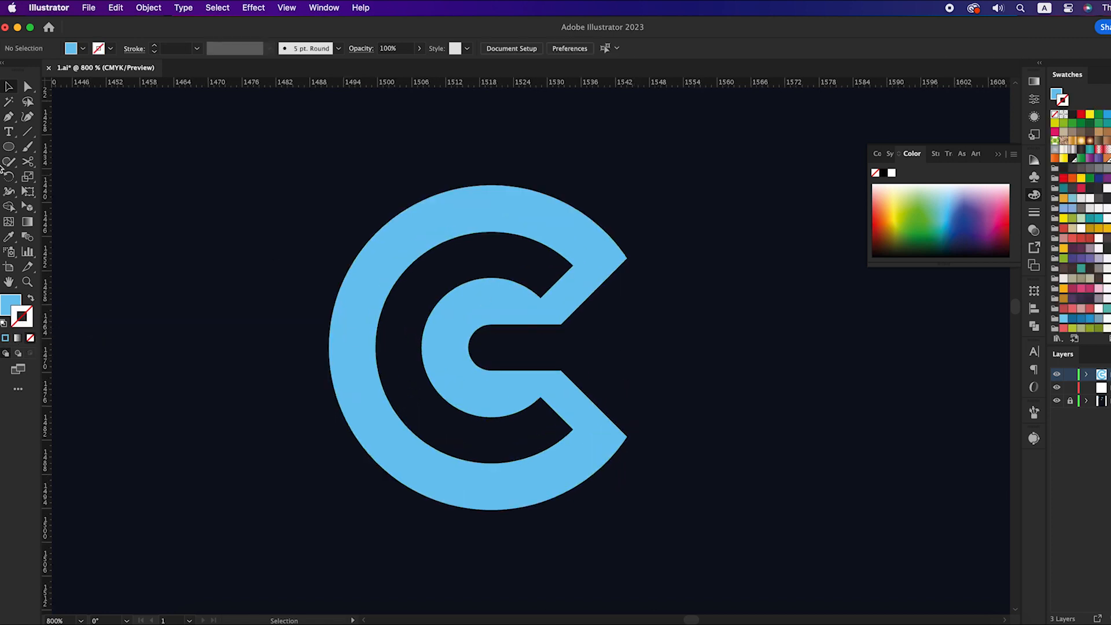
pyautogui.moveTo(9, 147); pyautogui.dragTo(54, 176)
pyautogui.moveTo(628, 346)
pyautogui.mouseDown()
pyautogui.moveTo(651, 375)
pyautogui.moveTo(629, 352)
pyautogui.mouseUp()
pyautogui.press('v')
pyautogui.click(641, 375)
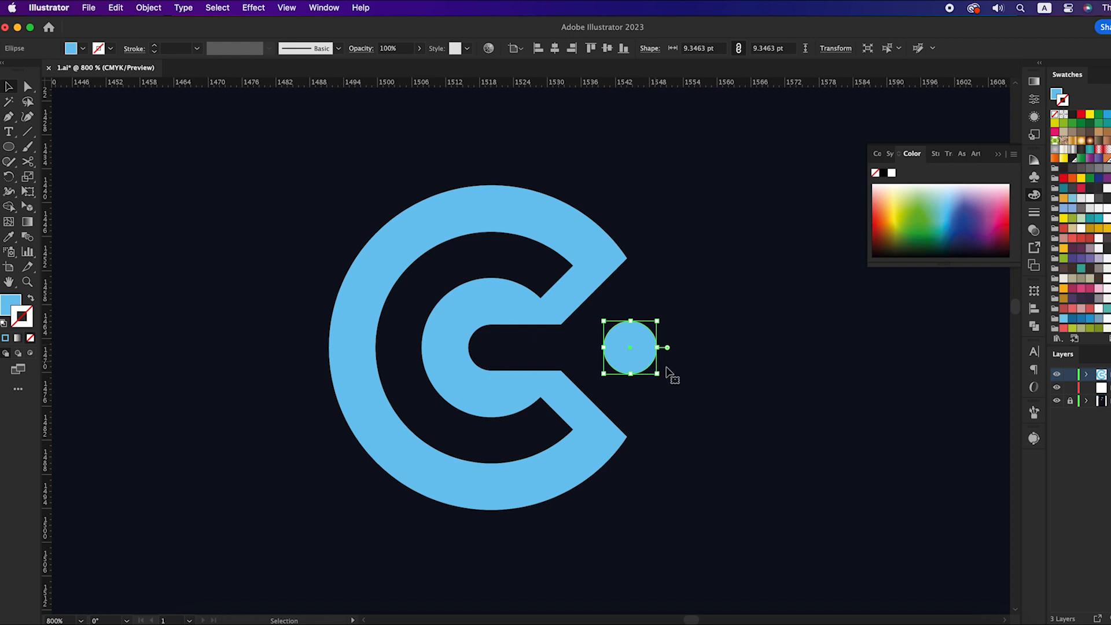
pyautogui.click(750, 388)
# Select the C shape together with the dot and group them
pyautogui.scroll(-2, 748, 390)
pyautogui.press('space')
pyautogui.moveTo(732, 391); pyautogui.dragTo(649, 400)
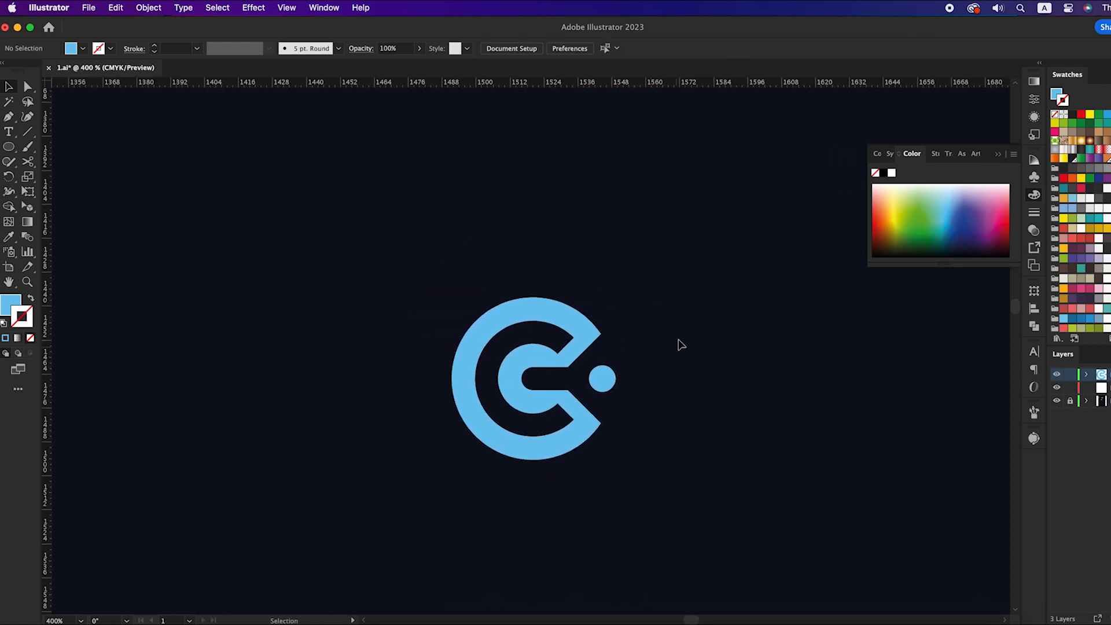
pyautogui.moveTo(666, 309); pyautogui.dragTo(362, 457)
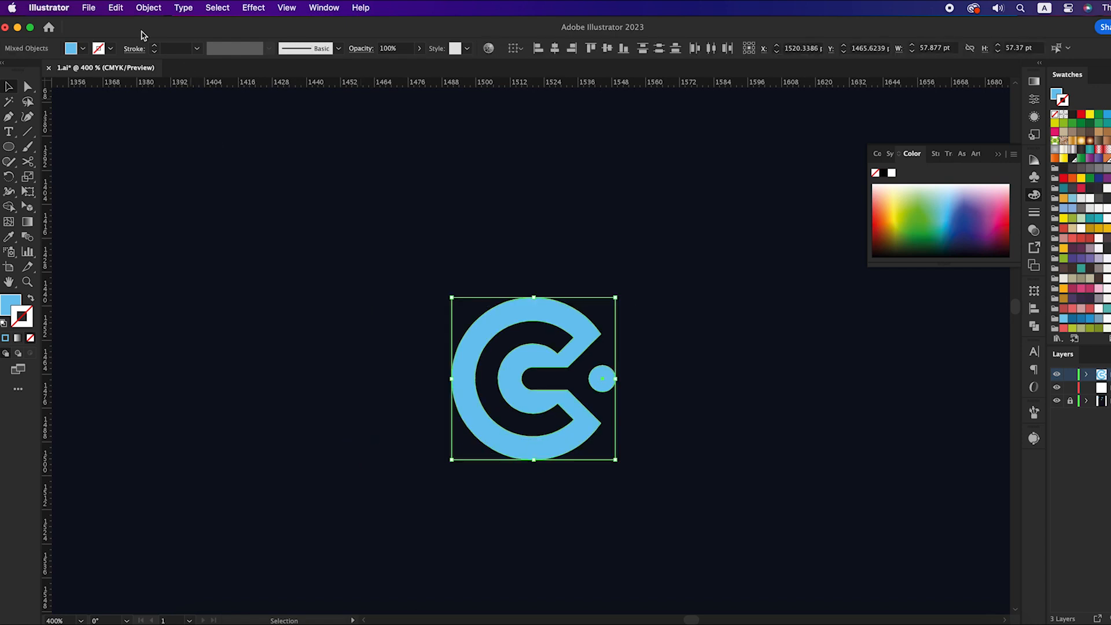
pyautogui.click(149, 7)
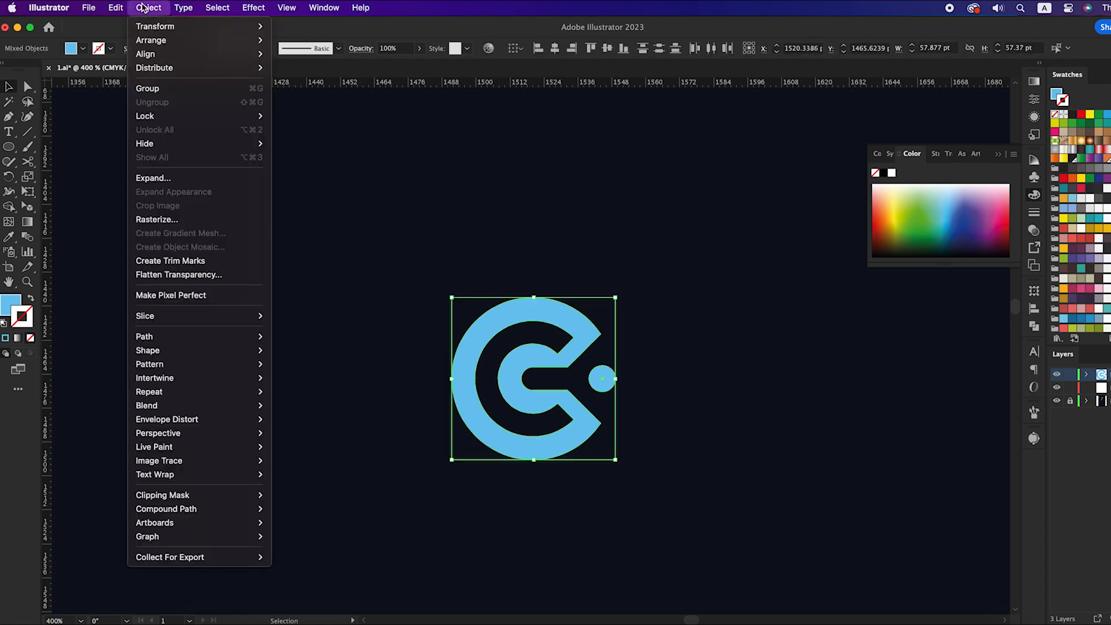
pyautogui.click(159, 89)
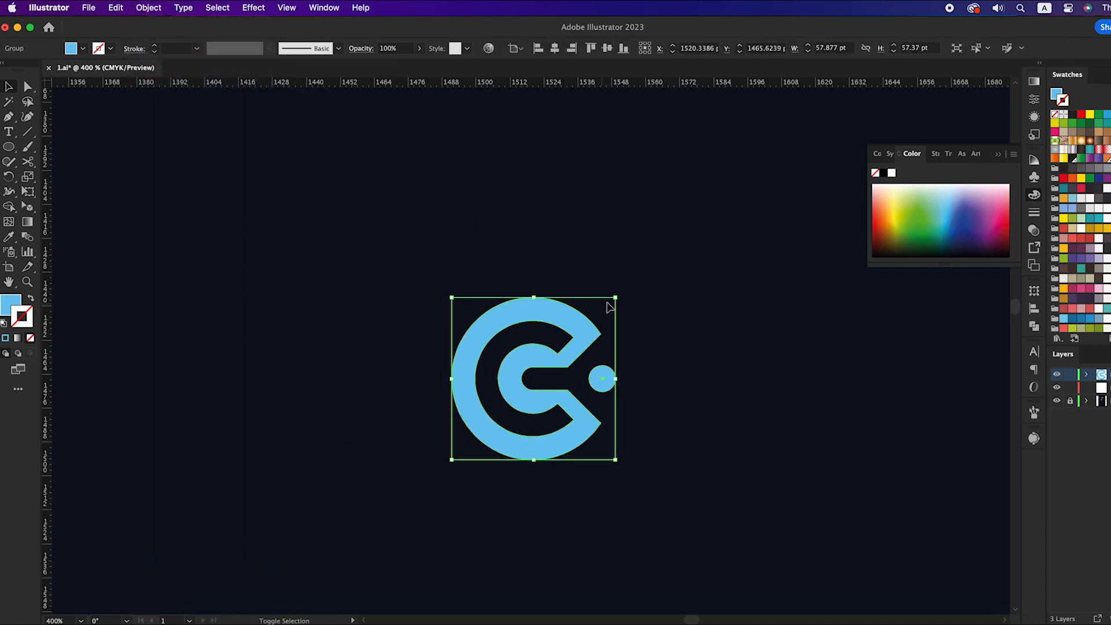
pyautogui.moveTo(616, 299); pyautogui.dragTo(630, 286)
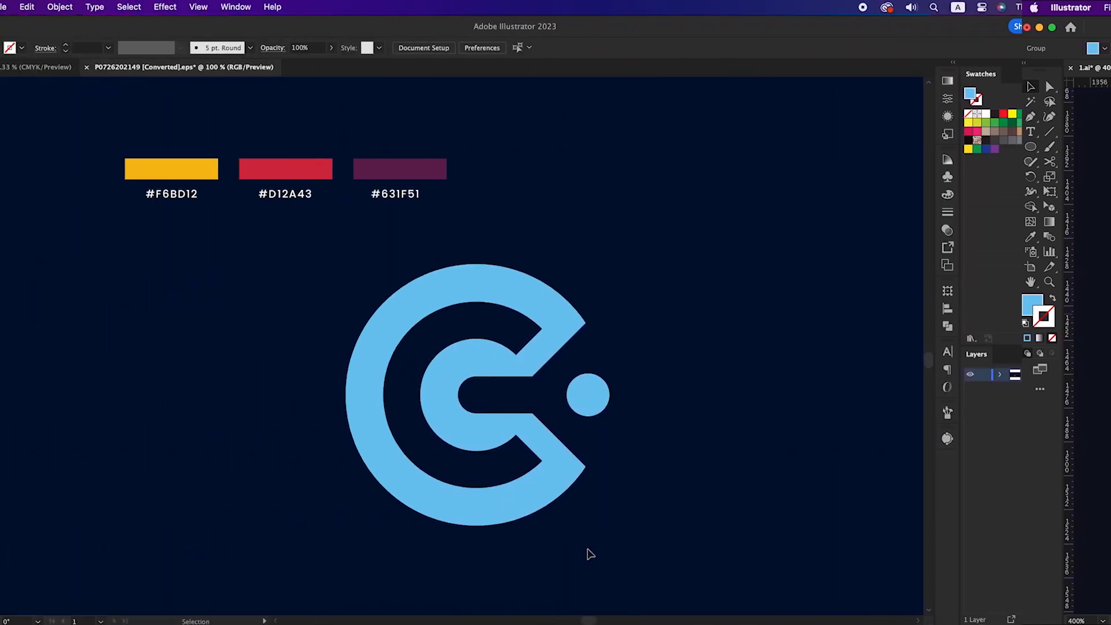
pyautogui.moveTo(633, 498); pyautogui.dragTo(581, 427)
pyautogui.scroll(-1, 692, 493)
pyautogui.click(706, 462)
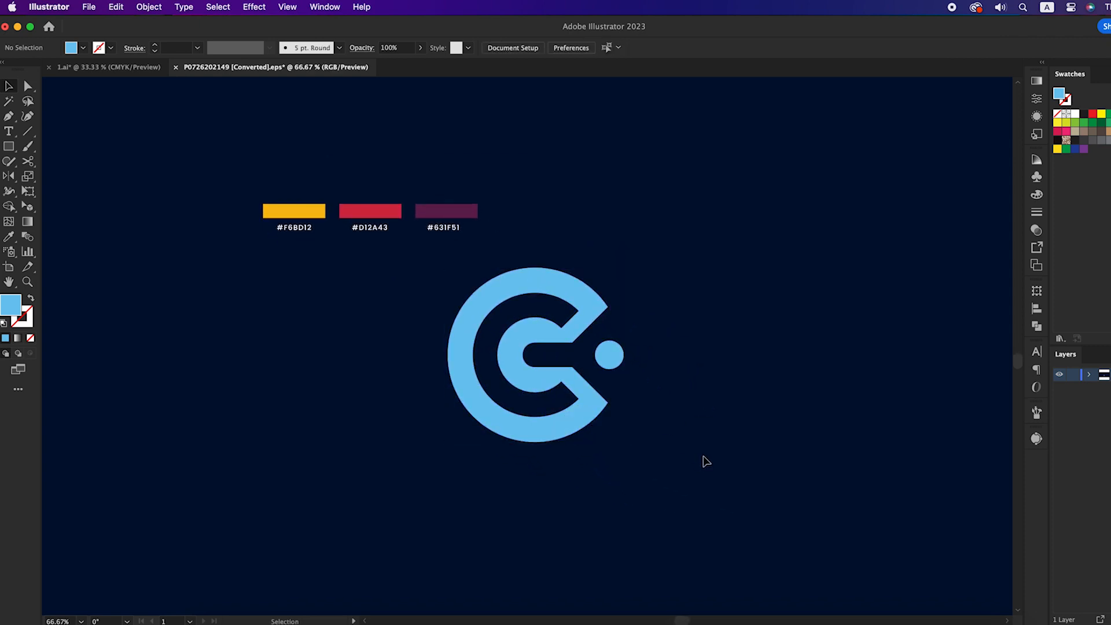
# Draw a circle about 322 pt wide over the C with no fill and a 1 pt white stroke
pyautogui.click(7, 149)
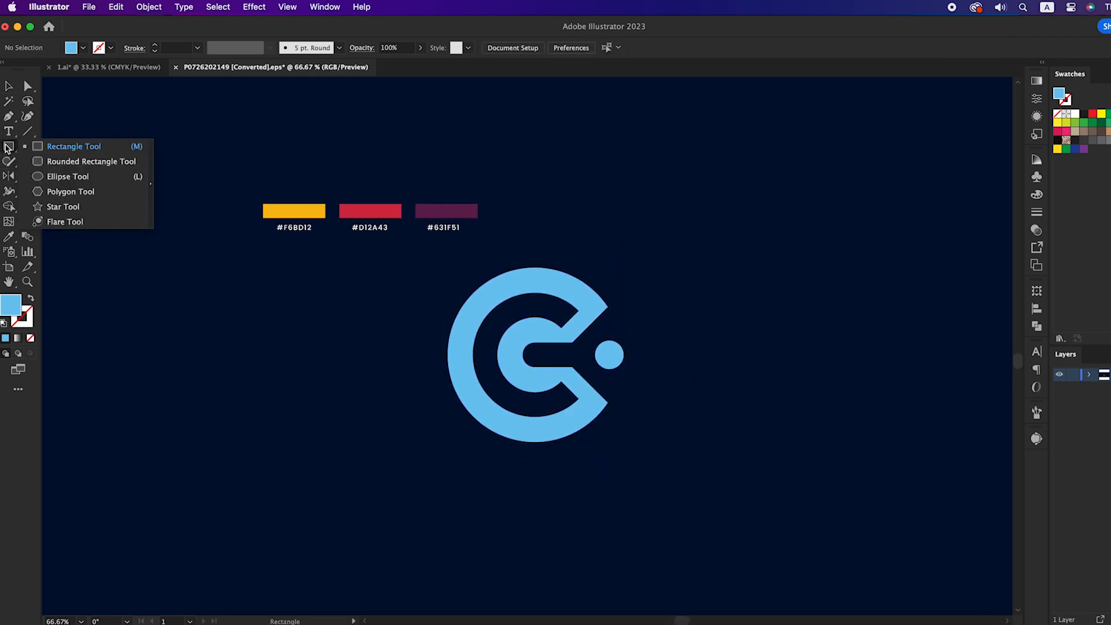
pyautogui.click(57, 177)
pyautogui.moveTo(477, 305)
pyautogui.mouseDown()
pyautogui.moveTo(575, 406)
pyautogui.moveTo(579, 441)
pyautogui.moveTo(569, 427)
pyautogui.moveTo(568, 440)
pyautogui.mouseUp()
pyautogui.hotkey('shift', 'x')
pyautogui.press('v')
pyautogui.click(1075, 115)
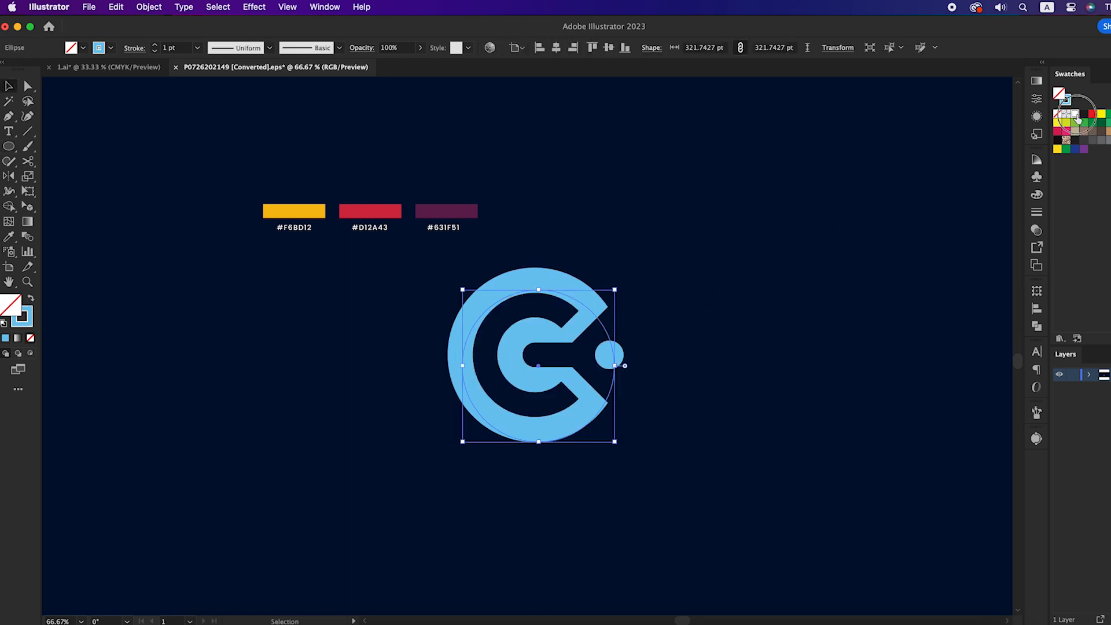
pyautogui.hotkey('shift', 'x')
pyautogui.click(32, 338)
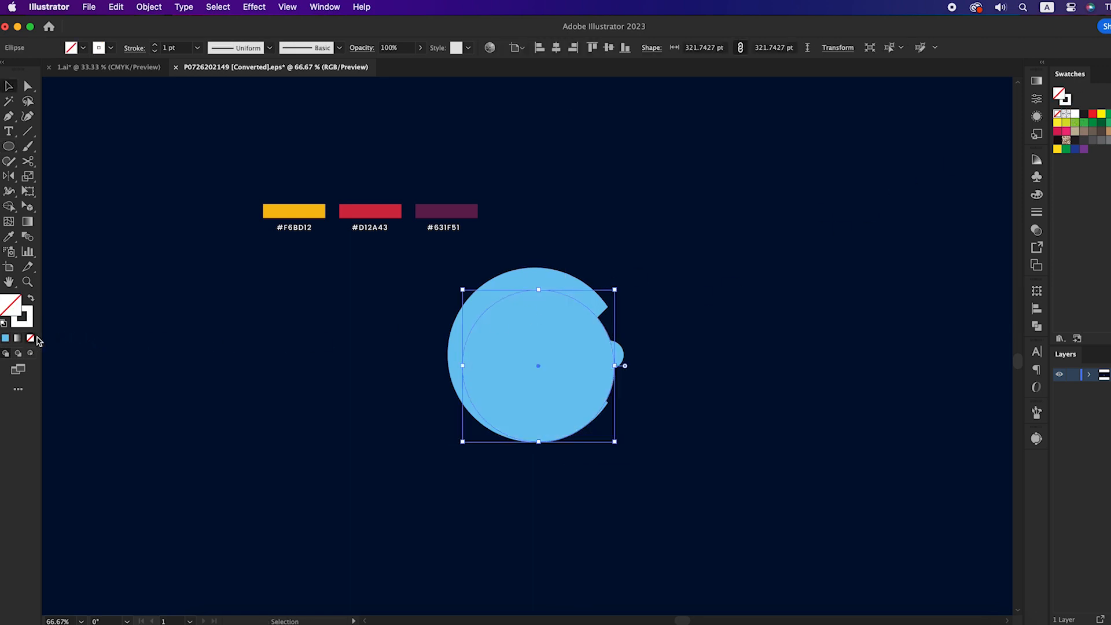
# Move the white outlined circle so its edge meets the inner corner of the C's upper arm
pyautogui.scroll(1, 644, 297)
pyautogui.moveTo(578, 334); pyautogui.dragTo(546, 319)
pyautogui.scroll(5, 546, 319)
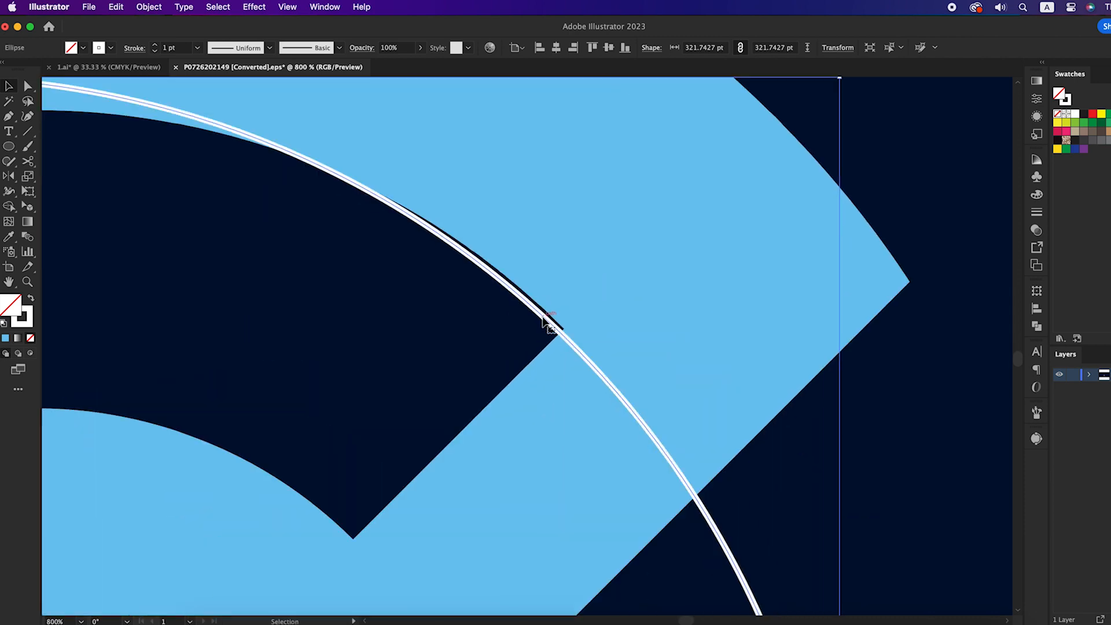
pyautogui.scroll(-5, 550, 318)
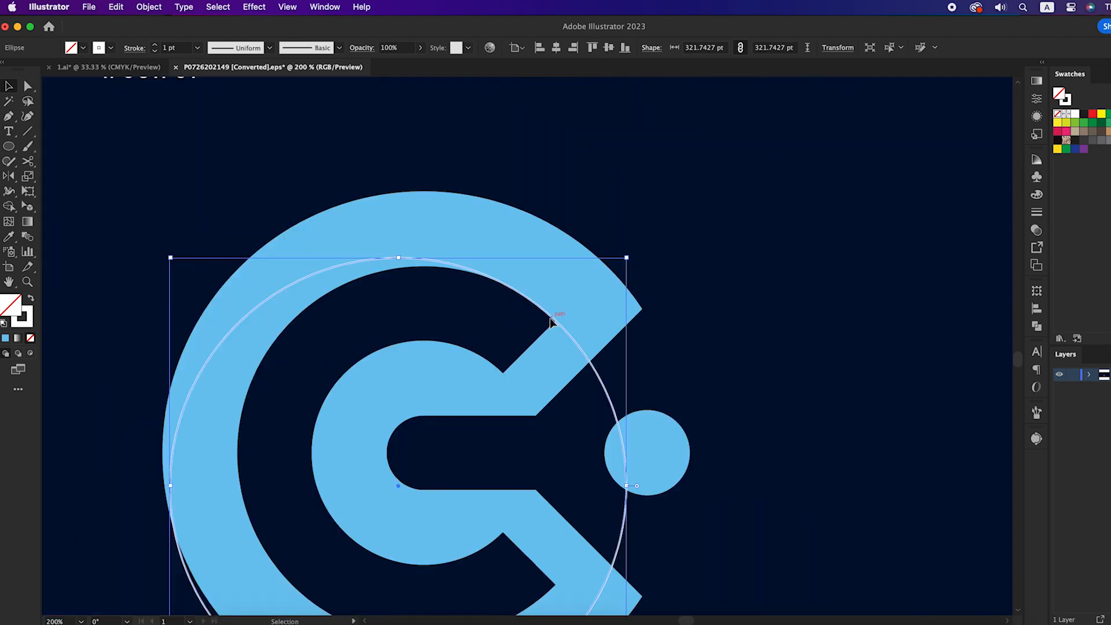
pyautogui.scroll(-5, 497, 345)
pyautogui.hscroll(-5, 496, 346)
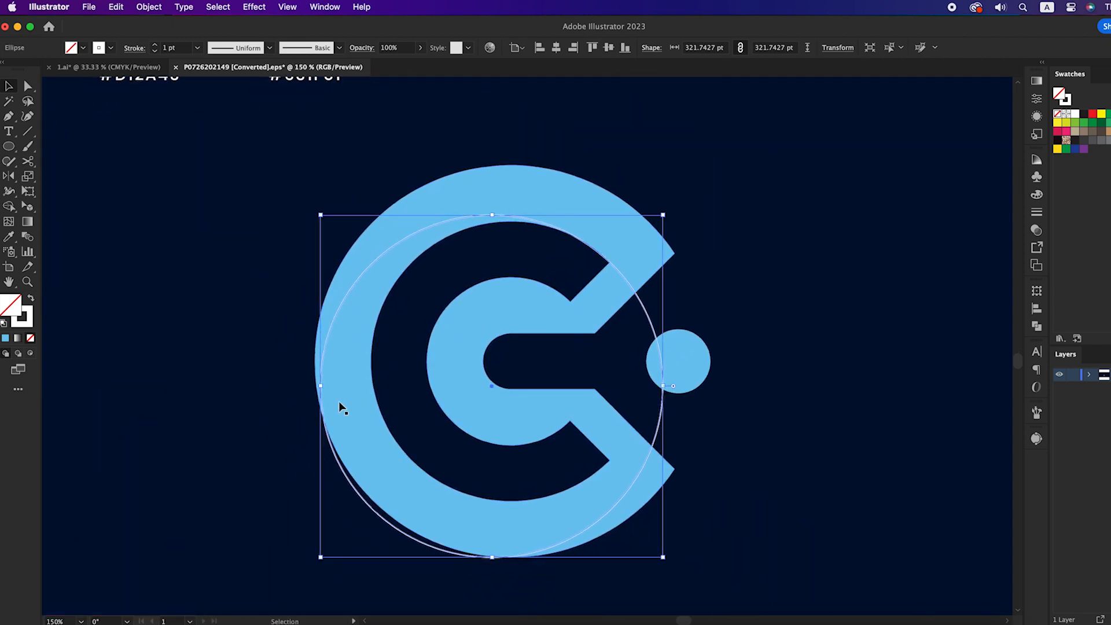
# Cut the circle with the Scissors tool at the C's outer left edge and at the upper arm's inner corner
pyautogui.press('c')
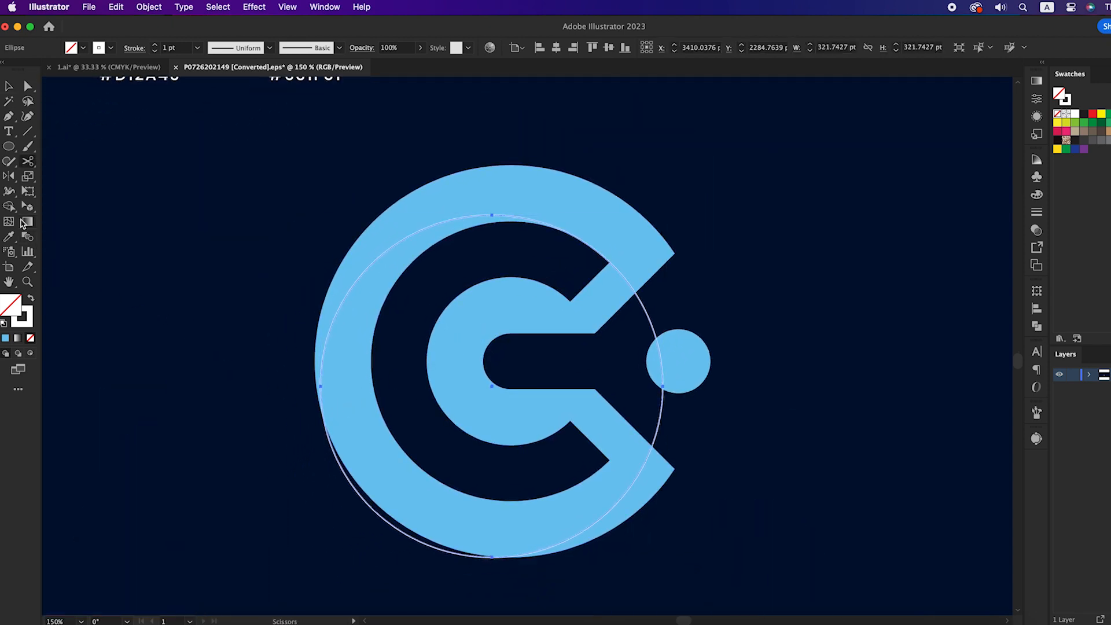
pyautogui.moveTo(27, 168)
pyautogui.mouseDown()
pyautogui.moveTo(49, 162)
pyautogui.moveTo(63, 176)
pyautogui.mouseUp()
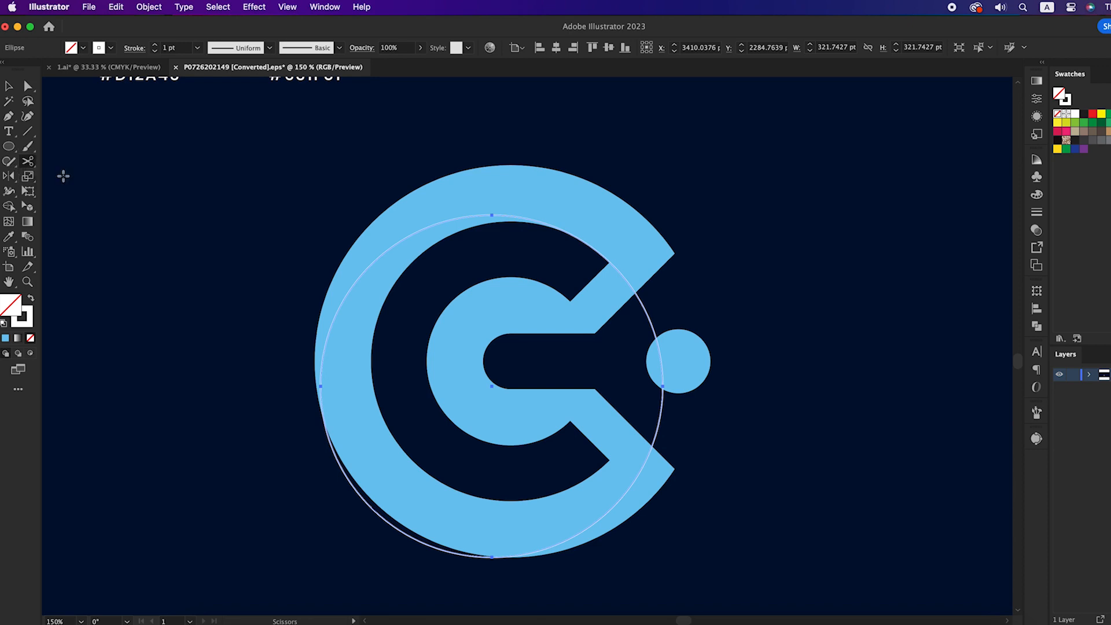
pyautogui.click(323, 426)
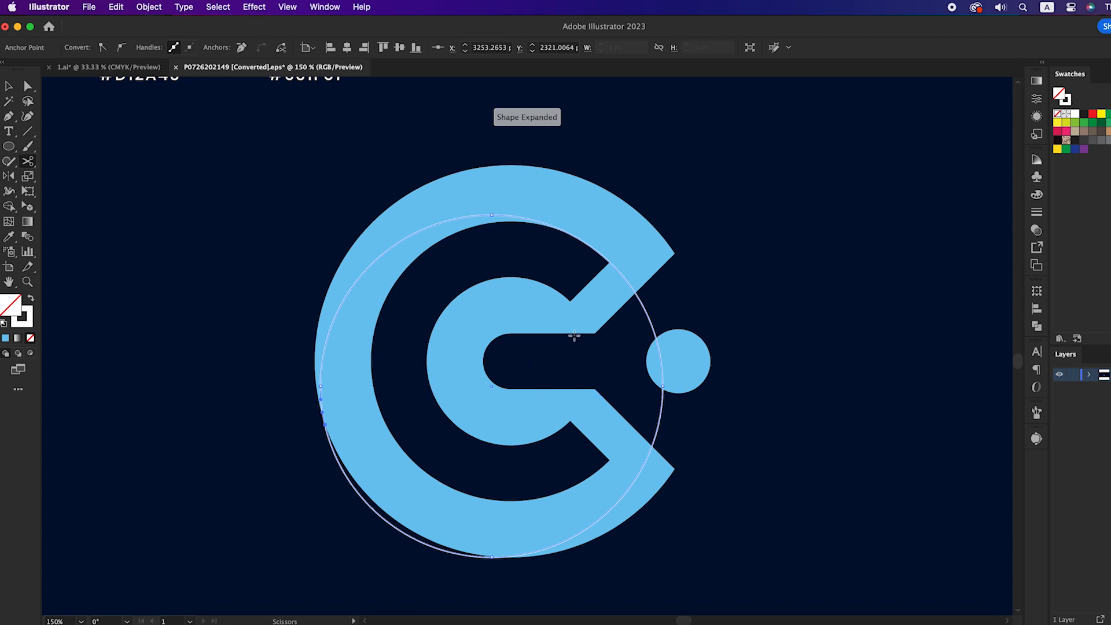
pyautogui.click(608, 263)
pyautogui.press('v')
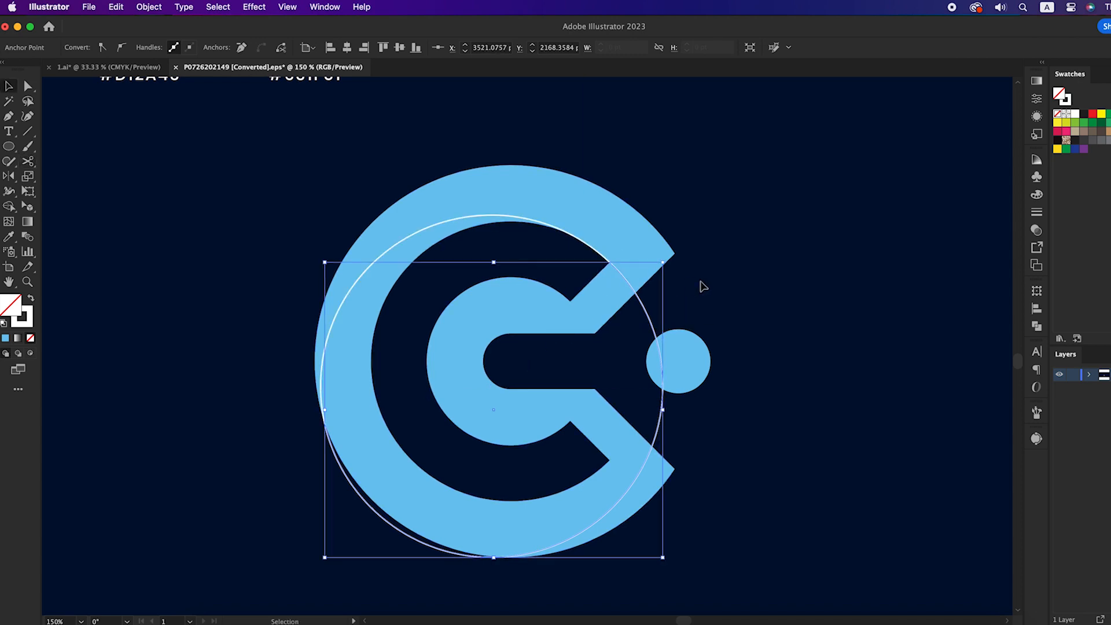
# Separate the lower-right arc of the cut circle from the logo and delete it
pyautogui.click(701, 284)
pyautogui.moveTo(649, 326); pyautogui.dragTo(756, 318)
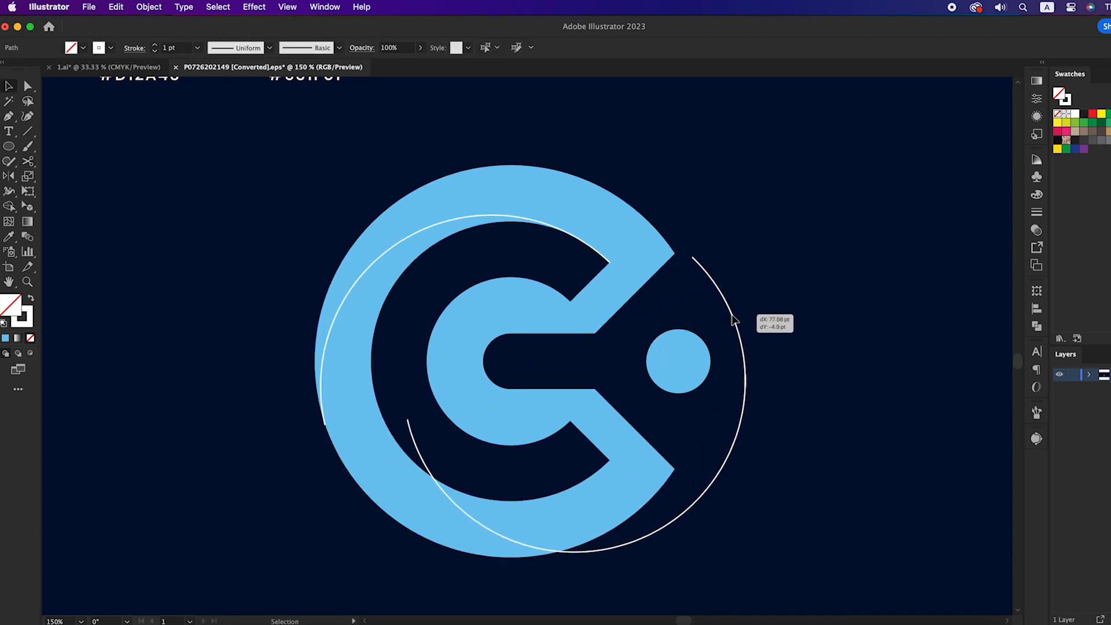
pyautogui.press('Delete')
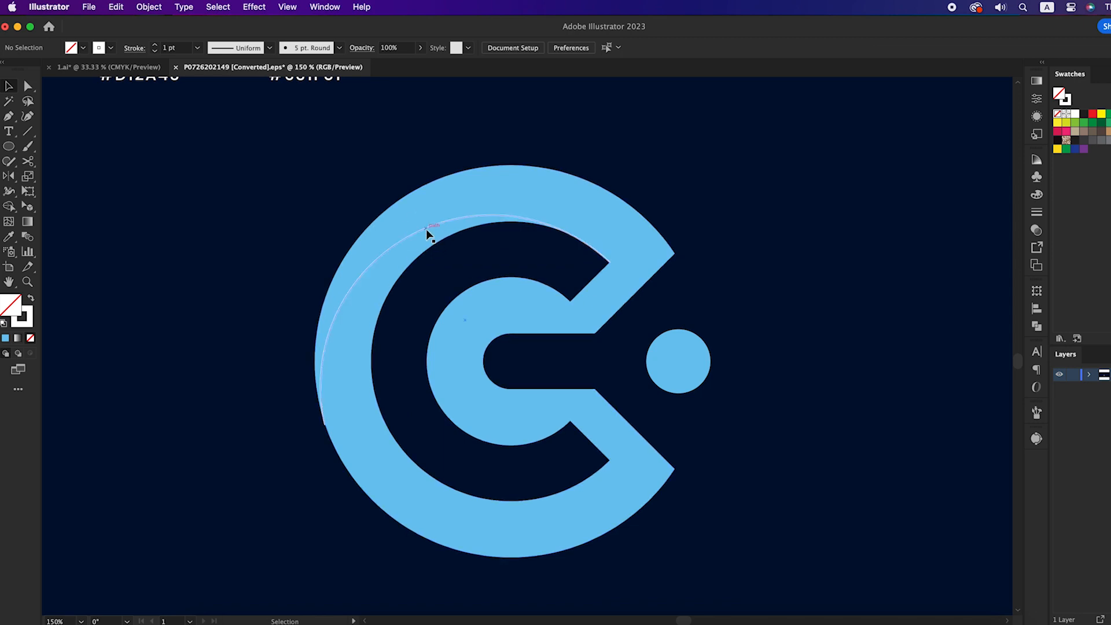
# Extend the remaining arc with the Pen tool into a closed shape around the C's lower-left ring and fill it white without a stroke
pyautogui.click(407, 239)
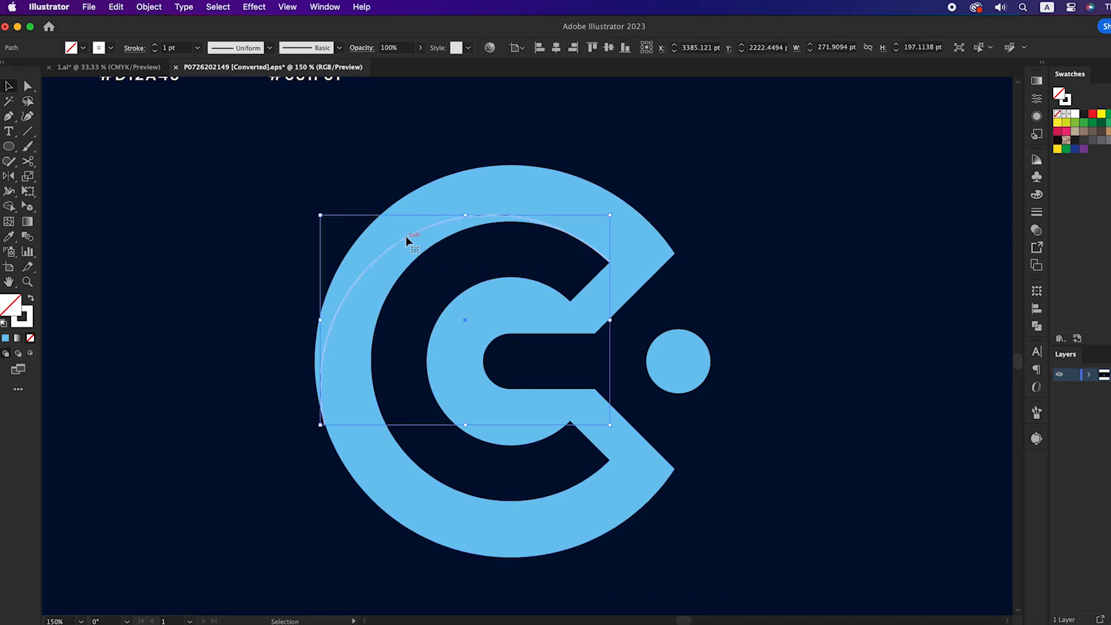
pyautogui.click(9, 118)
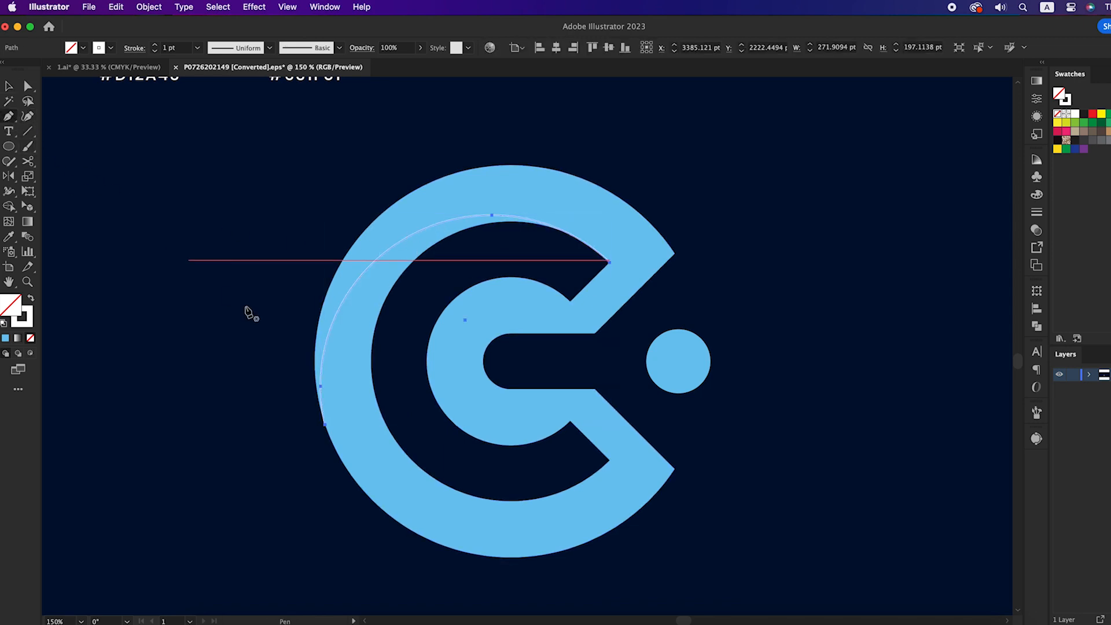
pyautogui.click(325, 426)
pyautogui.click(309, 492)
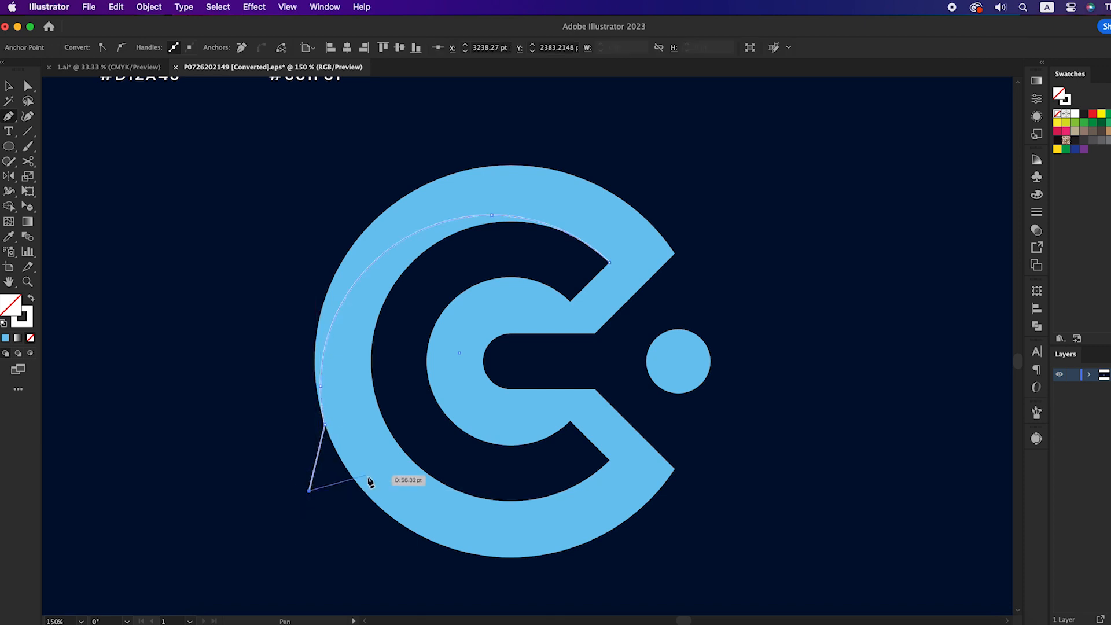
pyautogui.click(428, 561)
pyautogui.click(459, 478)
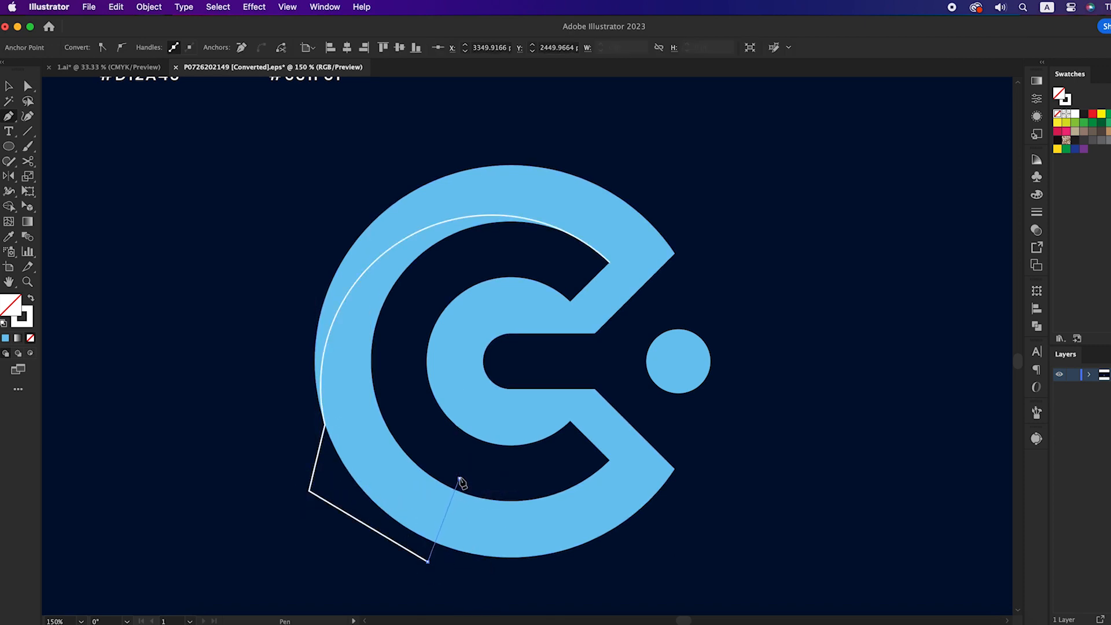
pyautogui.click(407, 368)
pyautogui.click(435, 272)
pyautogui.click(497, 238)
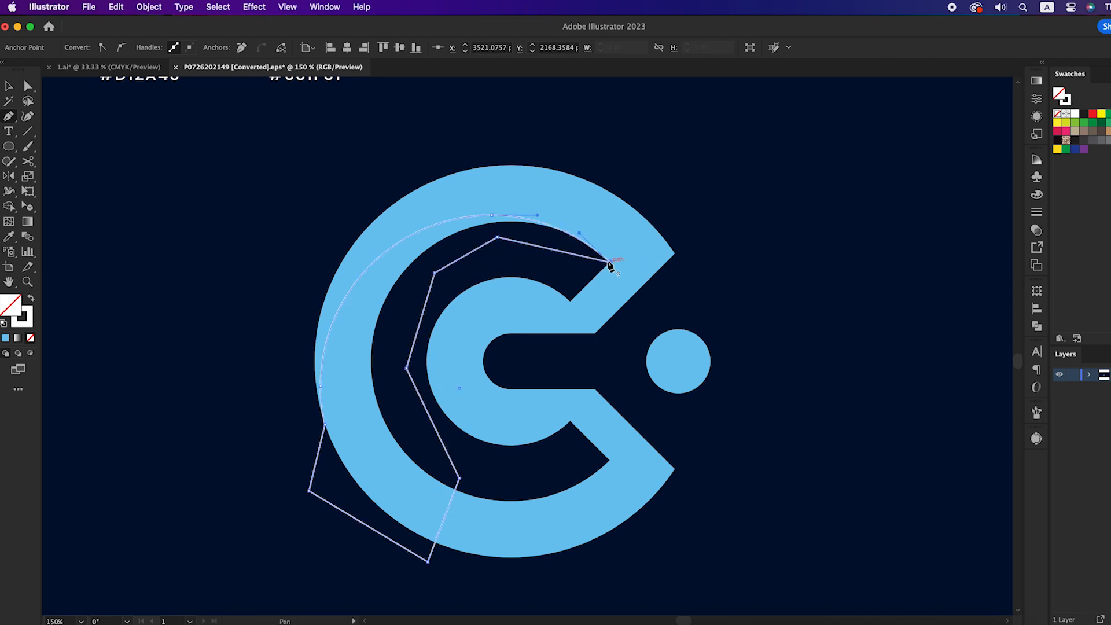
pyautogui.click(31, 300)
pyautogui.press('v')
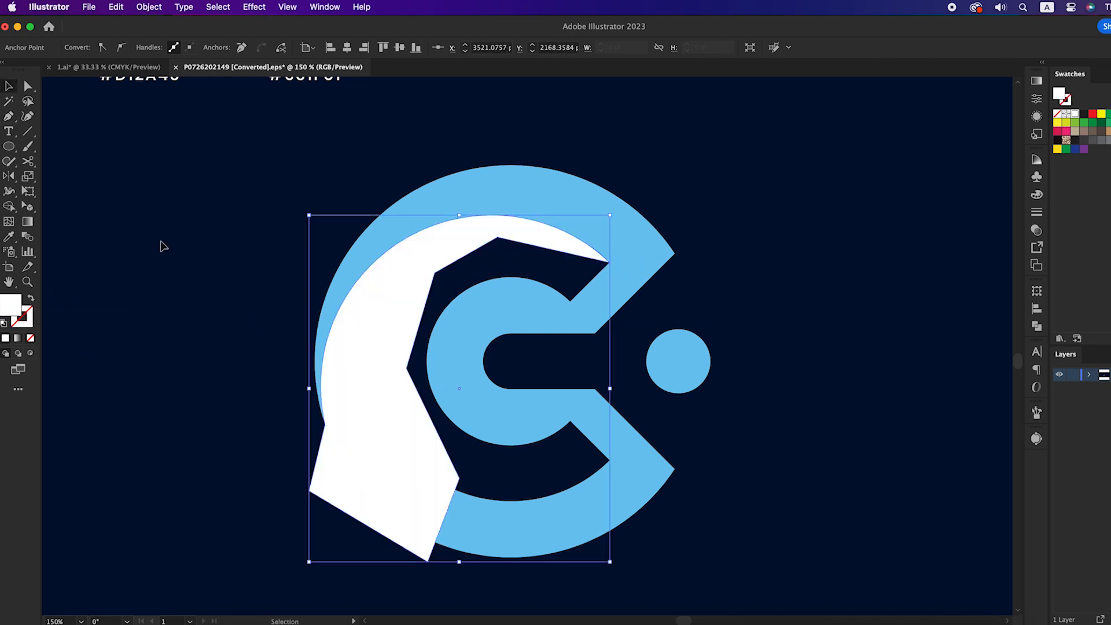
# Trim away the parts of the white shape outside the C's outer ring with Shape Builder, and deselect everything
pyautogui.moveTo(260, 210); pyautogui.dragTo(438, 349)
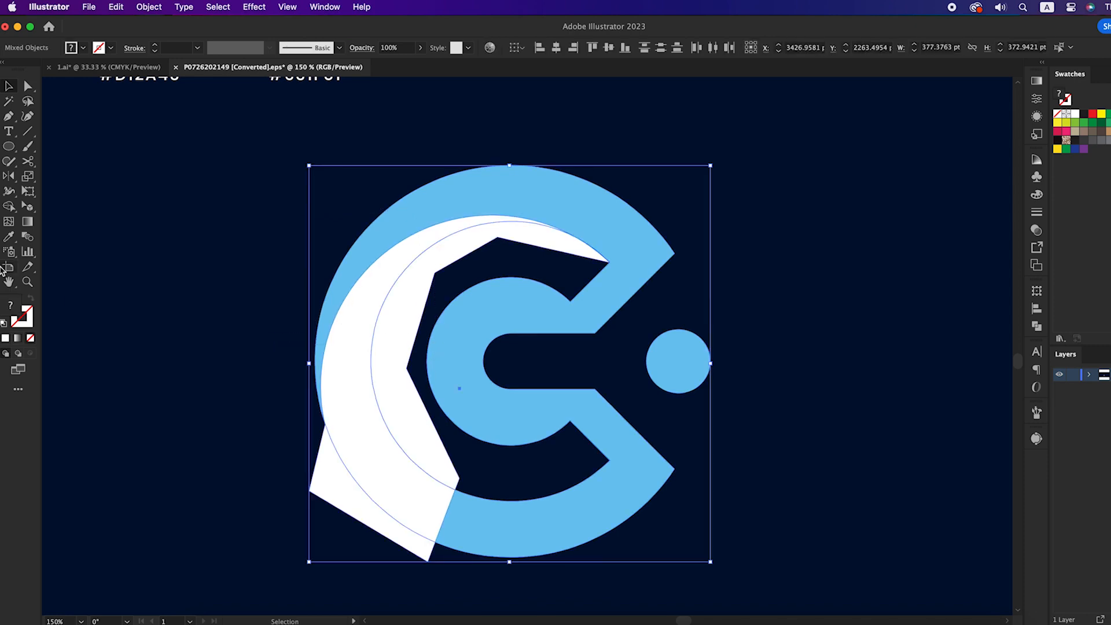
pyautogui.click(9, 207)
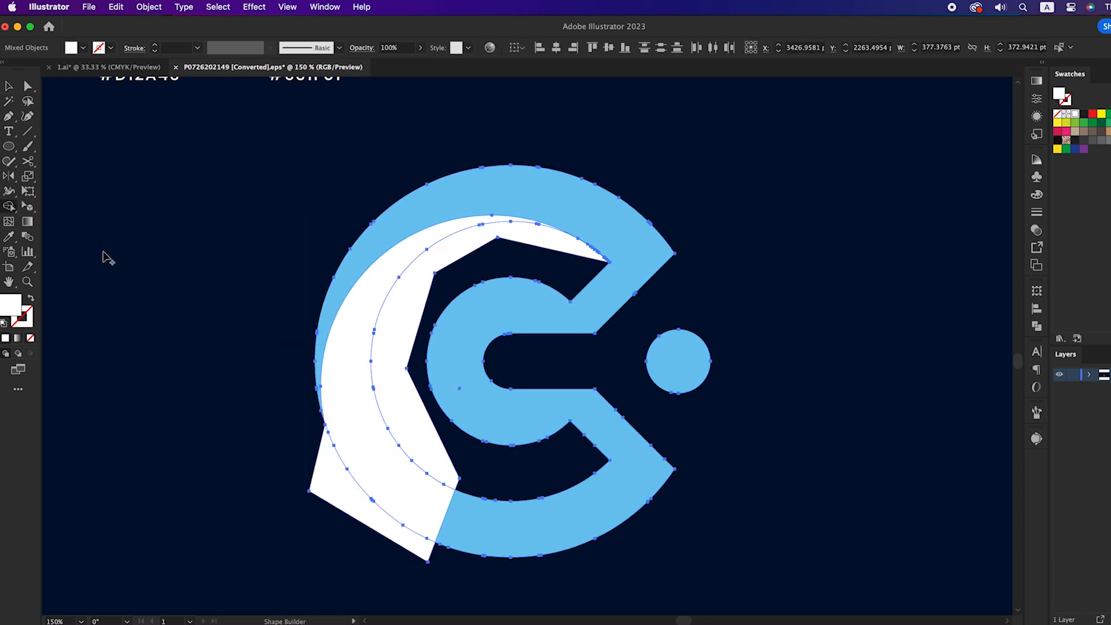
pyautogui.keyDown('alt'); pyautogui.click(339, 474); pyautogui.keyUp('alt')
pyautogui.keyDown('alt'); pyautogui.click(411, 414); pyautogui.keyUp('alt')
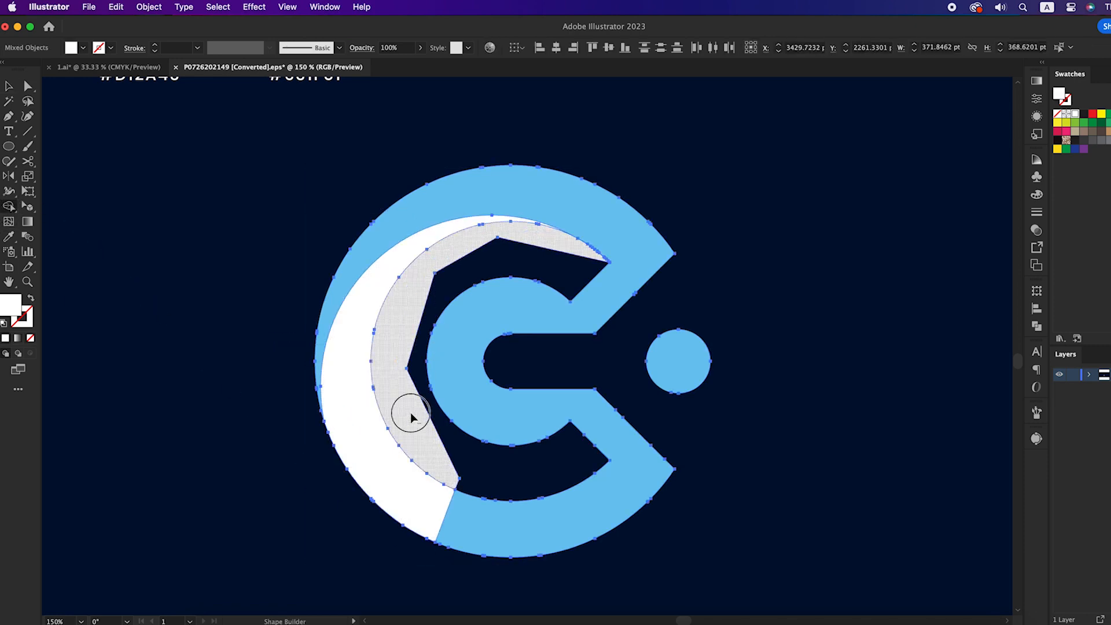
pyautogui.press('v')
pyautogui.click(528, 350)
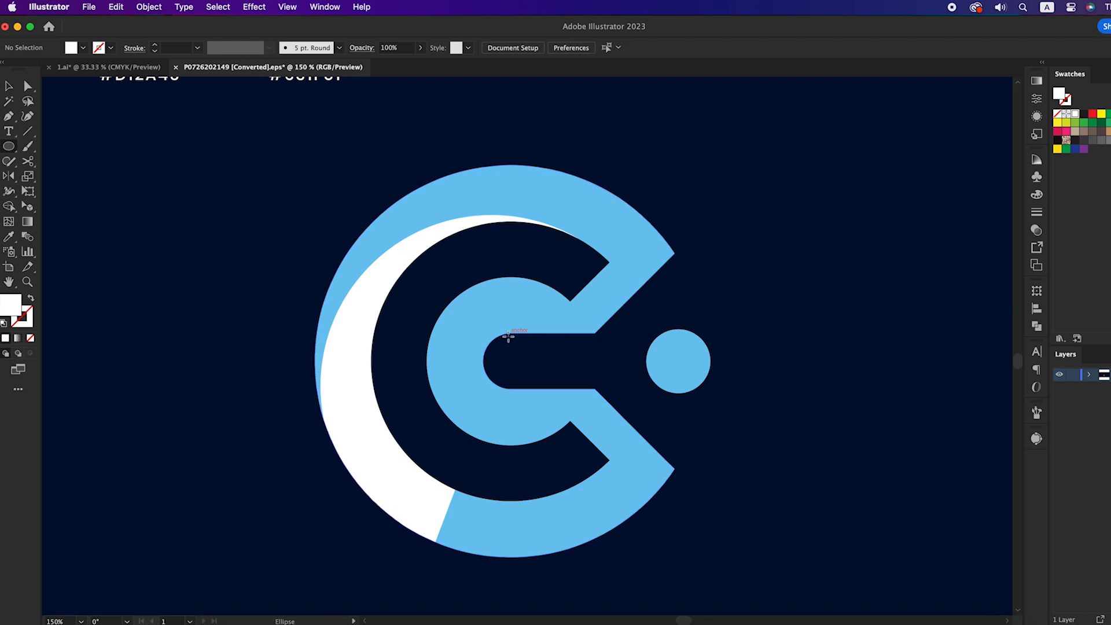
# Draw a circle about 106 pt wide, aligned between the slot's upper edge and the inner ring's lower edge, with a white stroke and no fill
pyautogui.moveTo(512, 334); pyautogui.dragTo(565, 446)
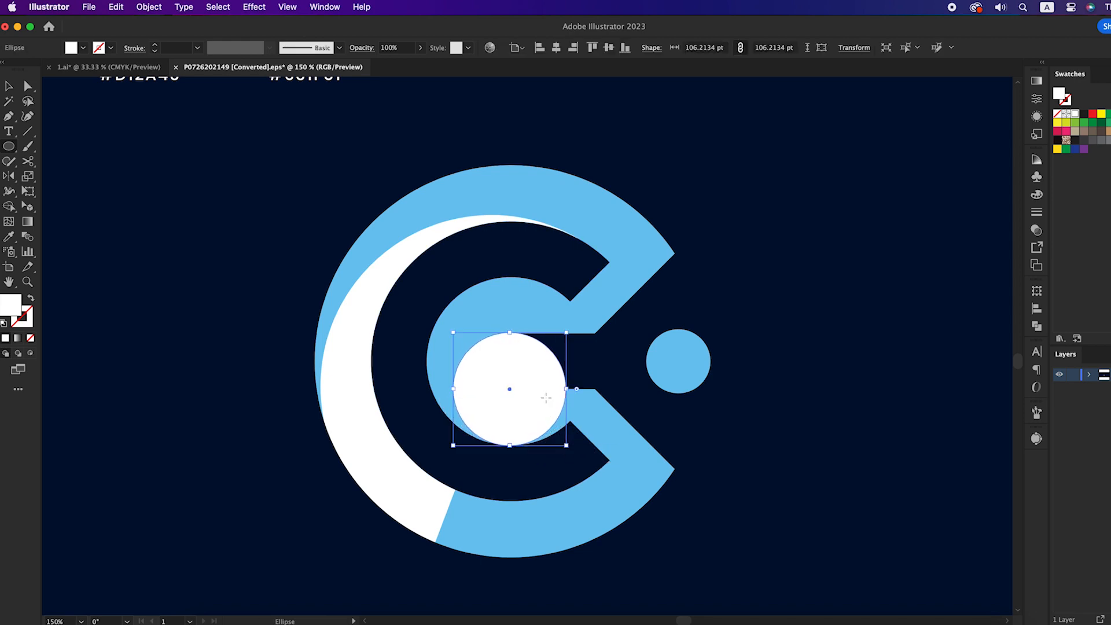
pyautogui.scroll(2, 532, 345)
pyautogui.press('super+y')
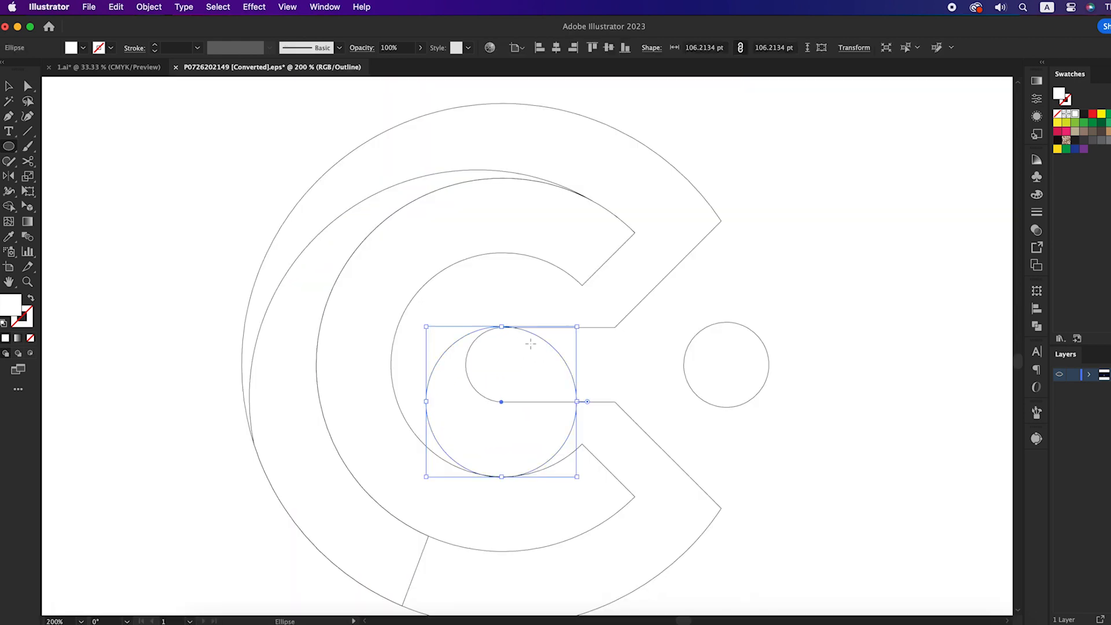
pyautogui.press('v')
pyautogui.scroll(2, 517, 336)
pyautogui.moveTo(522, 331)
pyautogui.mouseDown()
pyautogui.moveTo(533, 330)
pyautogui.moveTo(507, 330)
pyautogui.moveTo(507, 316)
pyautogui.mouseUp()
pyautogui.scroll(-2, 535, 330)
pyautogui.press('super+y')
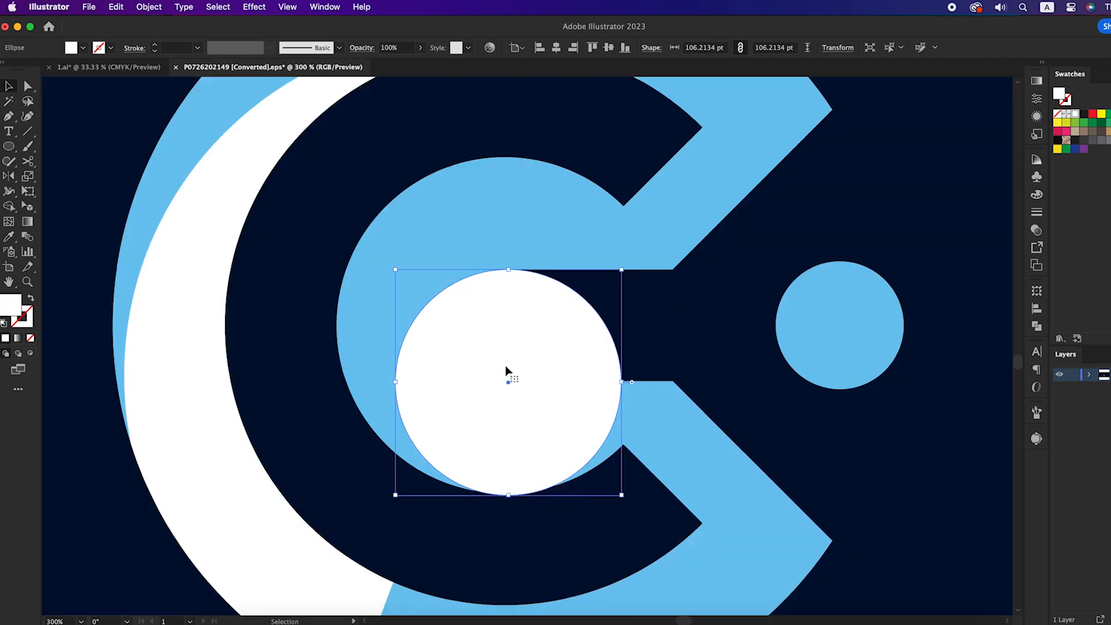
pyautogui.hotkey('shift', 'x')
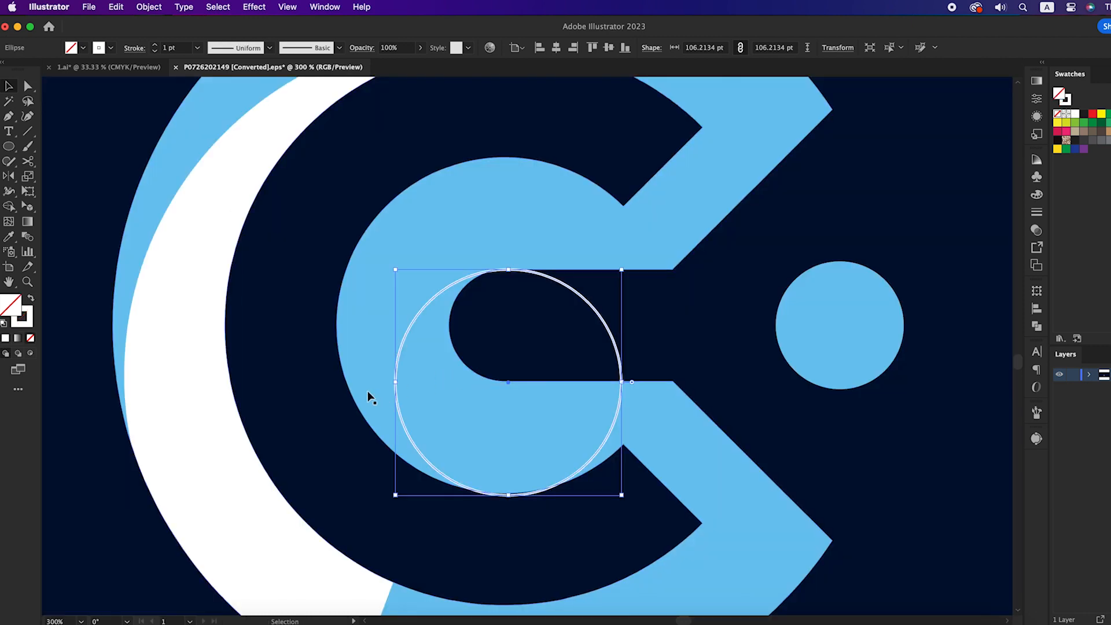
# Cut the white circle at its lowest and highest anchor points with the Scissors tool and delete its right half
pyautogui.moveTo(28, 161)
pyautogui.mouseDown()
pyautogui.moveTo(68, 185)
pyautogui.moveTo(74, 177)
pyautogui.mouseUp()
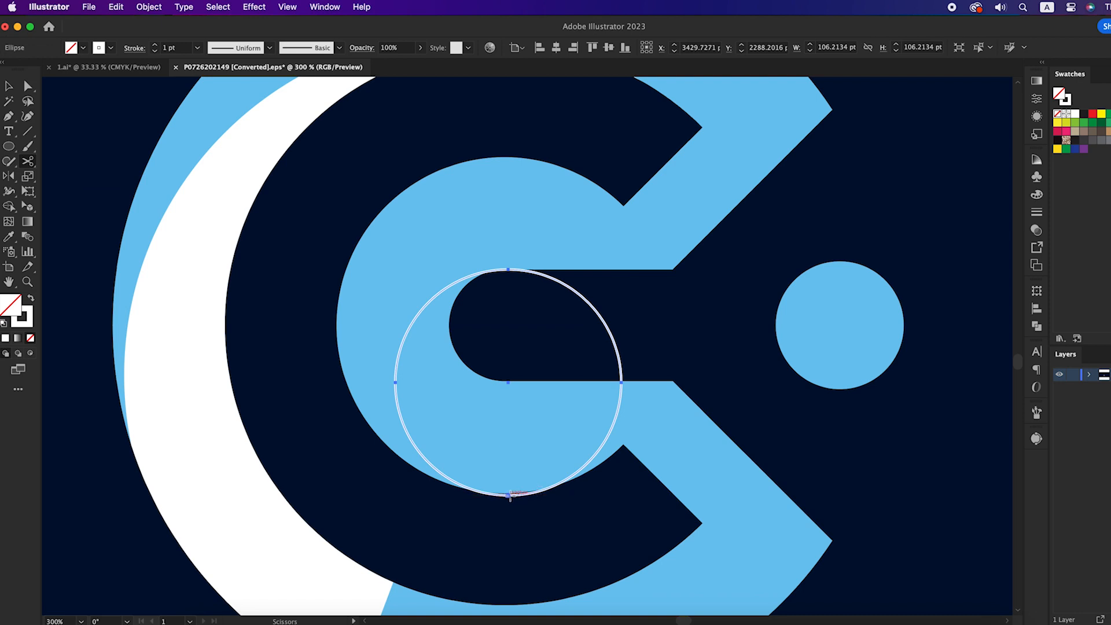
pyautogui.click(510, 495)
pyautogui.click(508, 270)
pyautogui.press('v')
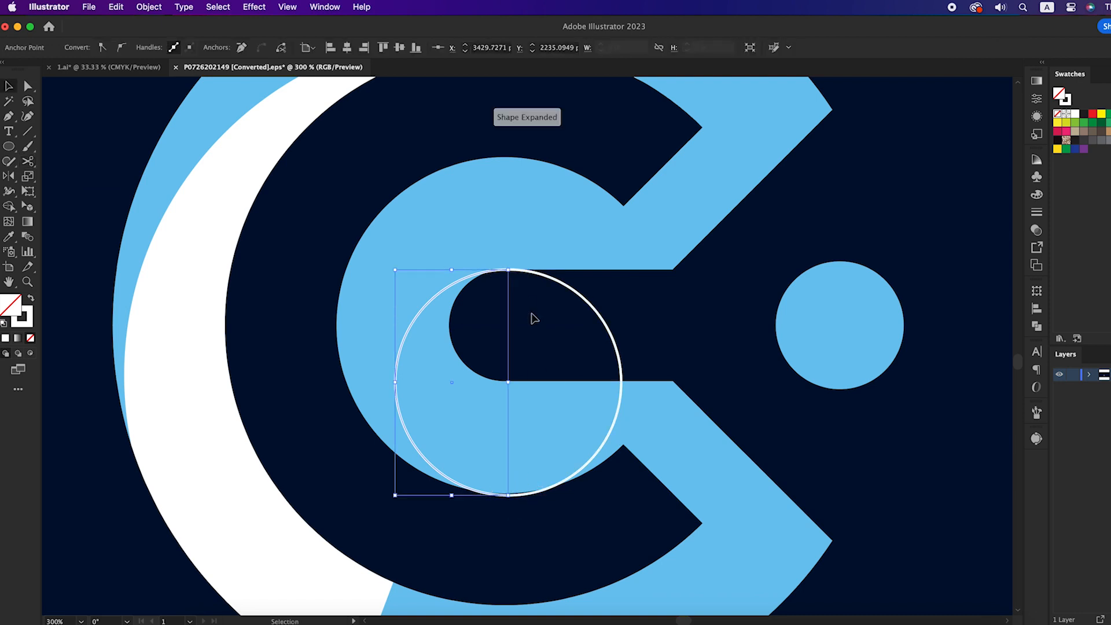
pyautogui.click(602, 315)
pyautogui.press('Delete')
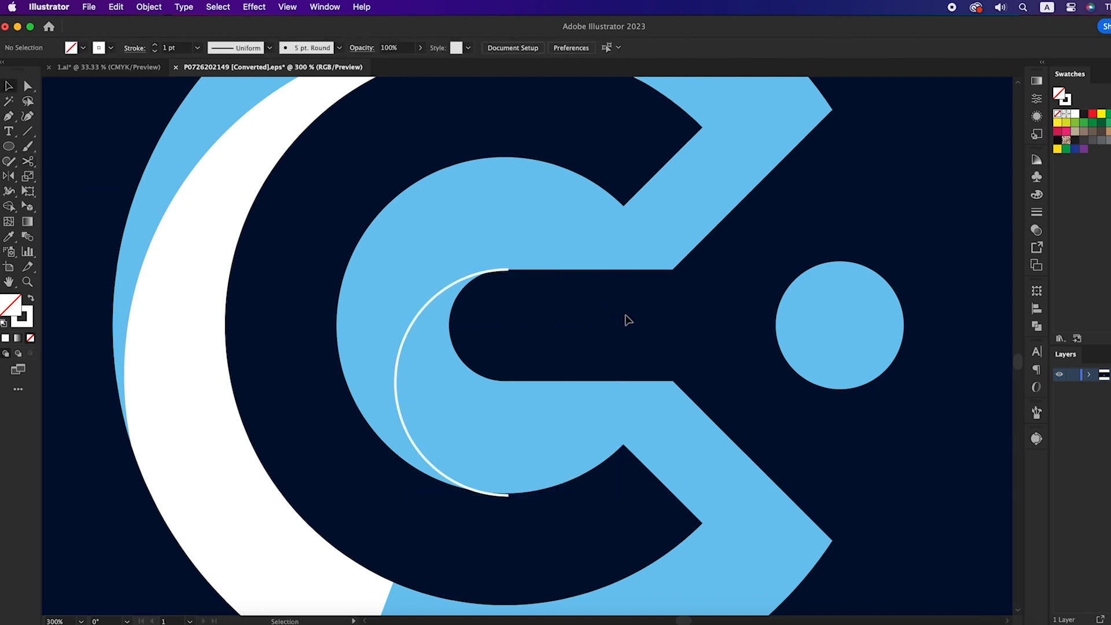
# Extend the remaining arc with the Pen tool into a closed shape over the inner ring's lower half and fill it white without a stroke
pyautogui.click(9, 116)
pyautogui.click(507, 496)
pyautogui.click(600, 542)
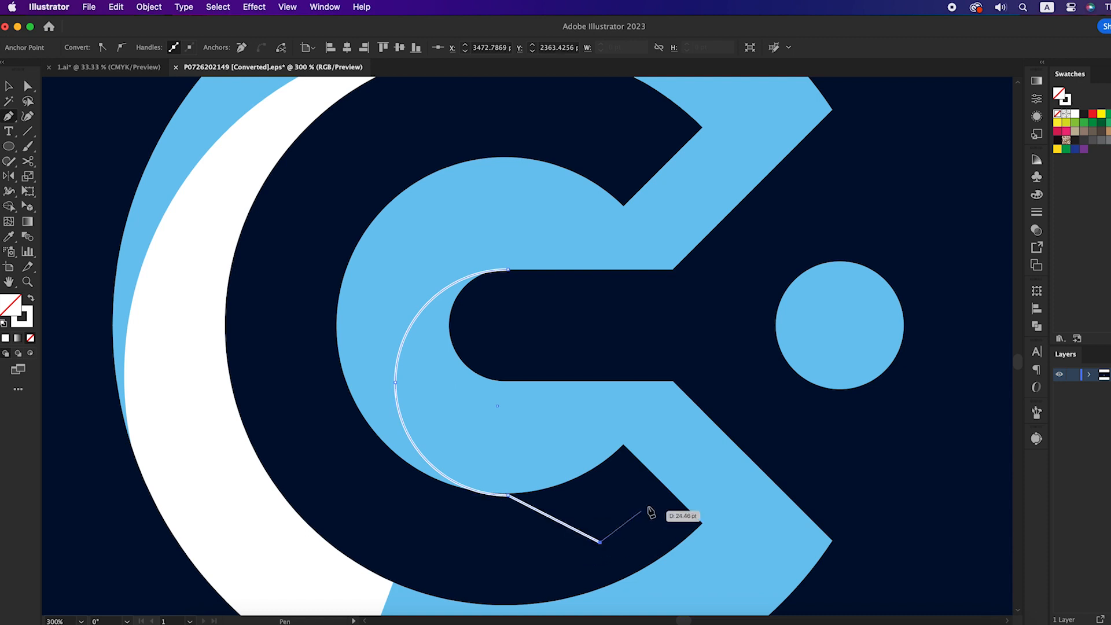
pyautogui.click(735, 418)
pyautogui.click(677, 345)
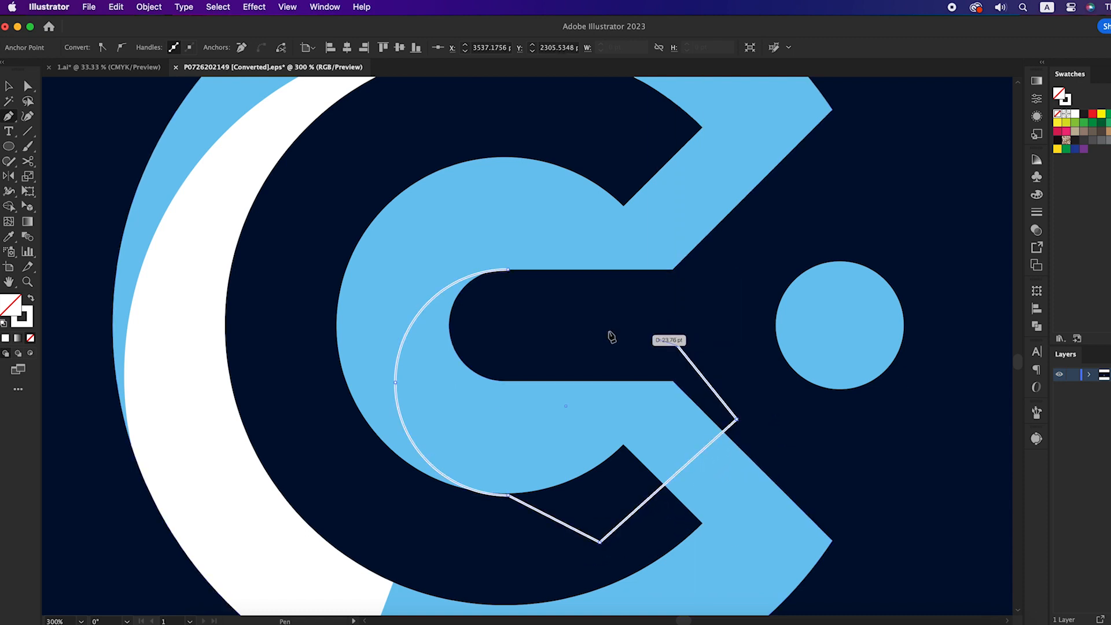
pyautogui.click(509, 270)
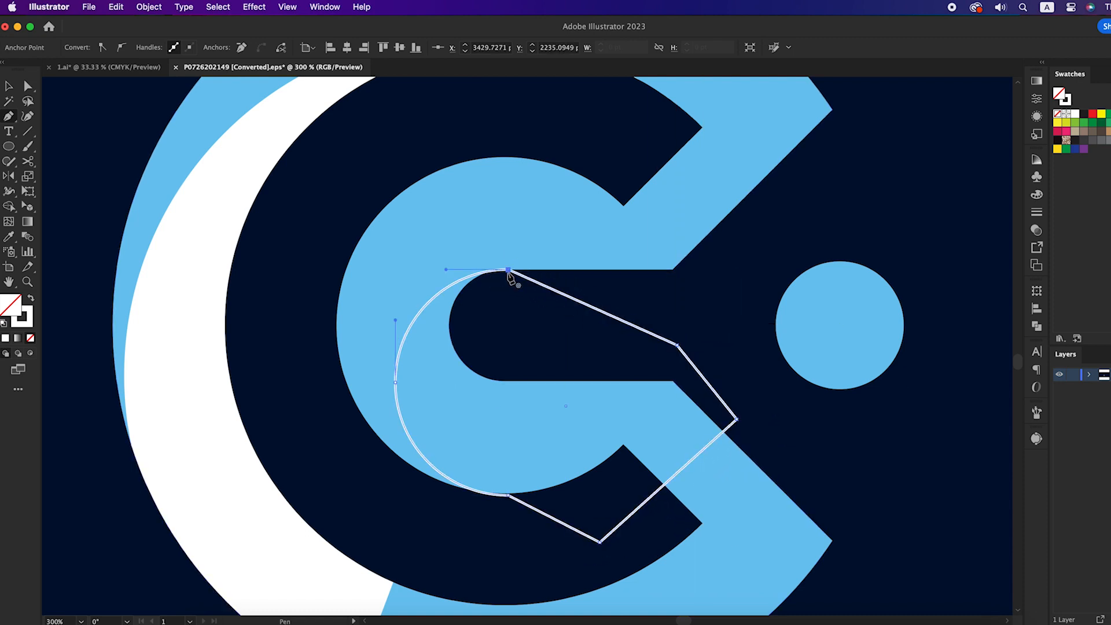
pyautogui.click(30, 299)
pyautogui.press('v')
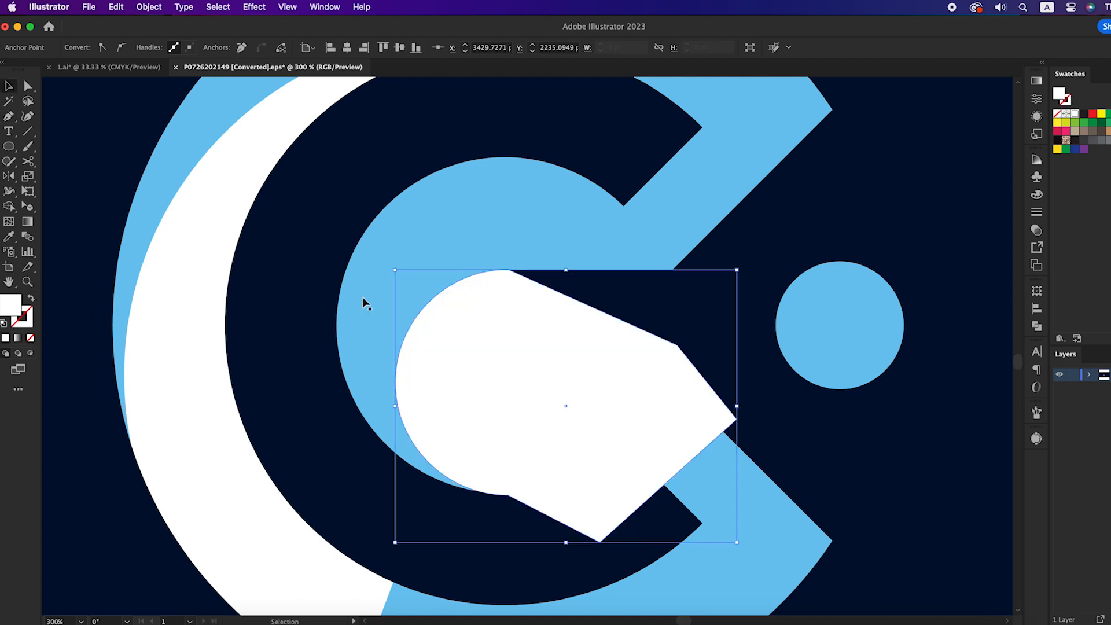
# Trim away the parts of the white shape outside the C's inner ring with Shape Builder, and deselect everything
pyautogui.moveTo(346, 218); pyautogui.dragTo(478, 377)
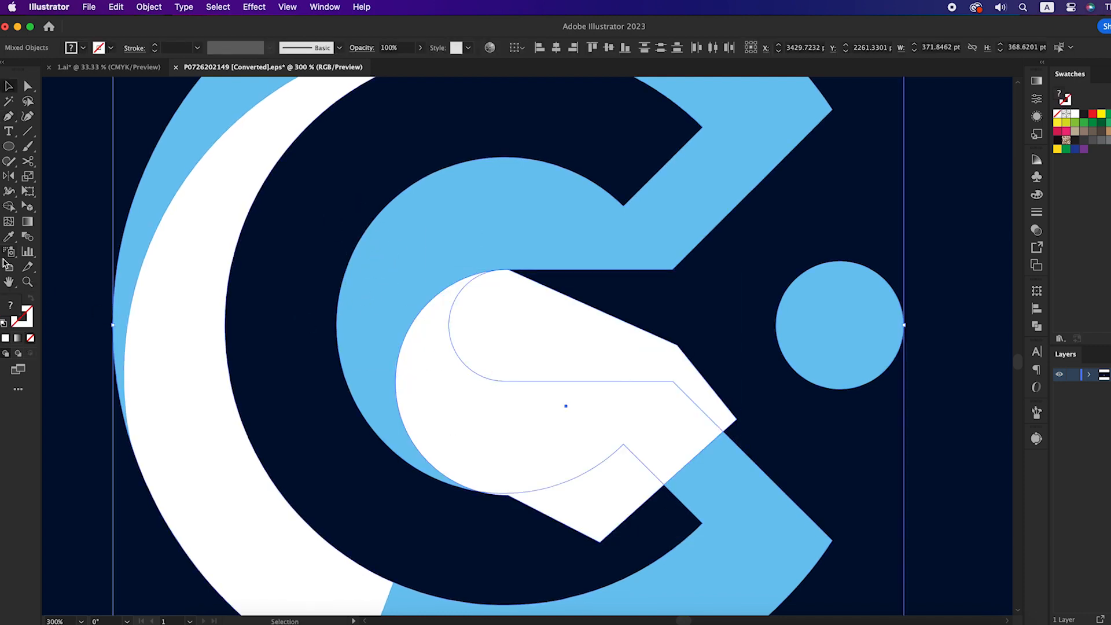
pyautogui.moveTo(8, 210); pyautogui.dragTo(57, 209)
pyautogui.keyDown('alt'); pyautogui.click(579, 508); pyautogui.keyUp('alt')
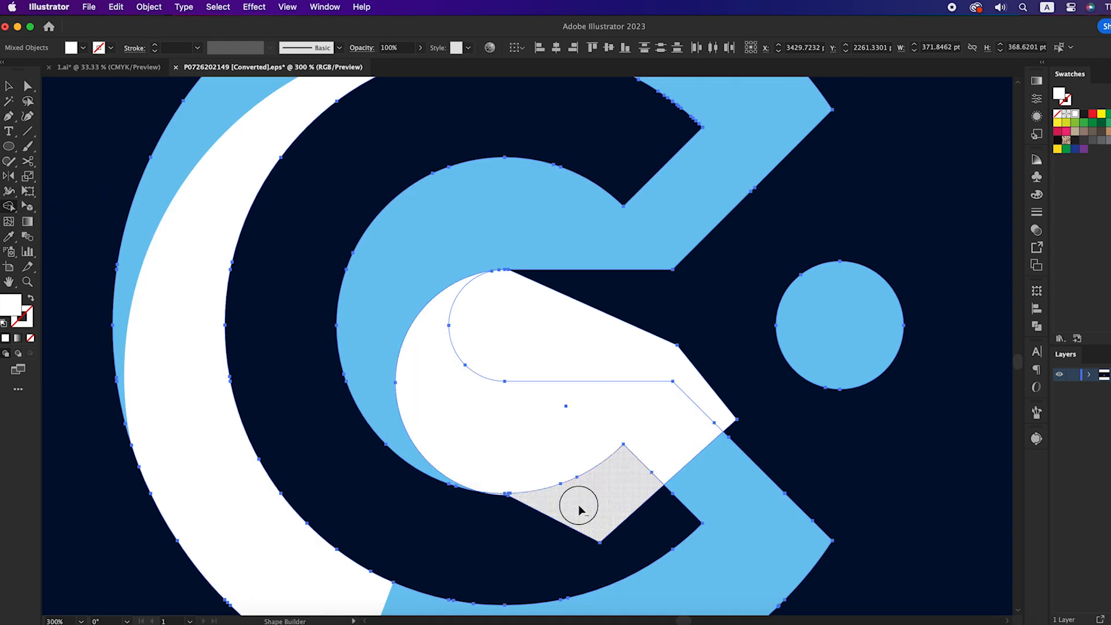
pyautogui.keyDown('alt'); pyautogui.click(565, 366); pyautogui.keyUp('alt')
pyautogui.scroll(-2, 565, 366)
pyautogui.scroll(-1, 565, 366)
pyautogui.press('v')
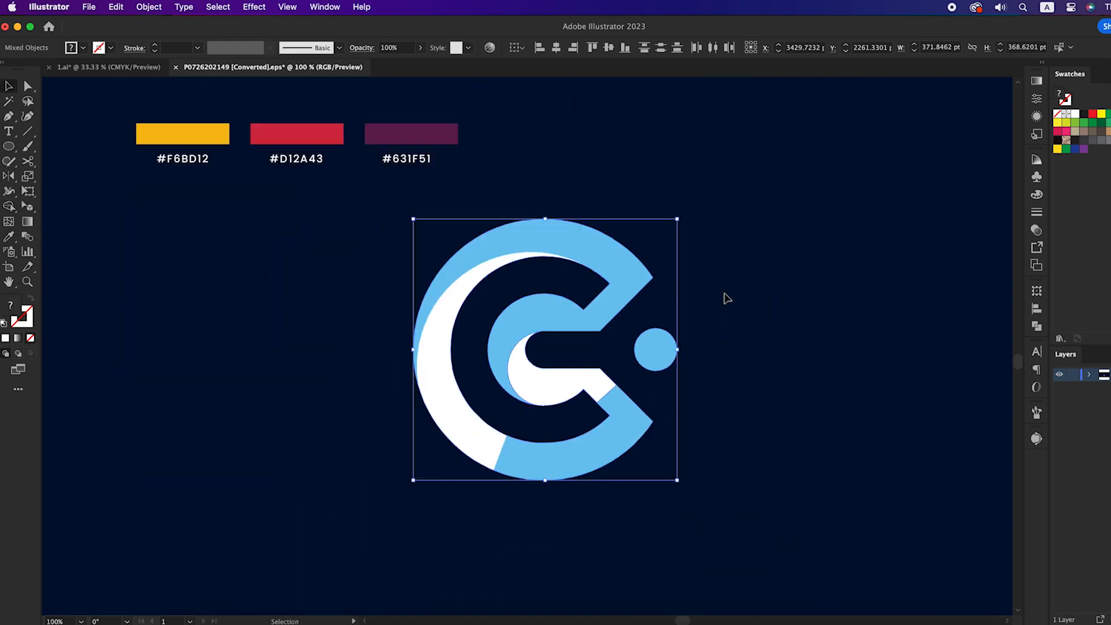
pyautogui.click(724, 295)
pyautogui.moveTo(711, 291); pyautogui.dragTo(704, 318)
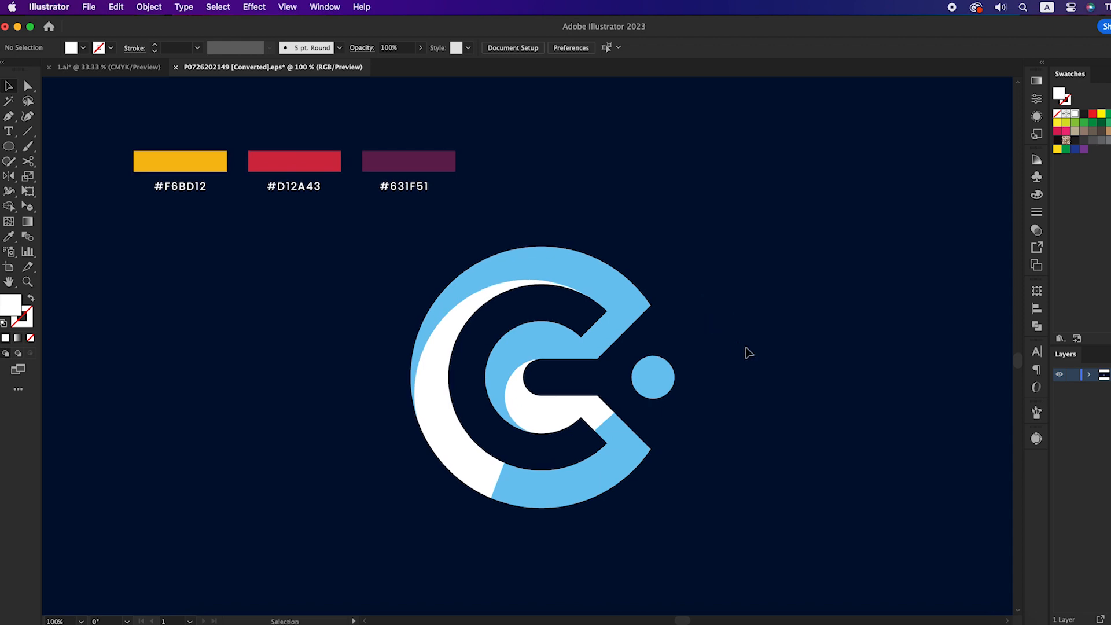
# Fill the blue logo group with a linear gradient and add a middle colour stop at about 50%
pyautogui.moveTo(635, 342); pyautogui.dragTo(972, 229)
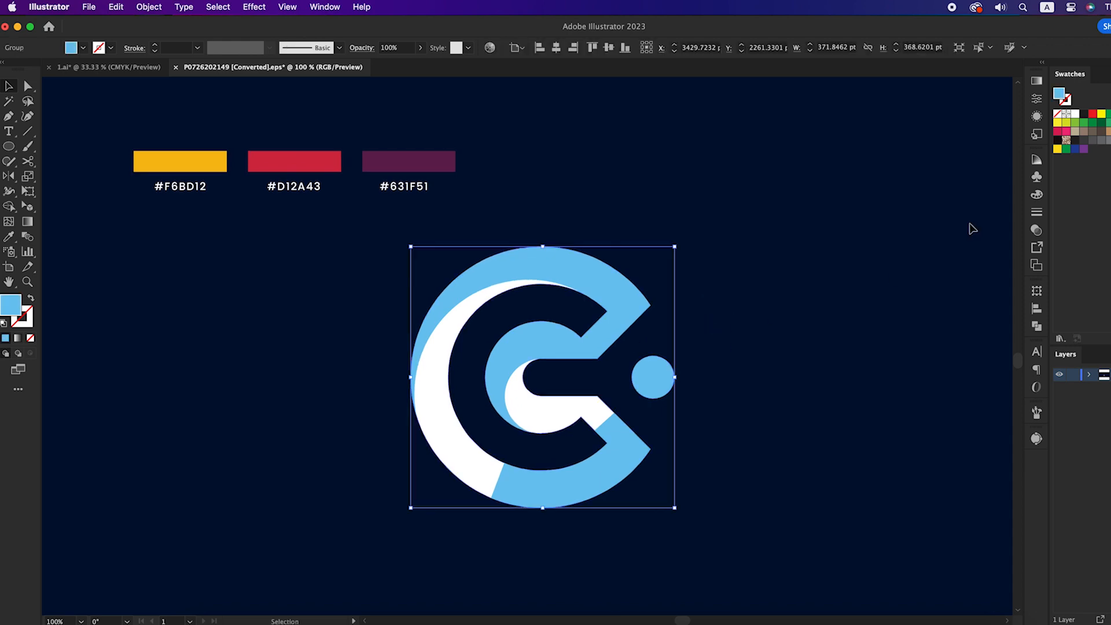
pyautogui.click(1036, 82)
pyautogui.click(940, 167)
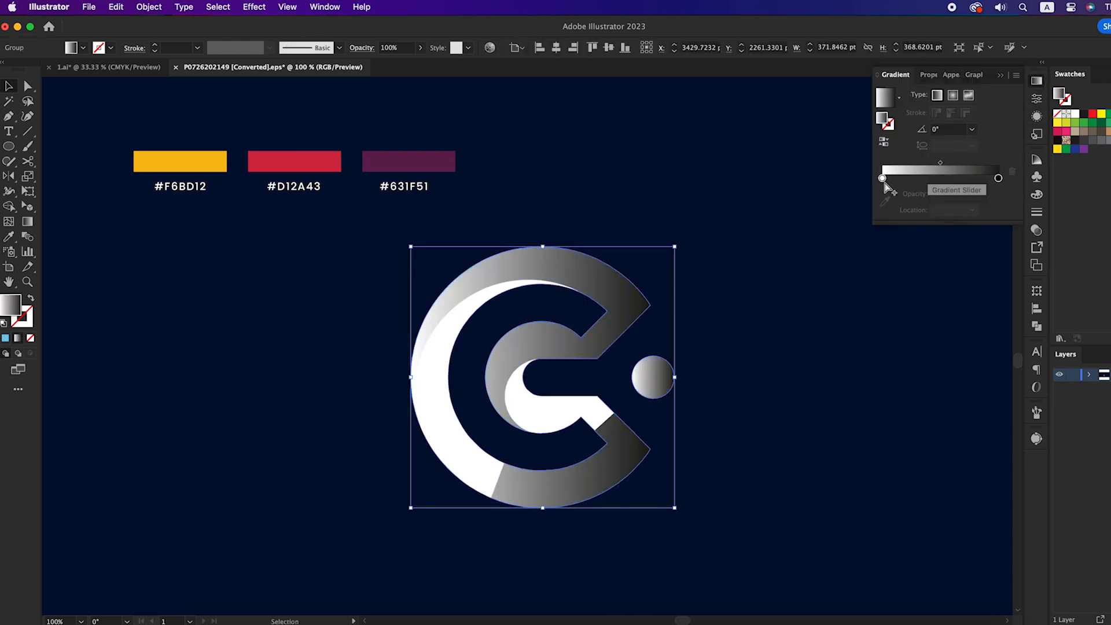
pyautogui.click(941, 181)
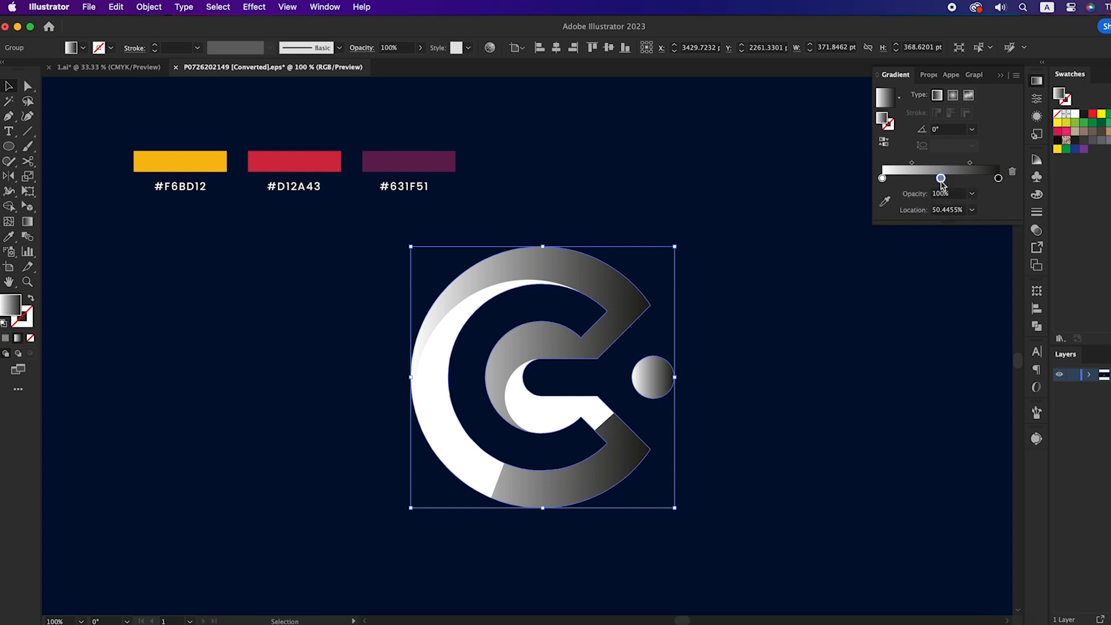
# Colour the gradient's first stop with the palette's yellow #F6BD12 and its middle stop with the red #D12A43
pyautogui.doubleClick(882, 179)
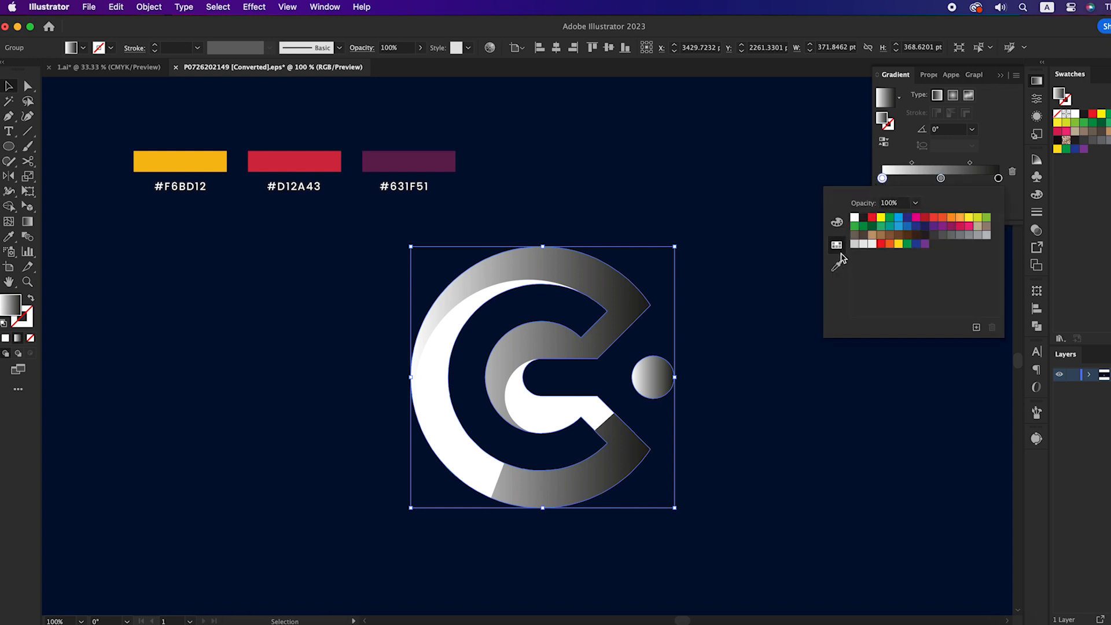
pyautogui.click(836, 264)
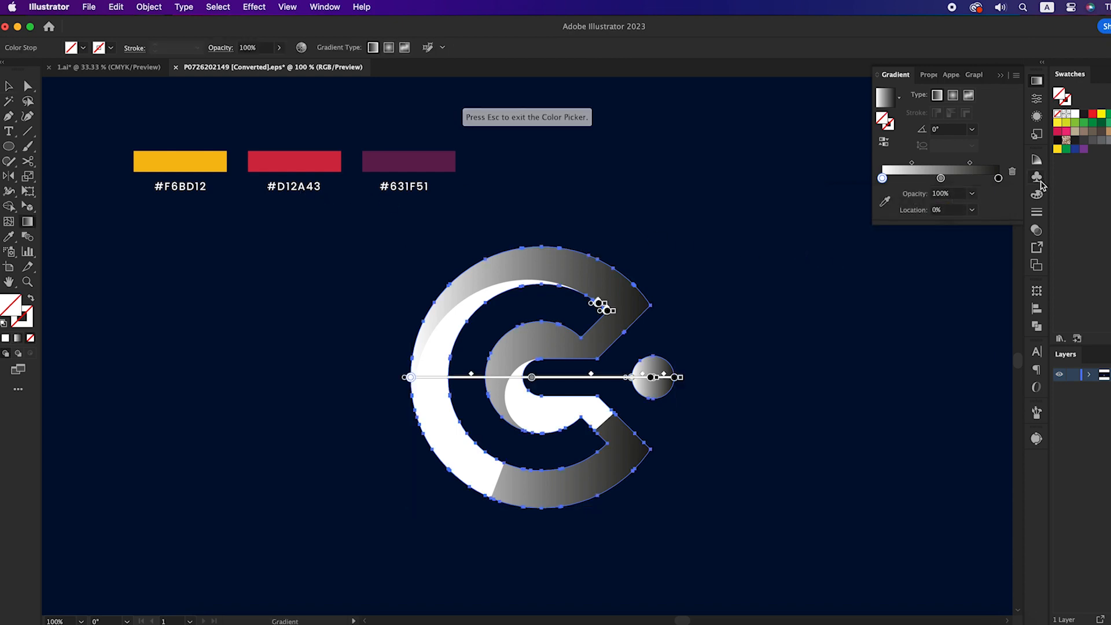
pyautogui.click(215, 163)
pyautogui.press('Escape')
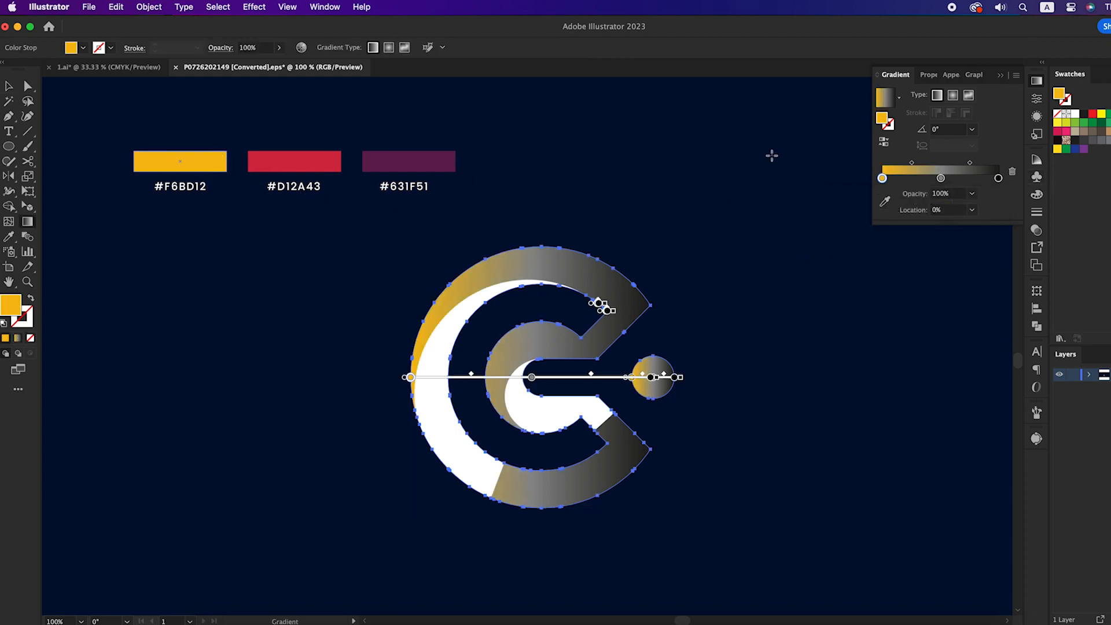
pyautogui.doubleClick(940, 178)
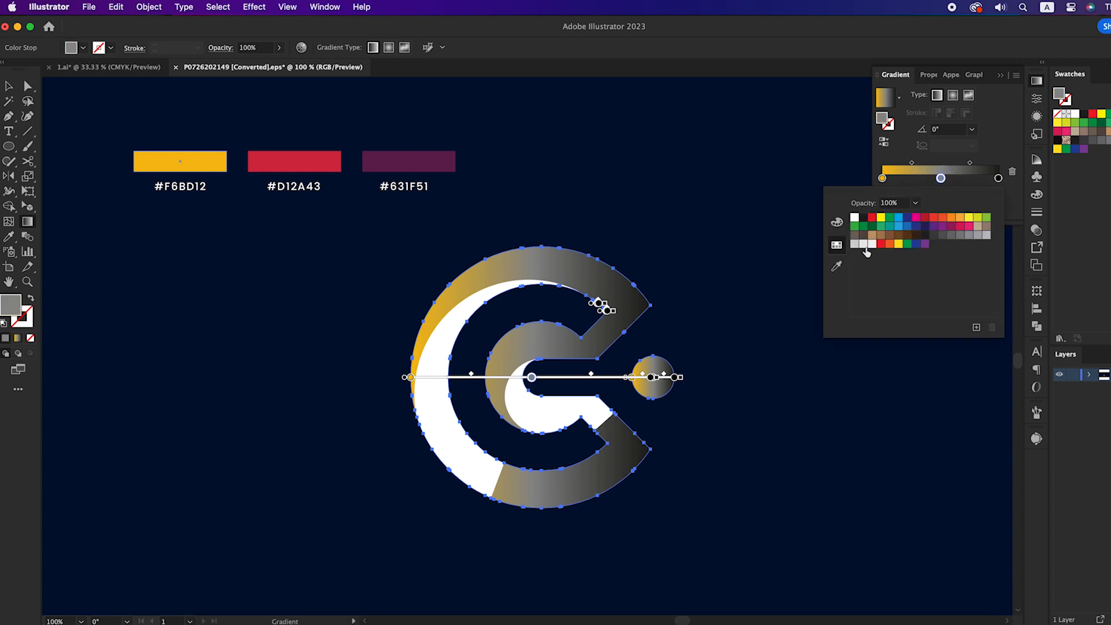
pyautogui.click(836, 266)
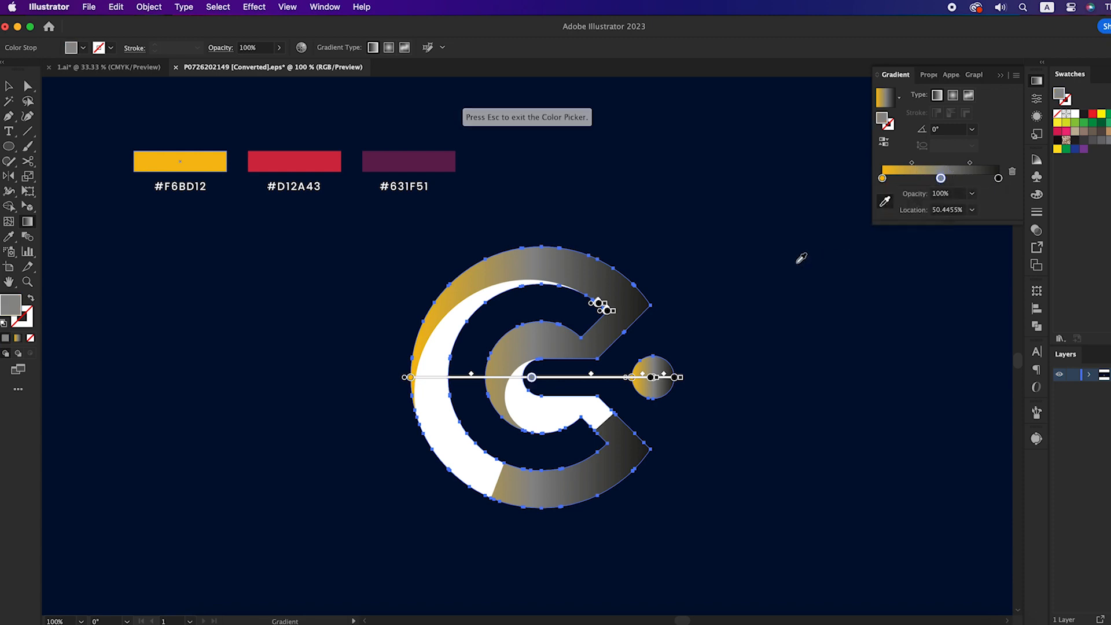
pyautogui.click(328, 157)
pyautogui.press('Escape')
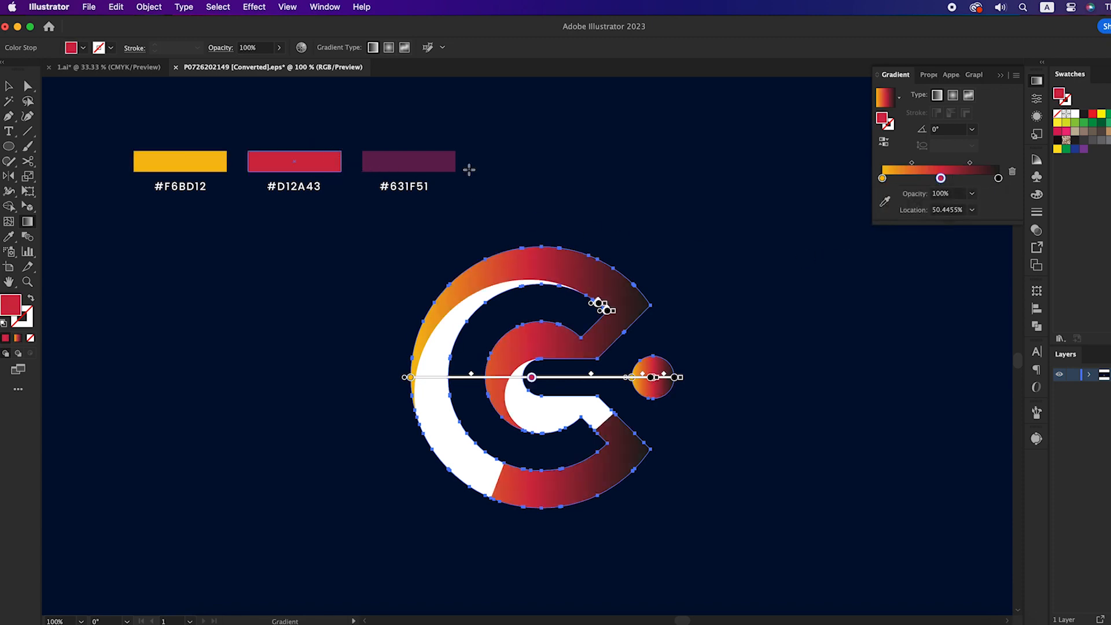
# Colour the gradient's last stop with the palette's purple #631F51
pyautogui.doubleClick(998, 179)
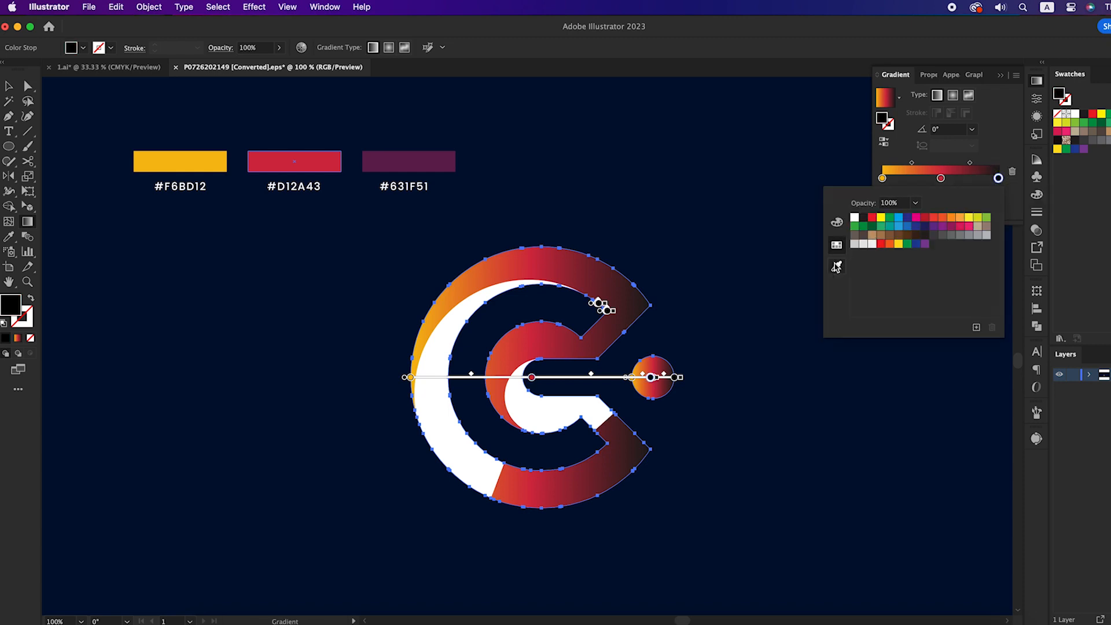
pyautogui.click(836, 267)
pyautogui.click(434, 164)
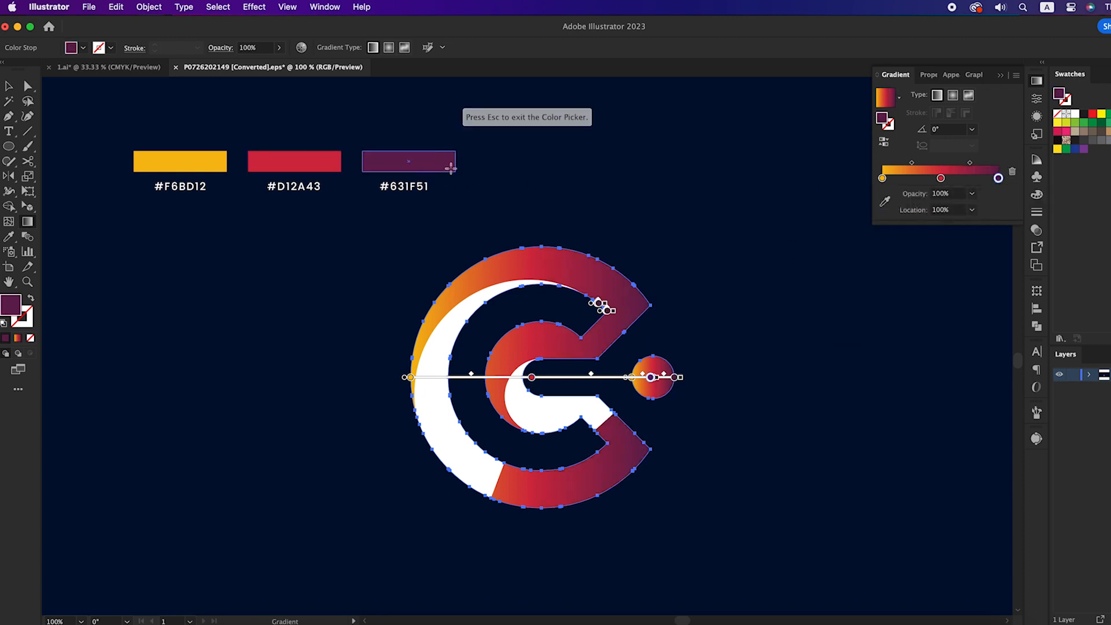
pyautogui.press('Escape')
pyautogui.press('v')
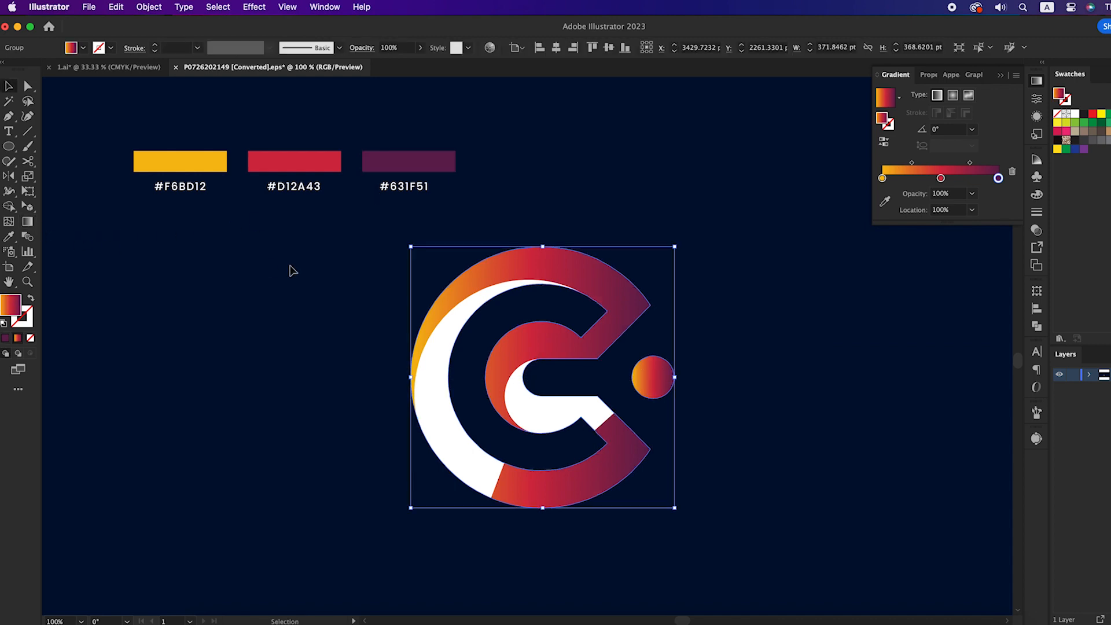
# Redirect the logo's gradient diagonally from upper left to lower right at about -50°, and deselect the logo
pyautogui.press('g')
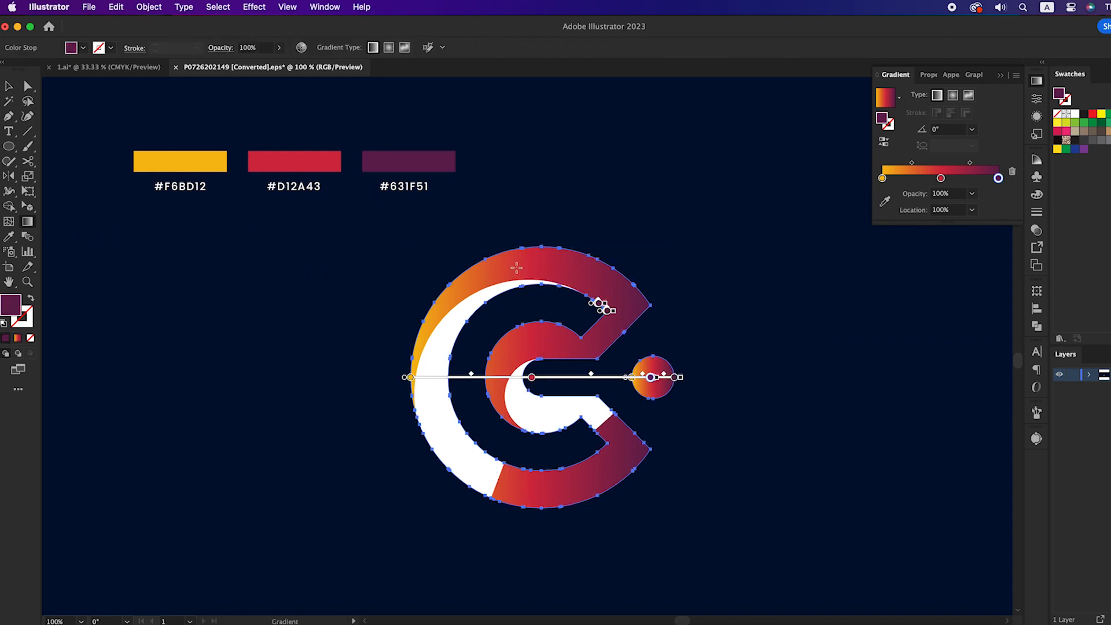
pyautogui.moveTo(471, 244); pyautogui.dragTo(659, 469)
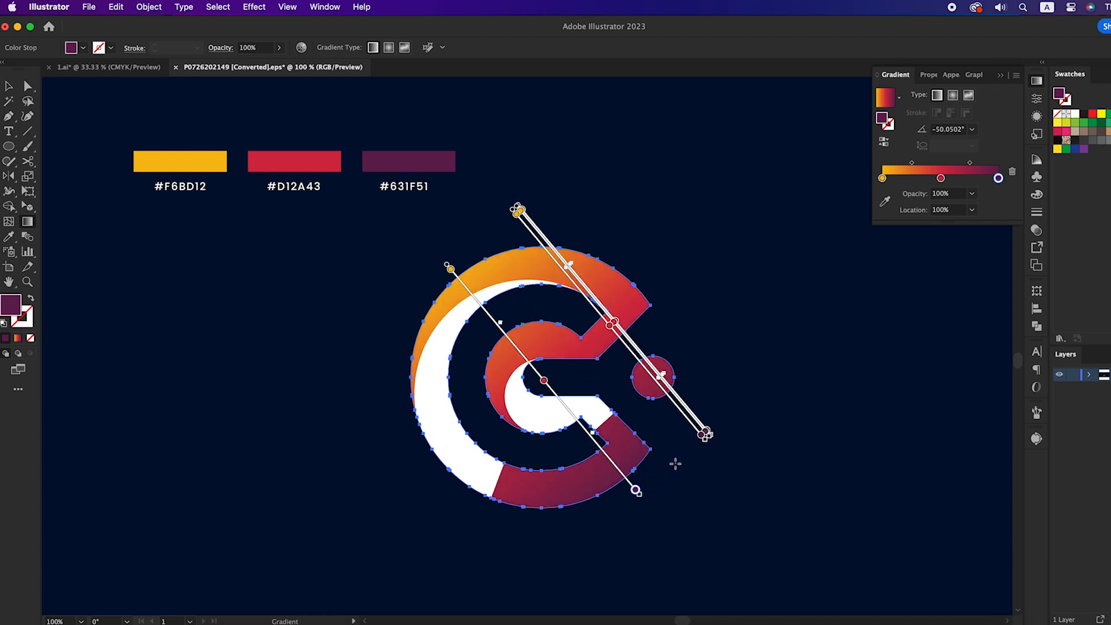
pyautogui.press('v')
pyautogui.click(717, 455)
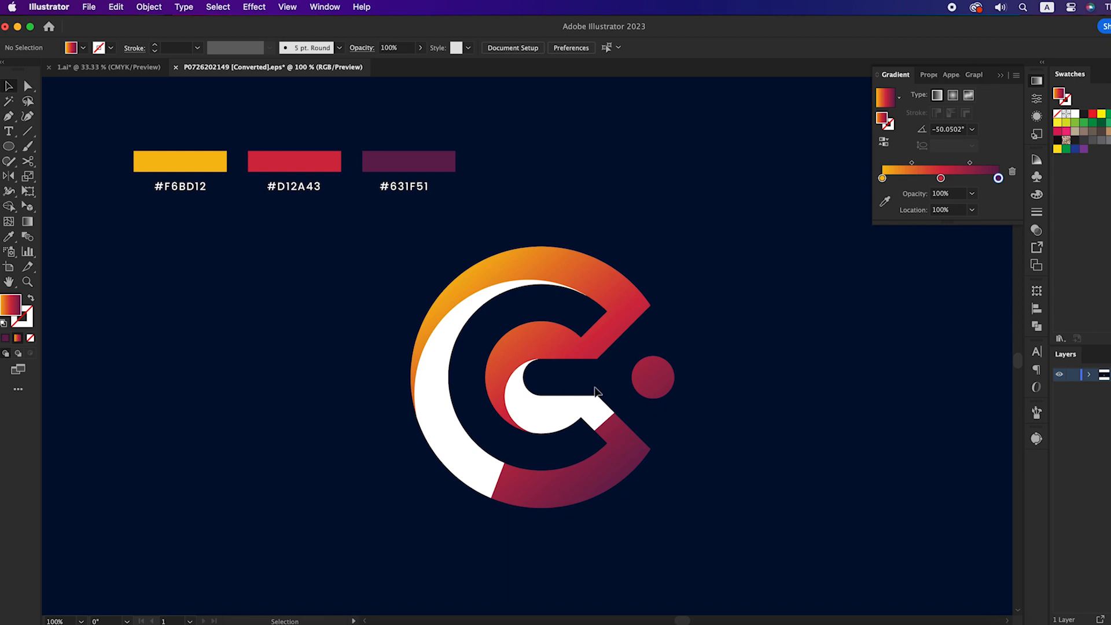
# Fill the white crescent on the outer ring with a linear gradient and set its first stop to a dark violet swatch
pyautogui.click(444, 377)
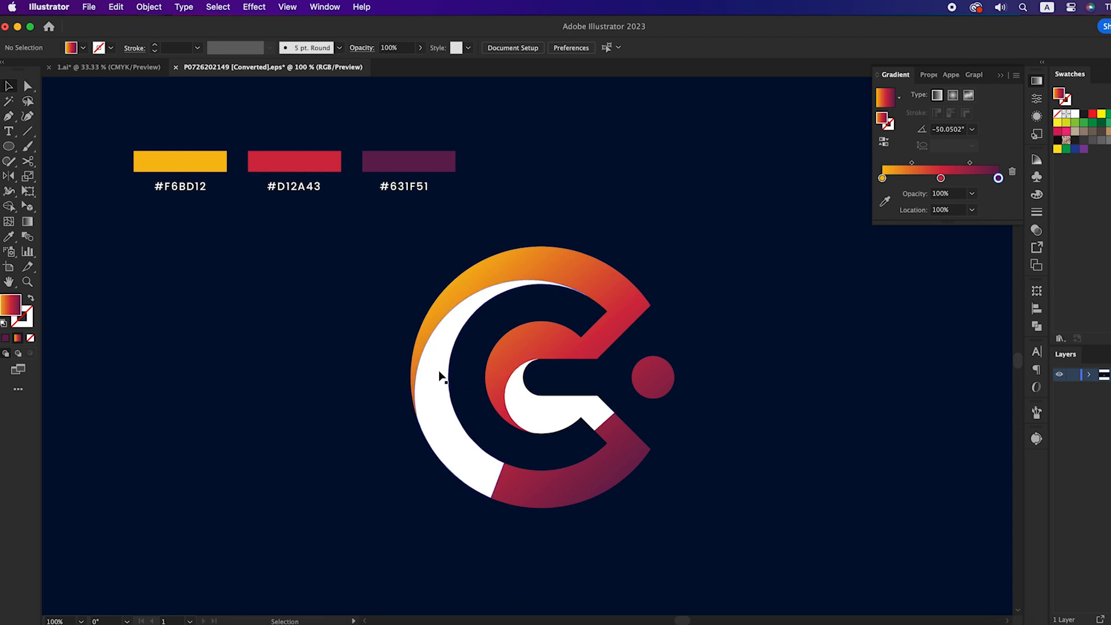
pyautogui.click(919, 172)
pyautogui.moveTo(942, 195); pyautogui.dragTo(942, 216)
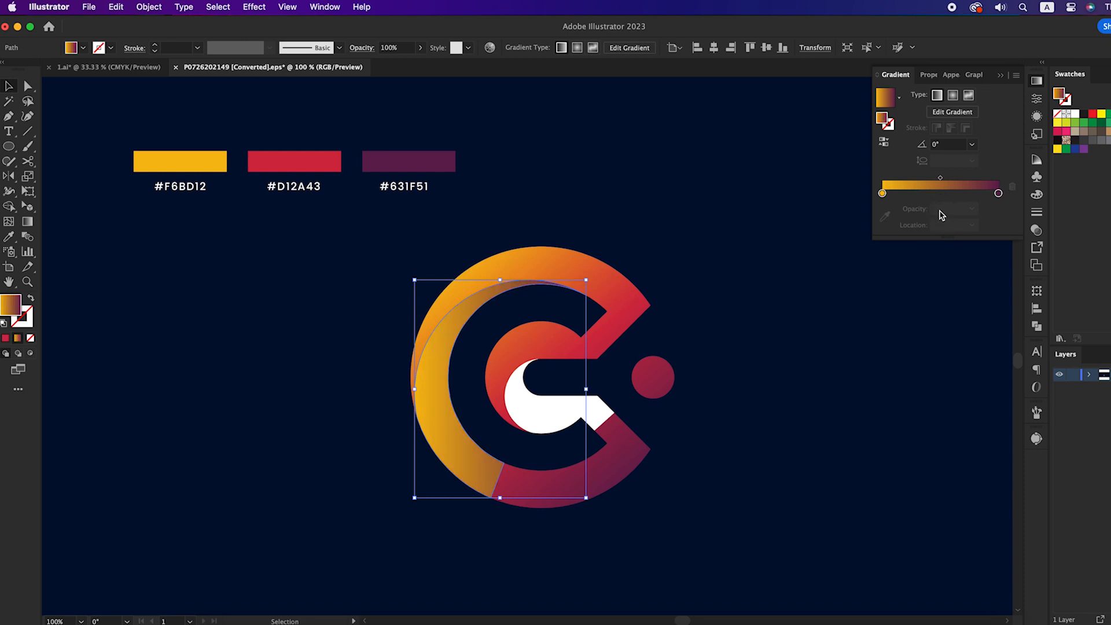
pyautogui.doubleClick(882, 193)
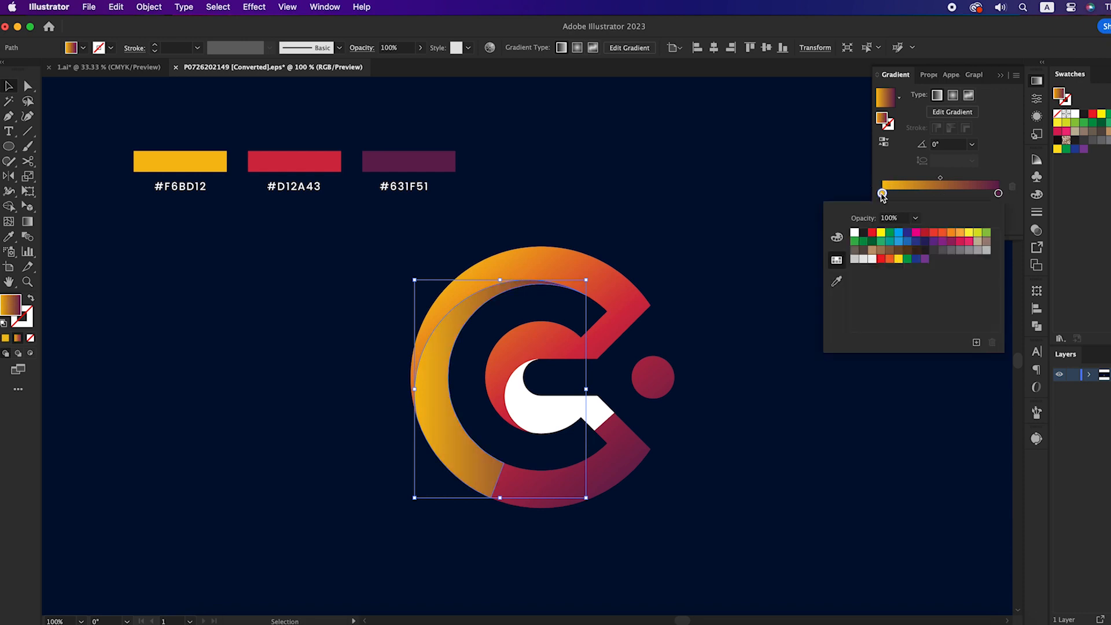
pyautogui.click(924, 242)
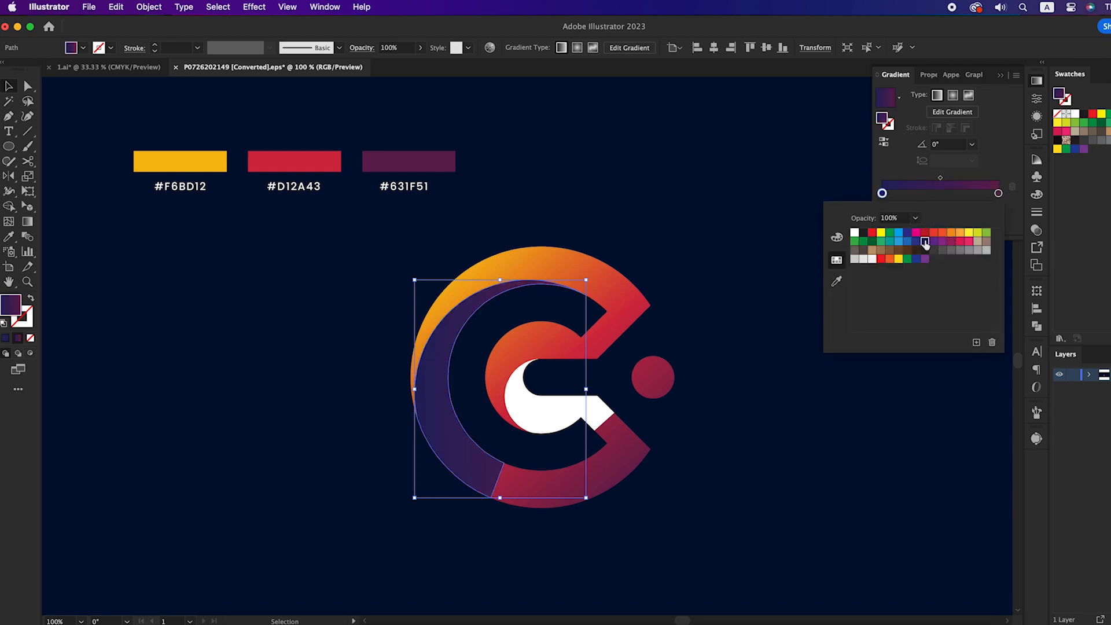
# Set the opacity of the crescent gradient's last stop to 0%
pyautogui.doubleClick(998, 194)
pyautogui.click(901, 218)
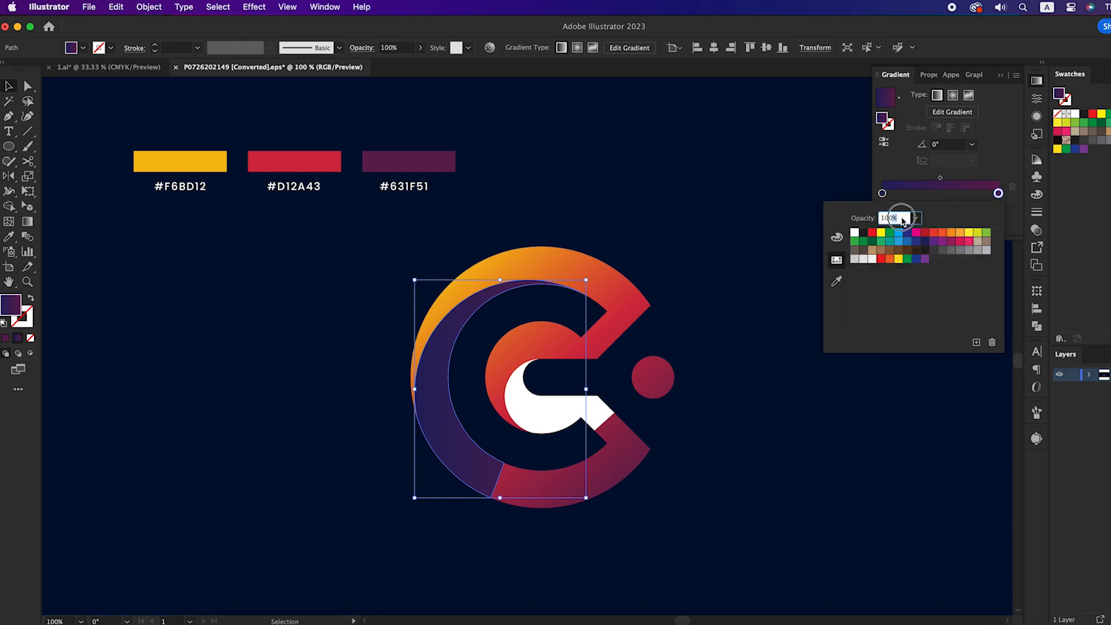
pyautogui.write('0')
pyautogui.press('Return')
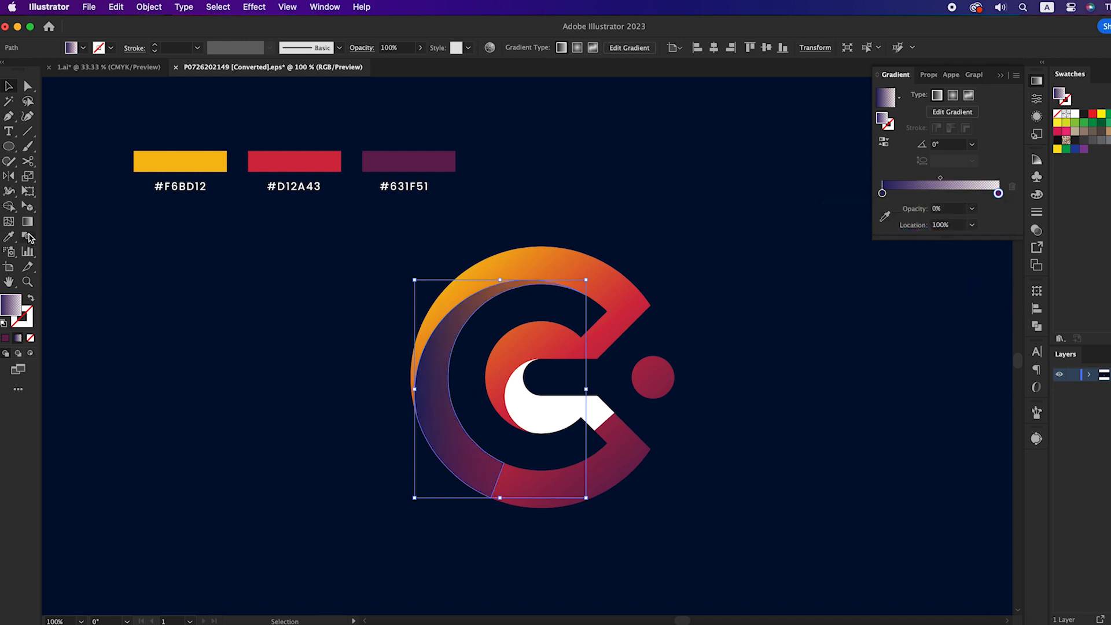
# Redirect the crescent's gradient diagonally at about -54° so that it fades from its upper left towards its lower end
pyautogui.click(27, 221)
pyautogui.moveTo(383, 317); pyautogui.dragTo(449, 408)
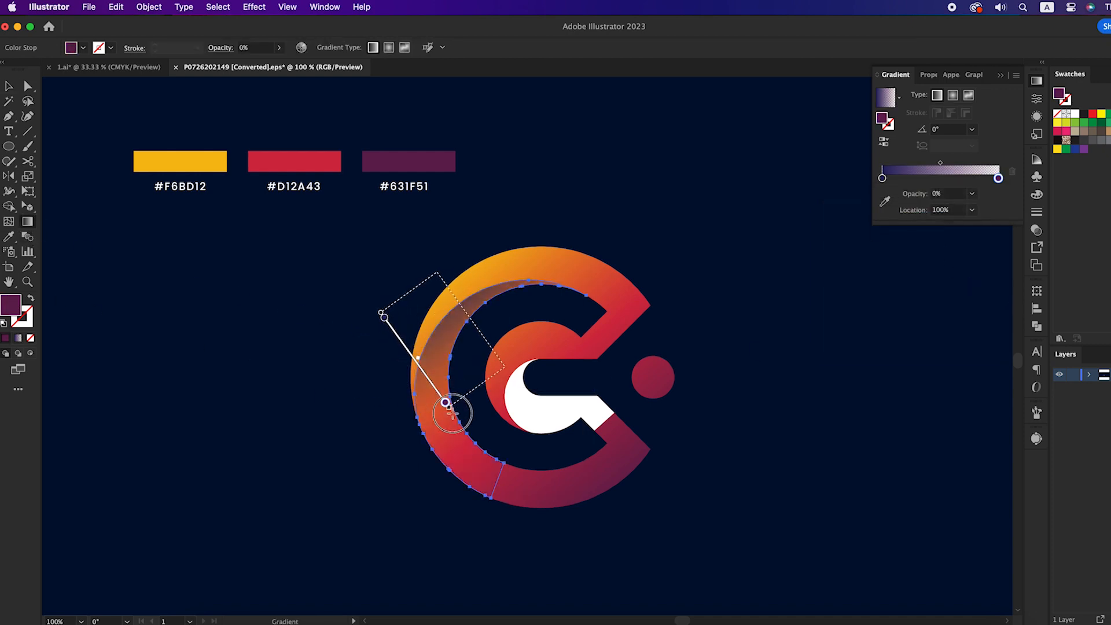
pyautogui.moveTo(440, 277); pyautogui.dragTo(523, 391)
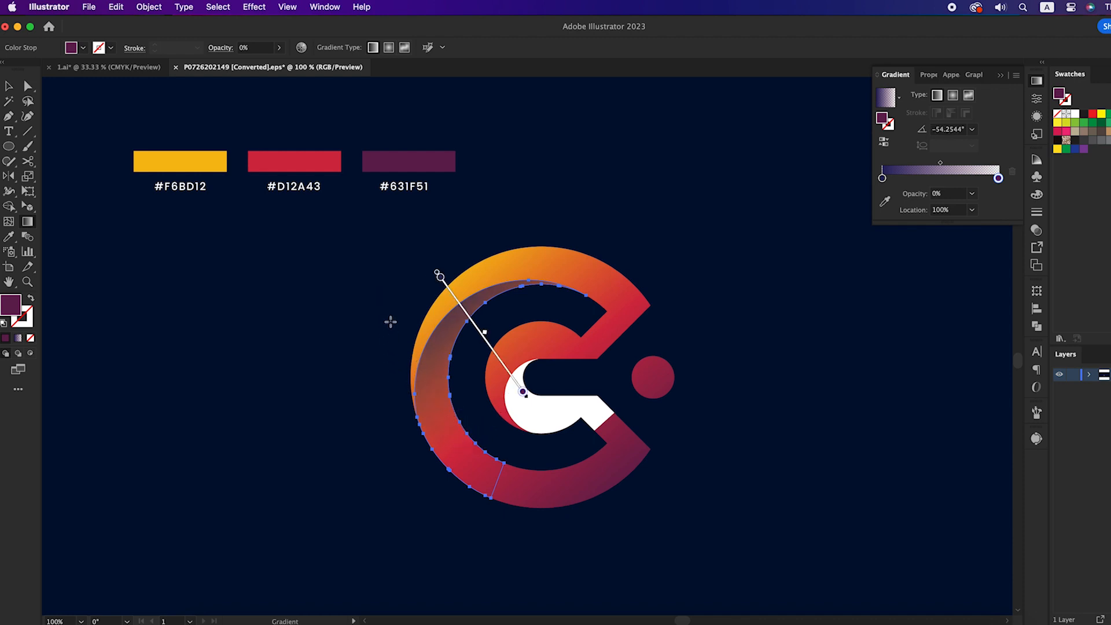
pyautogui.moveTo(391, 322); pyautogui.dragTo(486, 453)
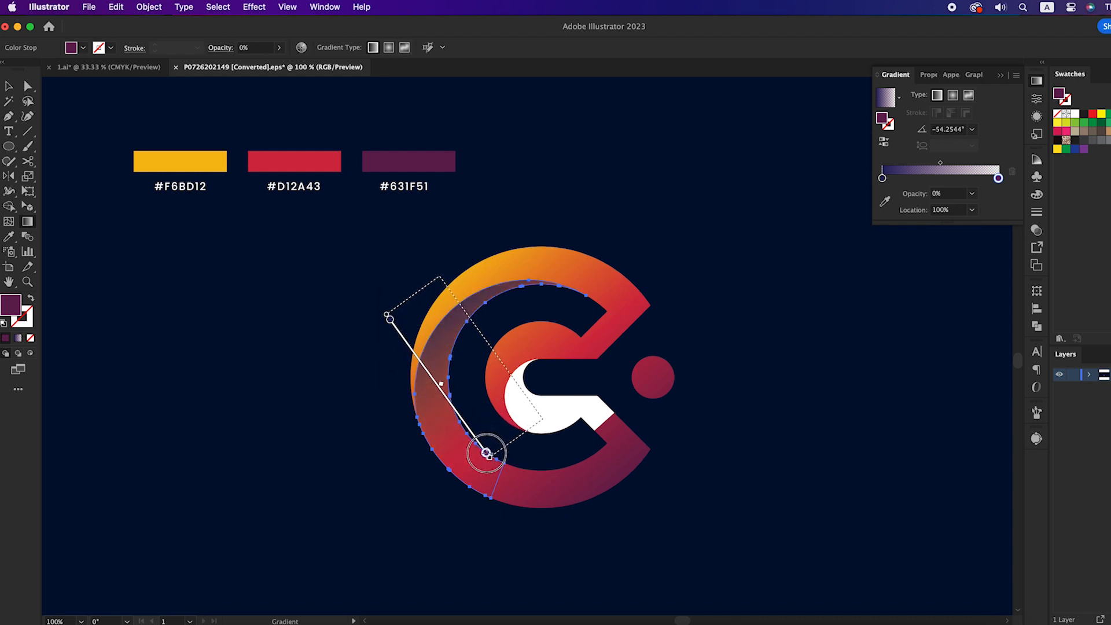
# Redraw the outer crescent's gradient closer to the logo's centre at about -54° and set the crescent's blending mode to Multiply
pyautogui.moveTo(442, 280); pyautogui.dragTo(540, 415)
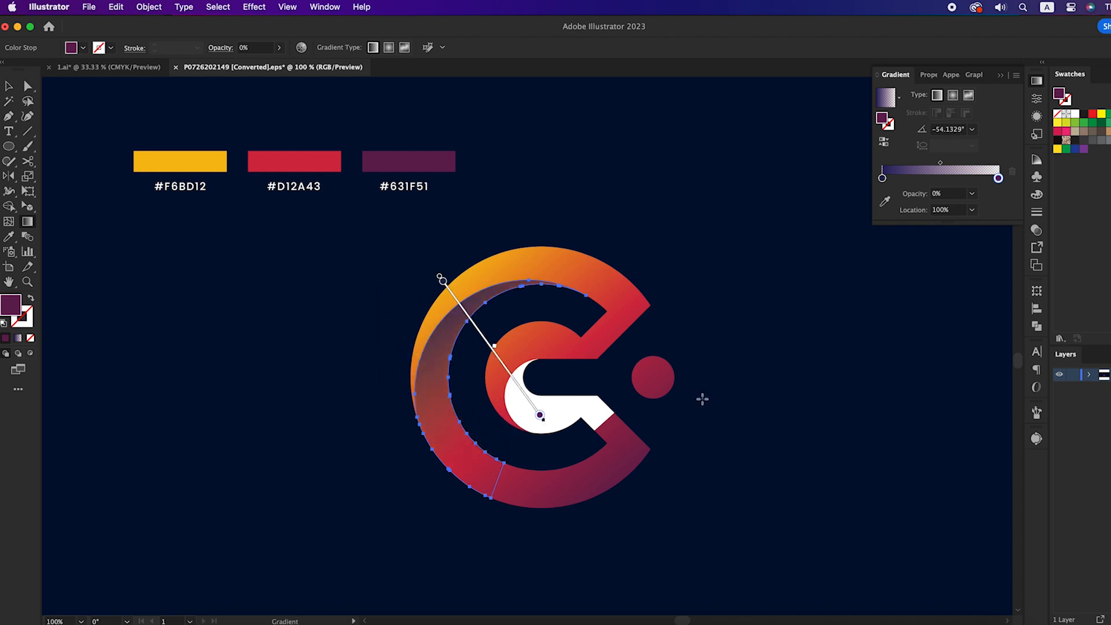
pyautogui.click(1036, 231)
pyautogui.press('v')
pyautogui.click(915, 174)
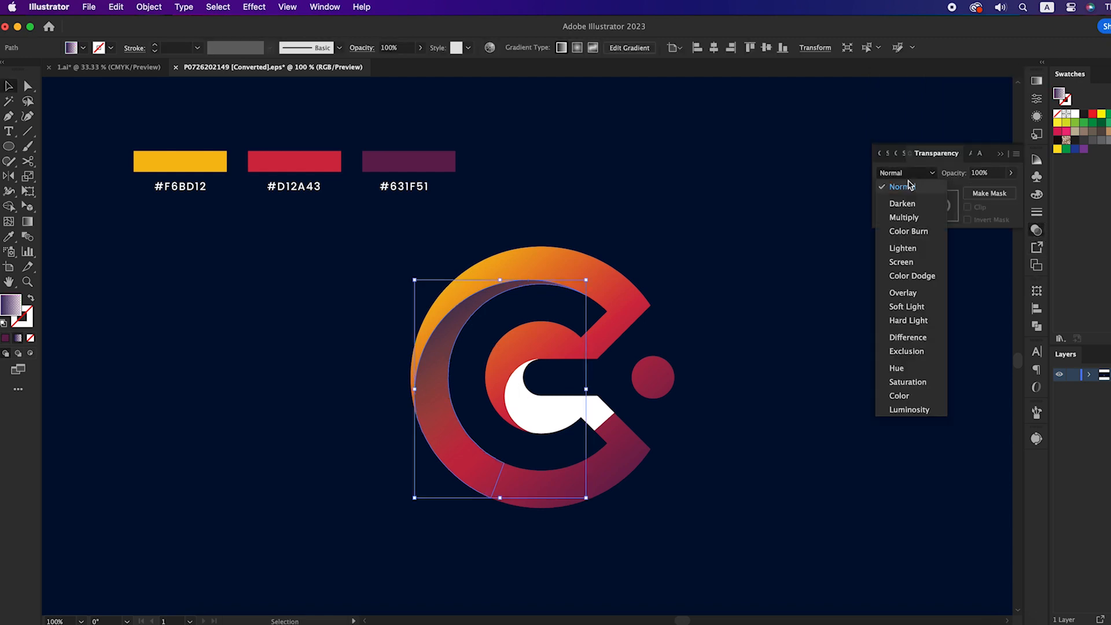
pyautogui.click(902, 216)
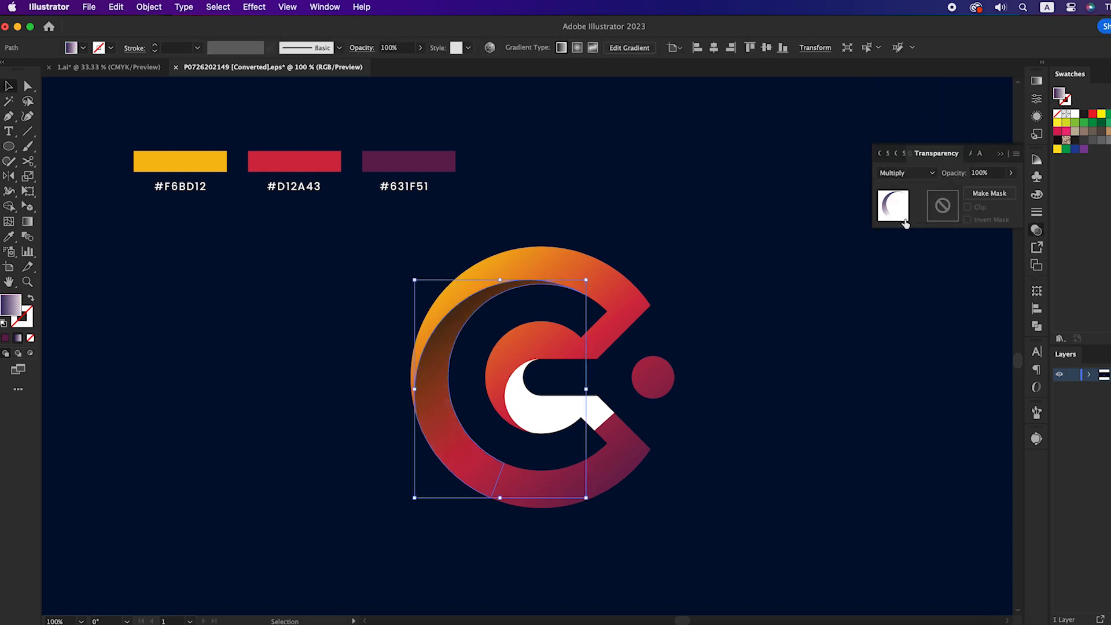
# Lower the outer crescent's opacity to 80%, reduce it further to 70%, and deselect it
pyautogui.click(390, 49)
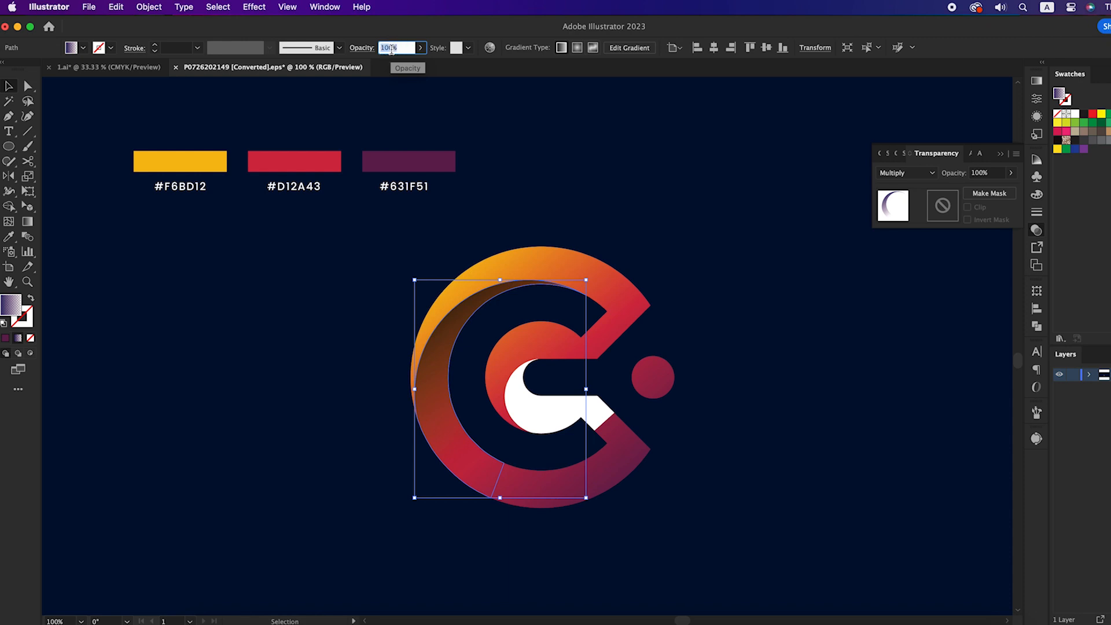
pyautogui.write('80')
pyautogui.press('Return')
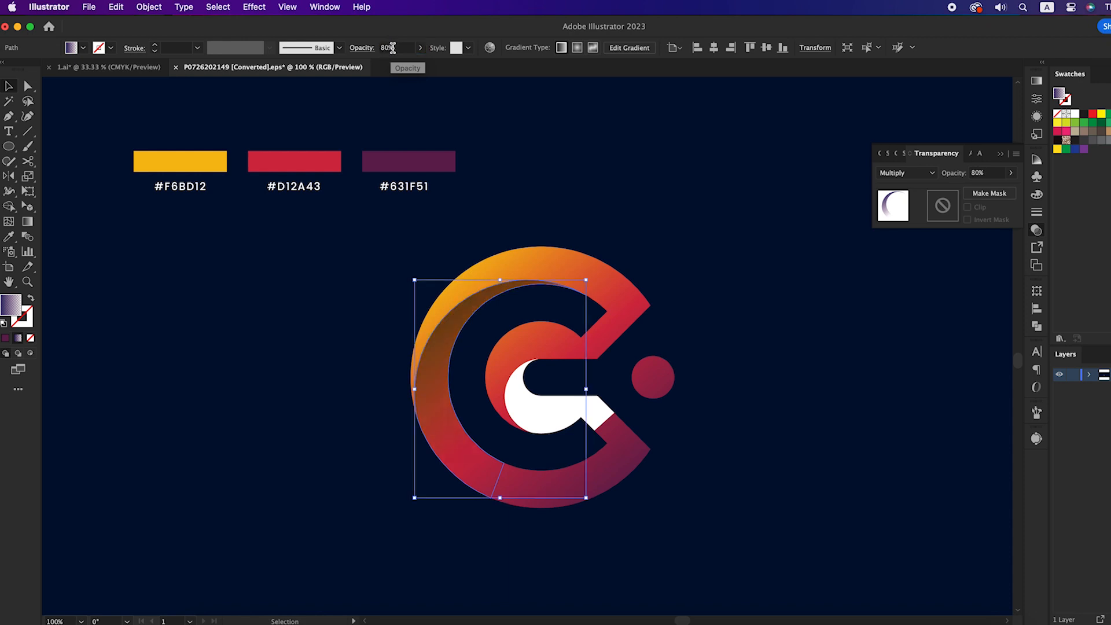
pyautogui.write('70')
pyautogui.press('Return')
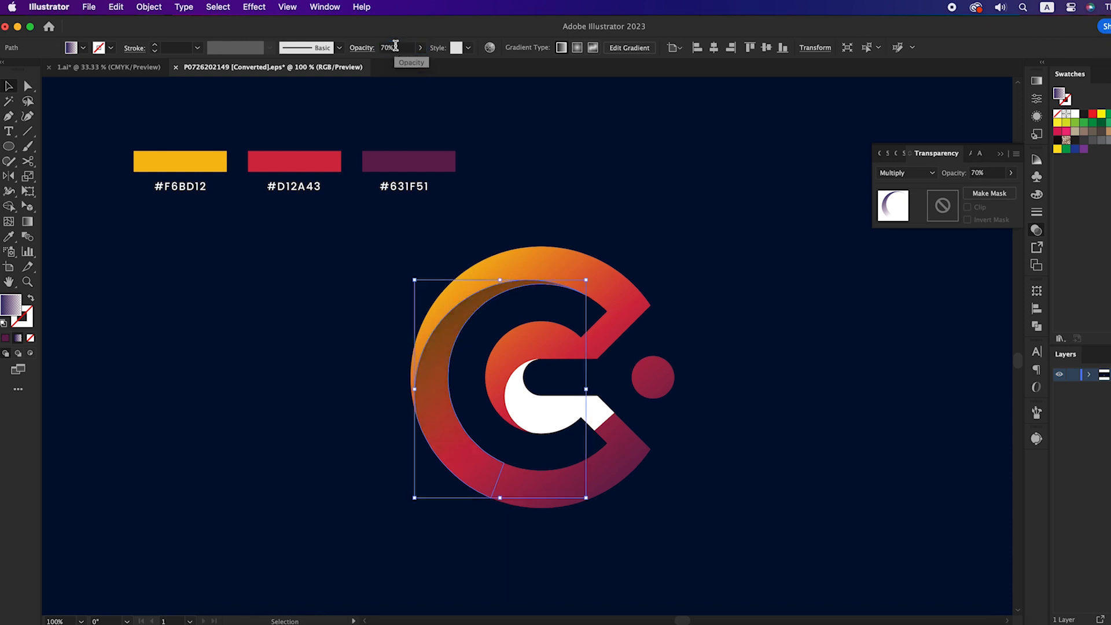
pyautogui.click(683, 182)
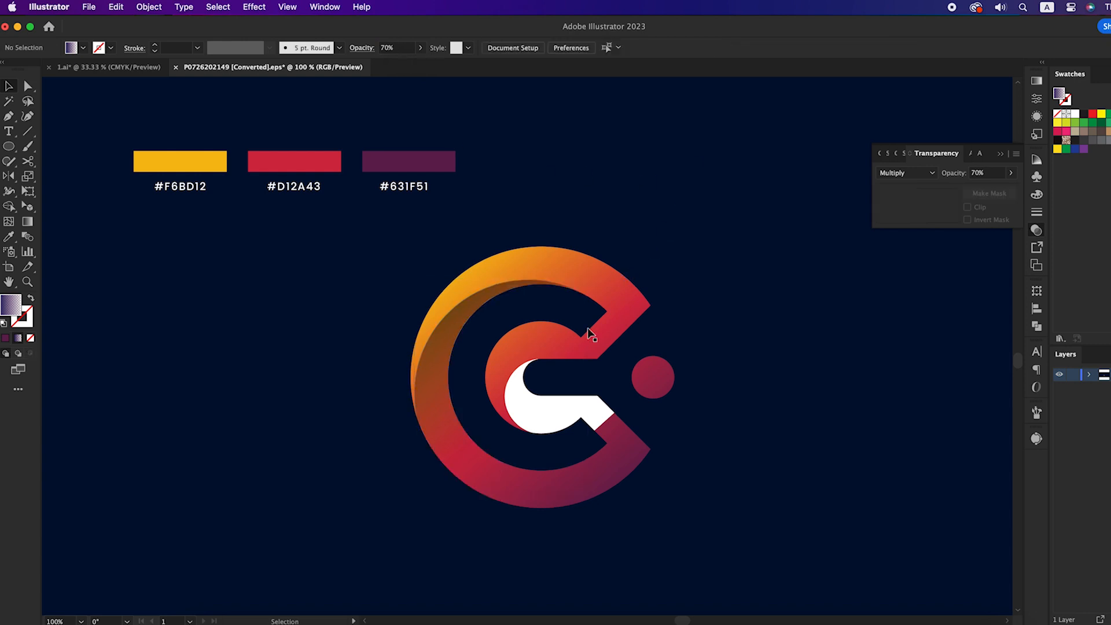
# Copy the outer crescent's gradient and transparency onto the white shape of the inner ring with the Eyedropper
pyautogui.click(555, 405)
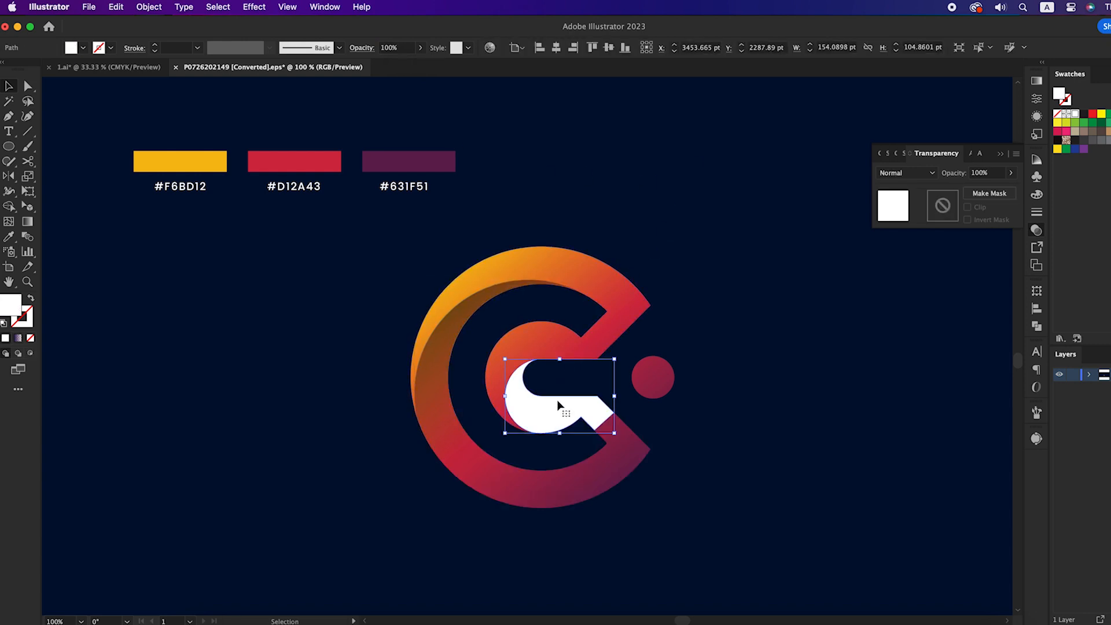
pyautogui.press('i')
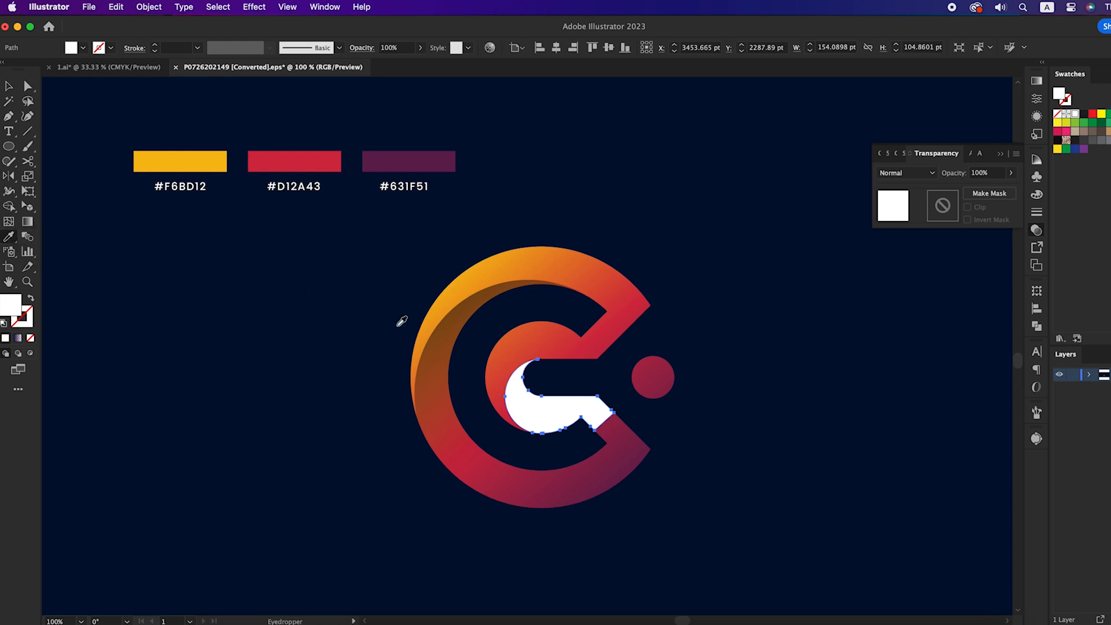
pyautogui.click(440, 360)
pyautogui.press('v')
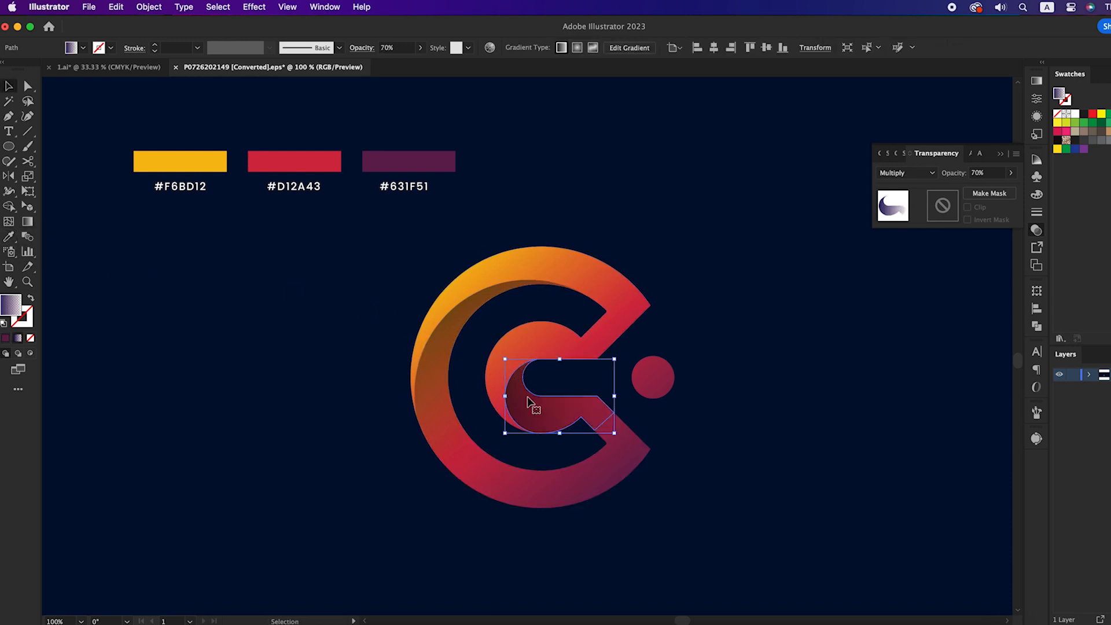
# Redirect the inner shadow's gradient diagonally from its upper left to lower right and deselect it
pyautogui.press('g')
pyautogui.moveTo(486, 360); pyautogui.dragTo(573, 421)
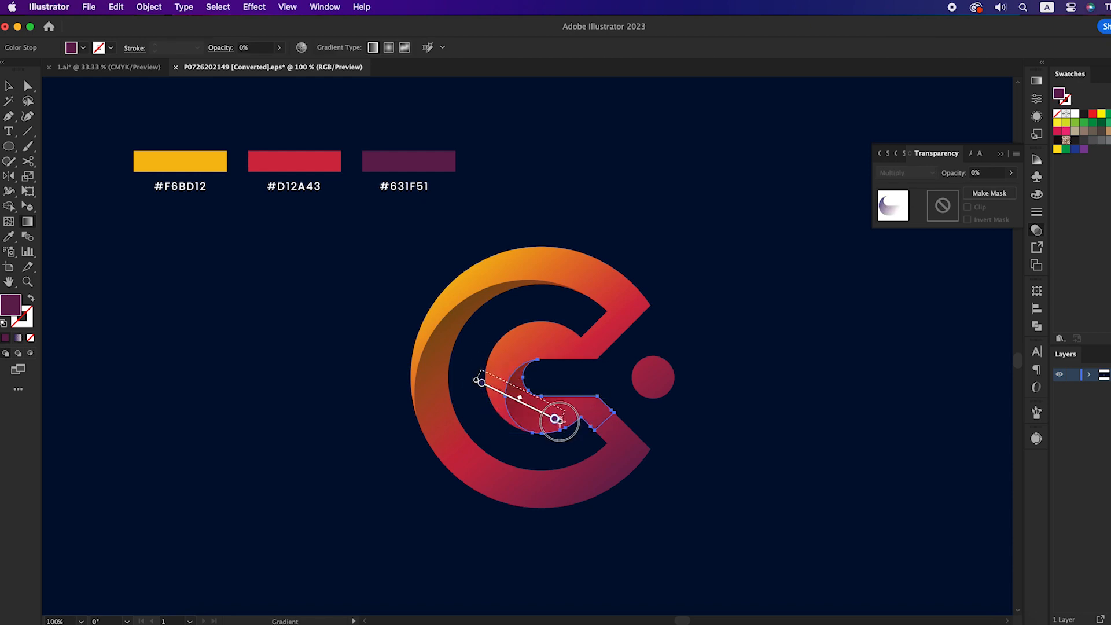
pyautogui.press('v')
pyautogui.click(704, 469)
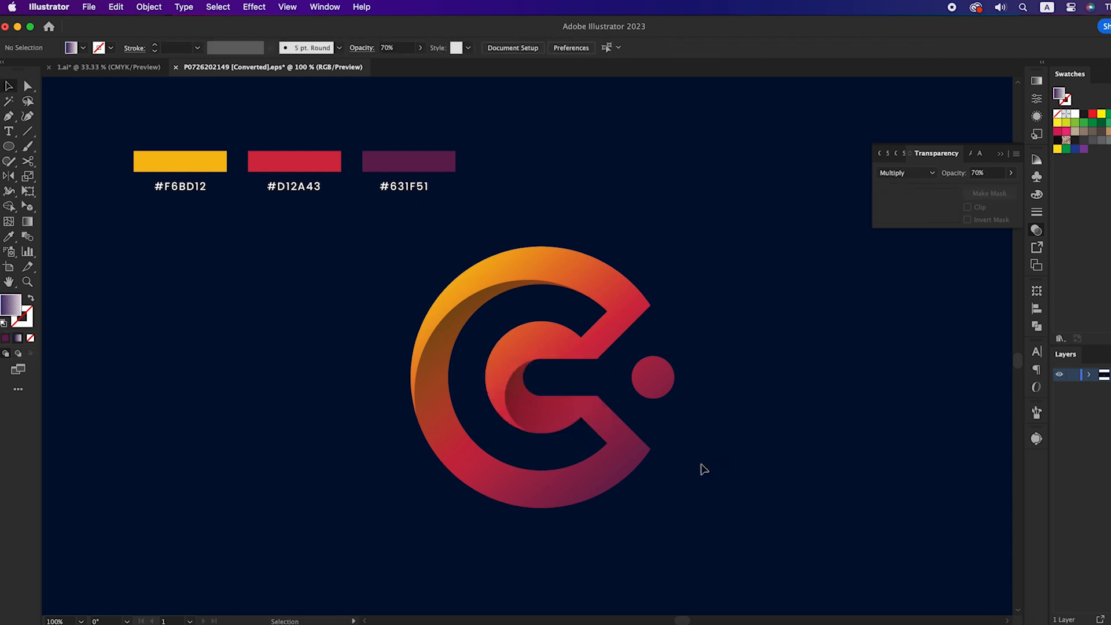
# Select the pieces of the C logo and group them
pyautogui.scroll(-1, 724, 335)
pyautogui.moveTo(717, 267); pyautogui.dragTo(499, 457)
pyautogui.press('super+g')
pyautogui.click(579, 450)
pyautogui.moveTo(625, 429); pyautogui.dragTo(477, 471)
pyautogui.click(307, 371)
# Add the text "CREATIVE" beside the logo and scale it up to about 117 pt
pyautogui.press('t')
pyautogui.click(584, 360)
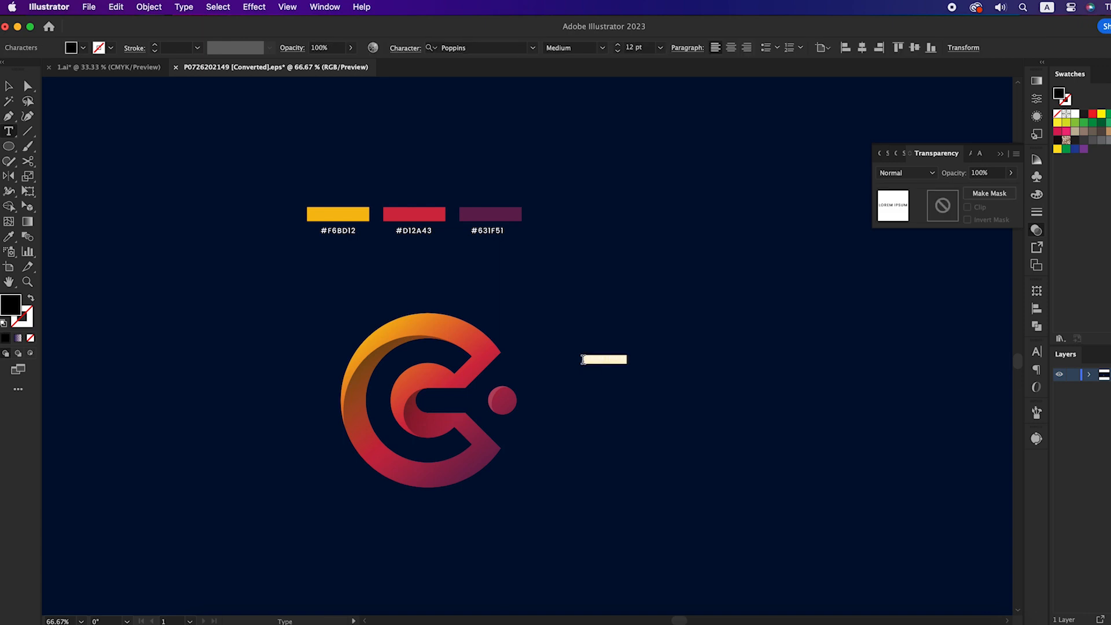
pyautogui.write('CREATIVE')
pyautogui.press('Escape')
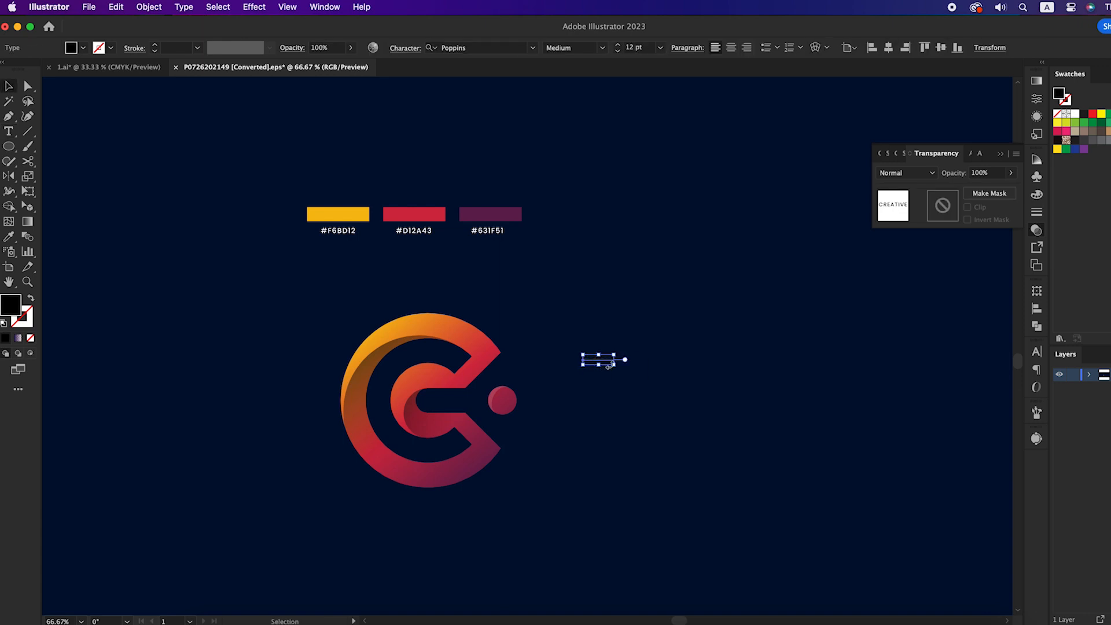
pyautogui.moveTo(618, 366); pyautogui.dragTo(880, 488)
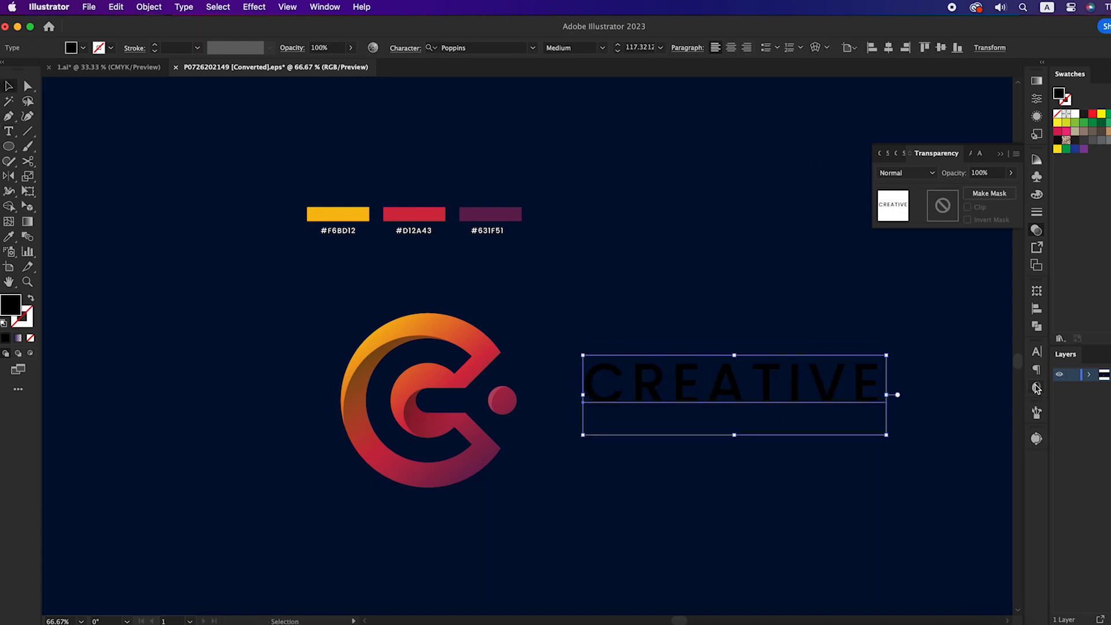
# Turn off all caps for the wordmark so it reads "Creative" and set its tracking to 40
pyautogui.click(1036, 351)
pyautogui.click(885, 473)
pyautogui.click(986, 417)
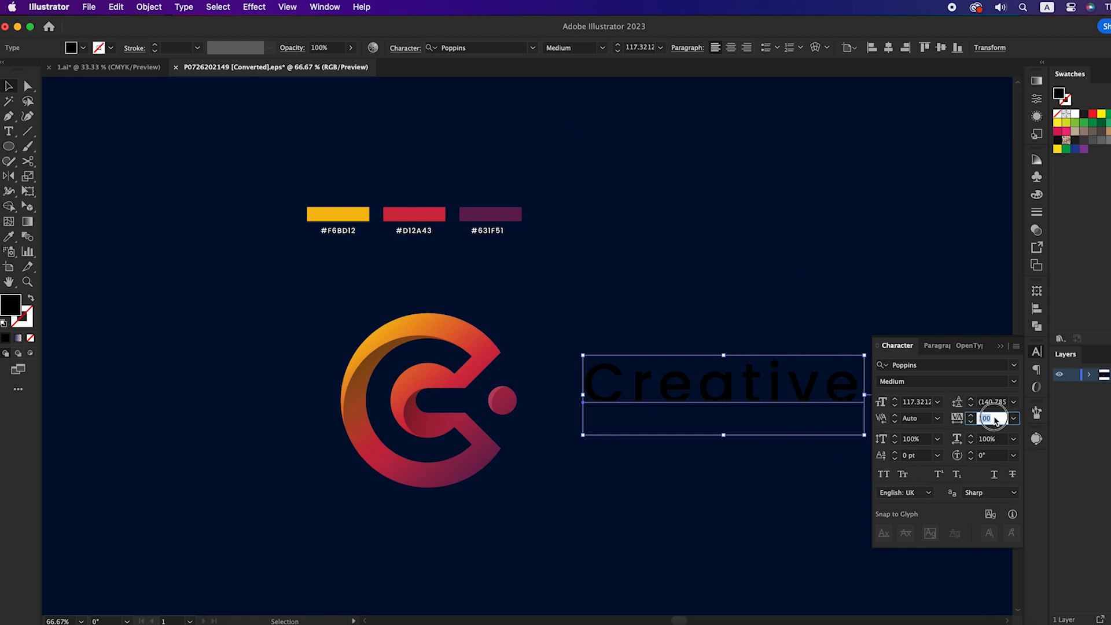
pyautogui.write('40')
pyautogui.press('Return')
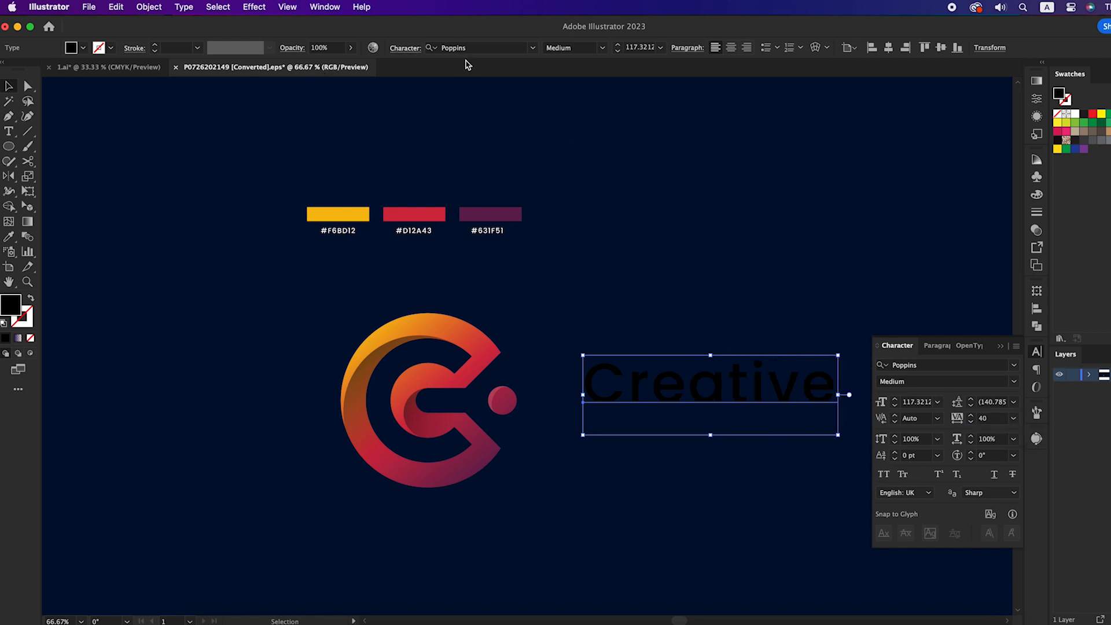
# Set the Creative wordmark to the SemiBold weight and fill it with white
pyautogui.click(602, 47)
pyautogui.click(572, 199)
pyautogui.click(1075, 114)
pyautogui.click(1000, 346)
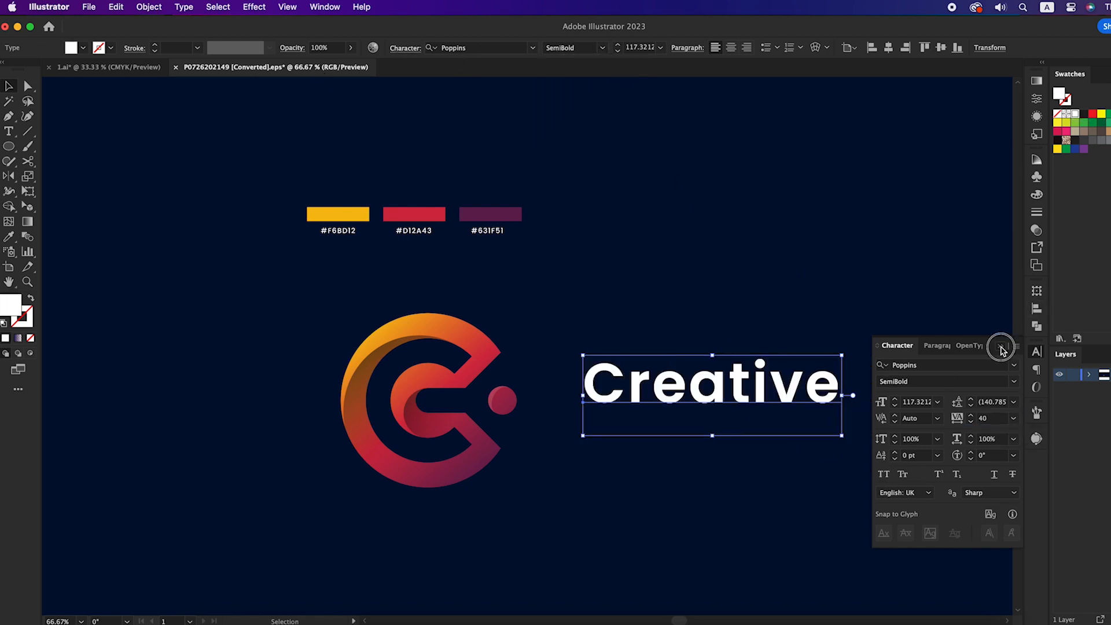
# Enlarge the Creative wordmark to about 195 pt, place it close beside the logo's dot, and deselect it
pyautogui.click(904, 339)
pyautogui.moveTo(902, 339); pyautogui.dragTo(769, 311)
pyautogui.click(693, 361)
pyautogui.moveTo(710, 369); pyautogui.dragTo(792, 391)
pyautogui.click(685, 303)
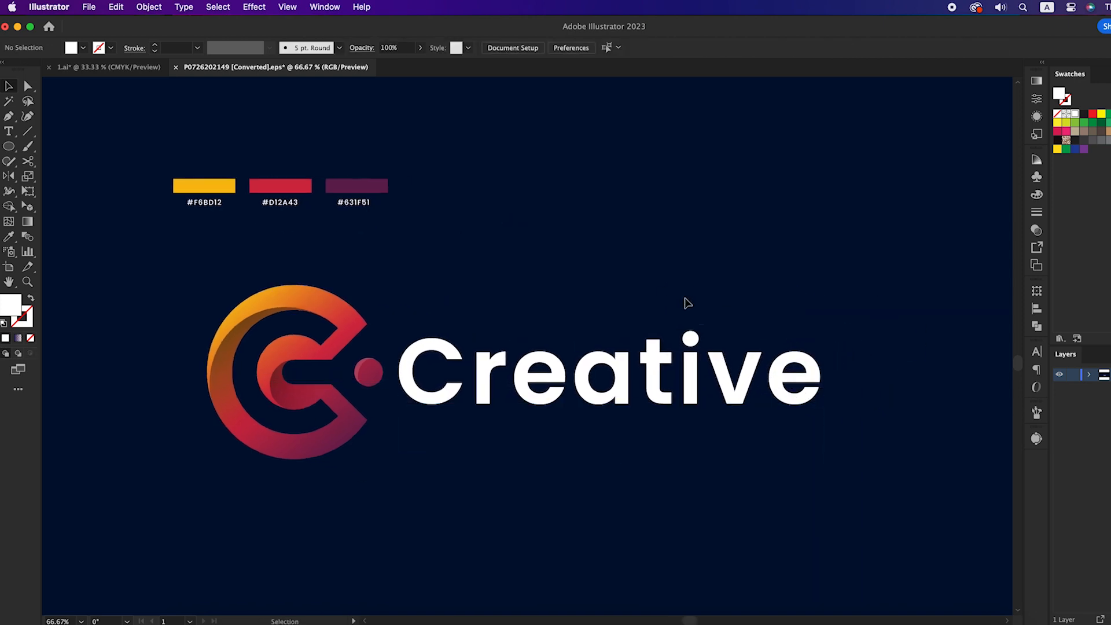
# Try a font found by searching for "mus" on the Creative wordmark, and undo the font change
pyautogui.hscroll(-2, 694, 298)
pyautogui.click(663, 343)
pyautogui.click(473, 48)
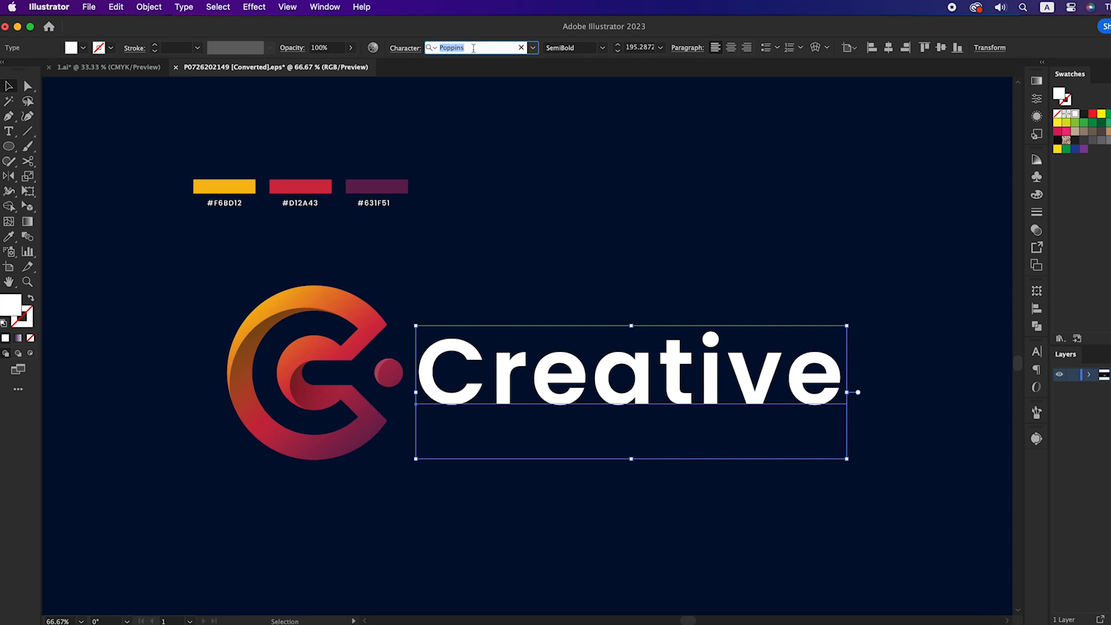
pyautogui.write('mus')
pyautogui.click(511, 111)
pyautogui.click(598, 173)
pyautogui.press('super+z')
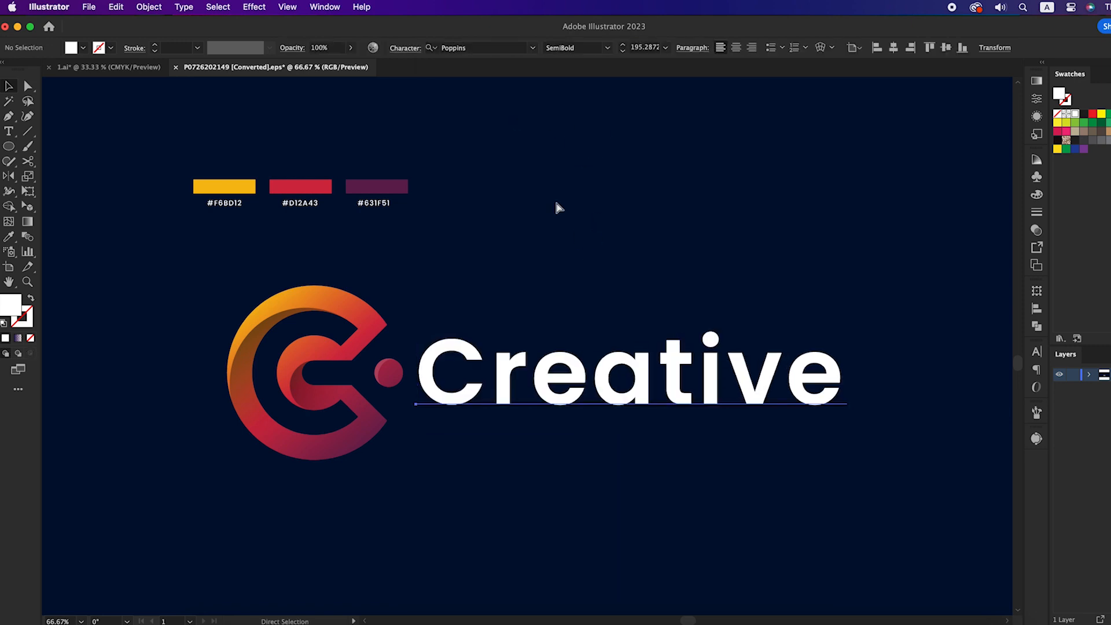
# Tighten the letter spacing of the Creative wordmark to a tracking of 30
pyautogui.click(489, 49)
pyautogui.click(1036, 352)
pyautogui.click(993, 418)
pyautogui.hotkey('shift', 'Down')
pyautogui.hotkey('shift', 'Down')
pyautogui.hotkey('shift', 'Down')
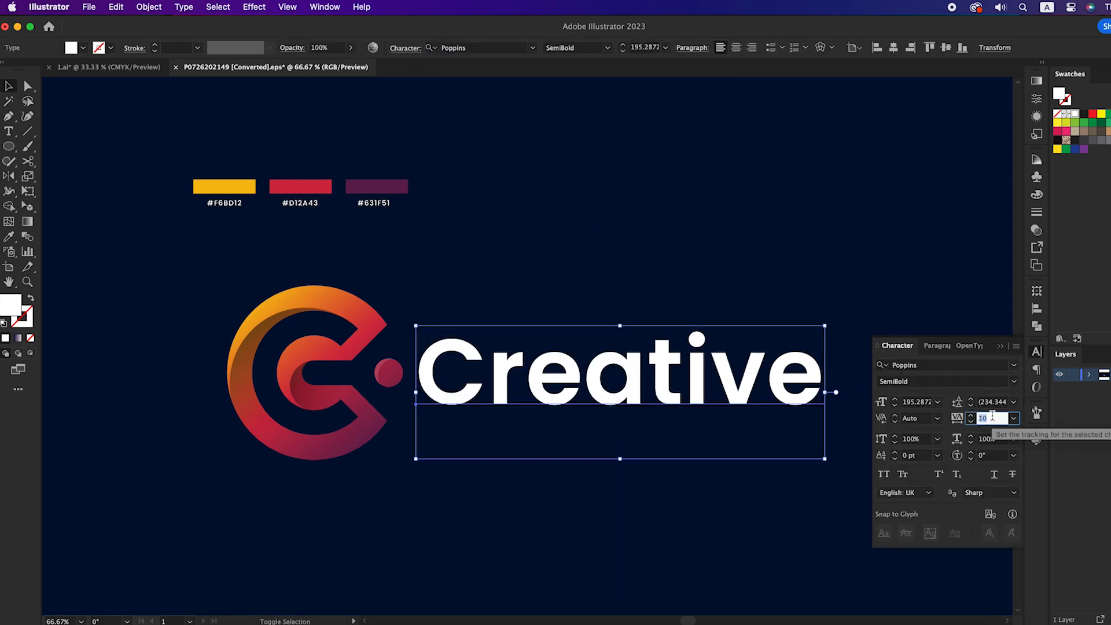
pyautogui.hotkey('shift', 'Up')
pyautogui.hotkey('shift', 'Up')
pyautogui.click(730, 478)
# Expand the Creative wordmark into editable outline shapes
pyautogui.click(722, 408)
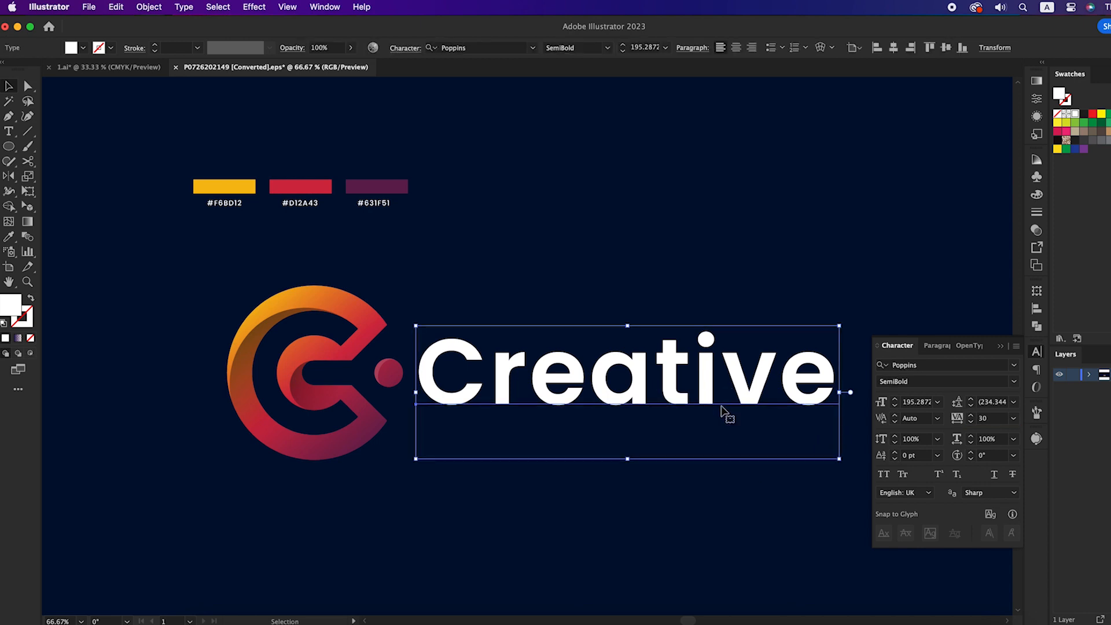
pyautogui.click(156, 7)
pyautogui.click(190, 174)
pyautogui.click(426, 357)
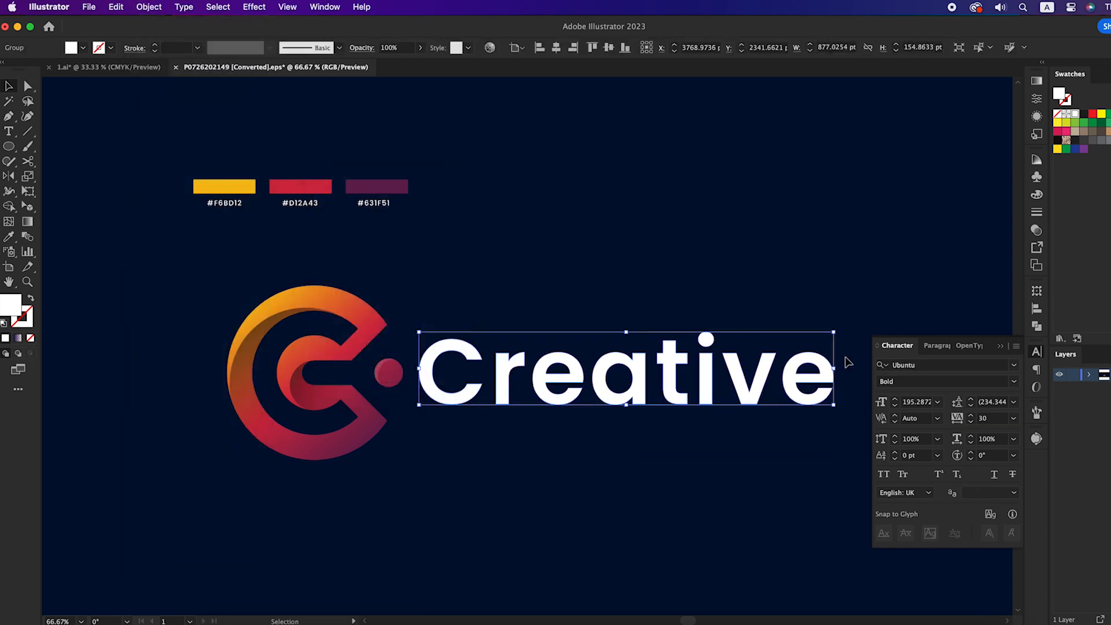
pyautogui.click(1005, 352)
# Ungroup the outlined letters and release the compound path of the "i" to select its dot separately
pyautogui.click(799, 427)
pyautogui.press('a')
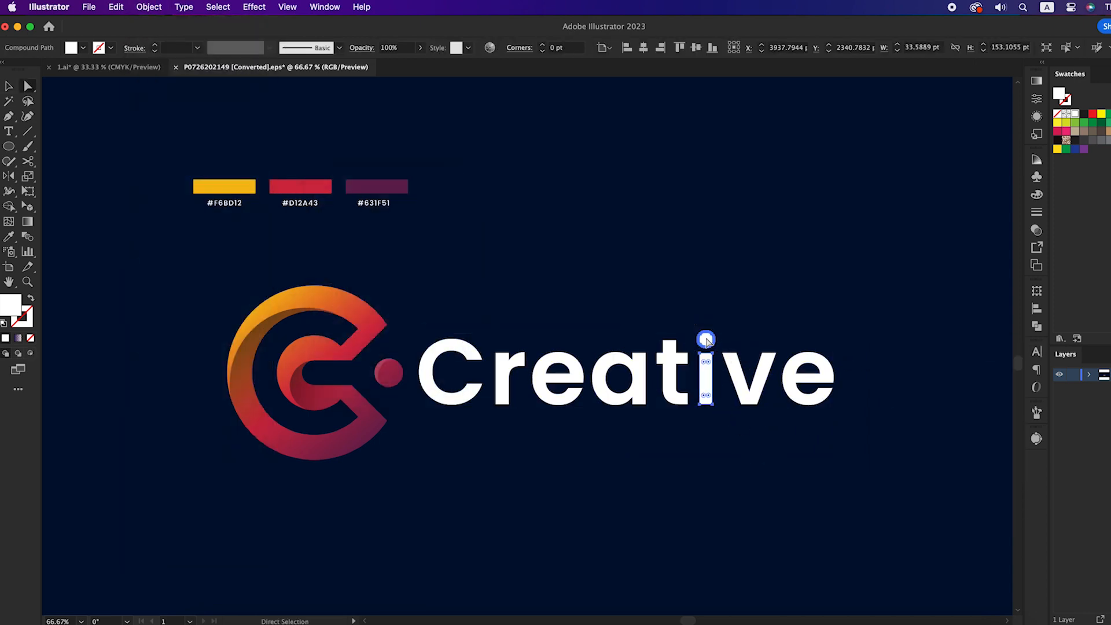
pyautogui.press('v')
pyautogui.rightClick(706, 337)
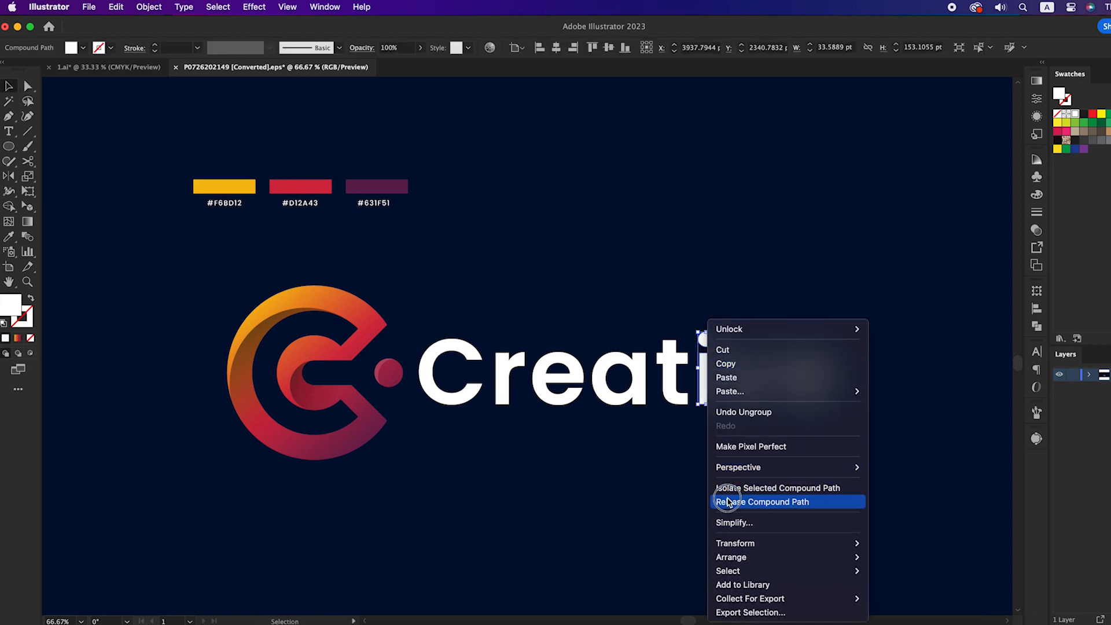
pyautogui.click(727, 502)
pyautogui.click(707, 309)
pyautogui.click(706, 338)
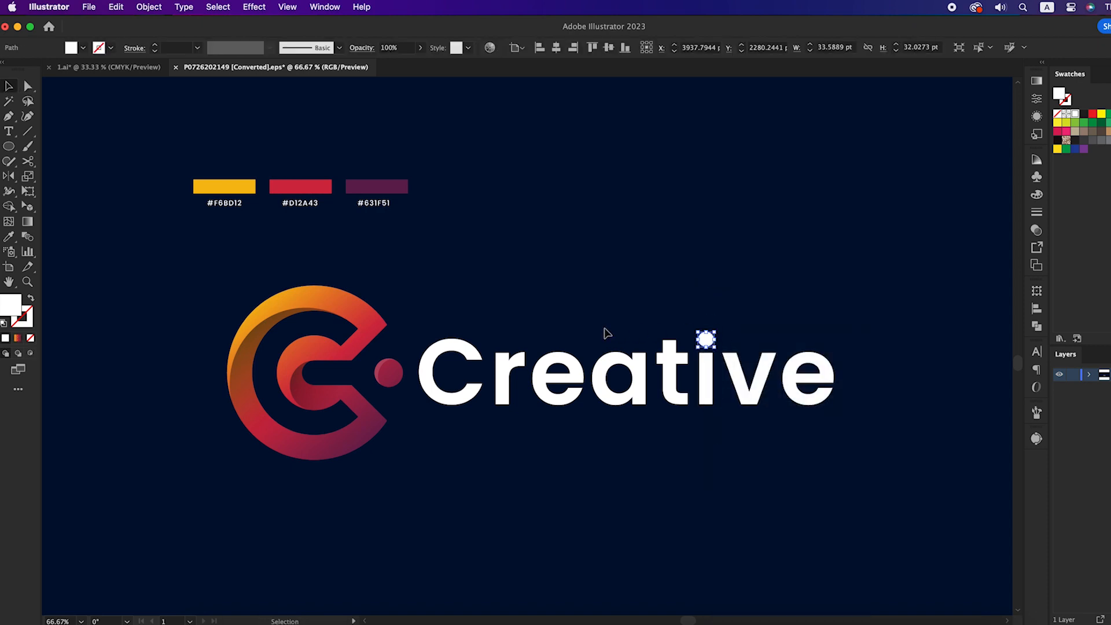
# Apply the logo's orange-to-red gradient to the dot of the "i" and angle it diagonally towards the lower right
pyautogui.press('i')
pyautogui.click(379, 306)
pyautogui.press('g')
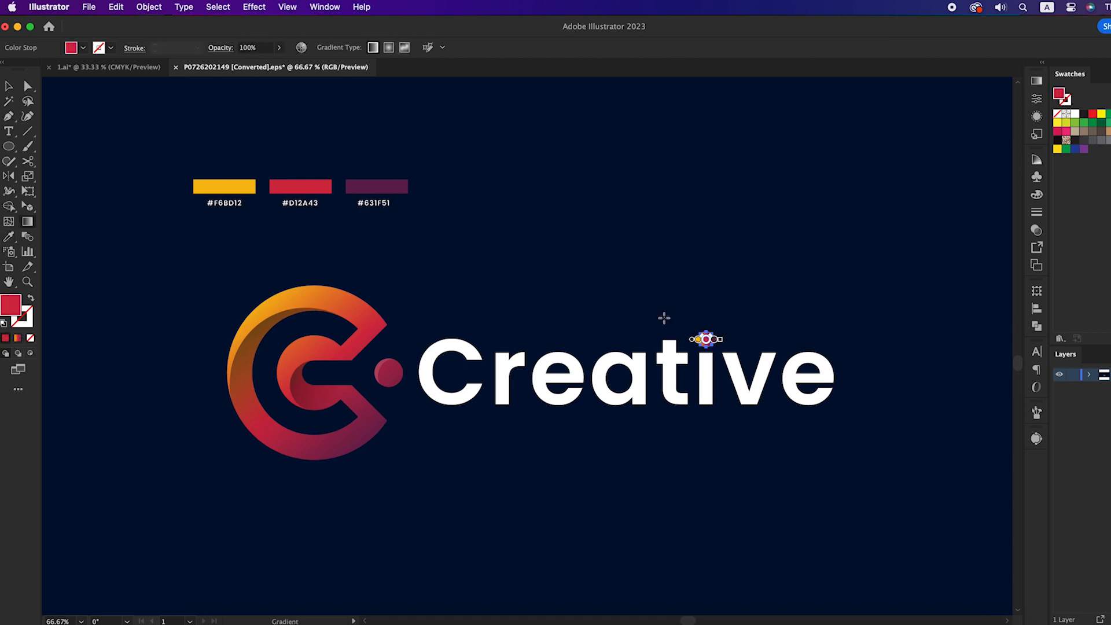
pyautogui.moveTo(693, 308); pyautogui.dragTo(729, 369)
pyautogui.press('v')
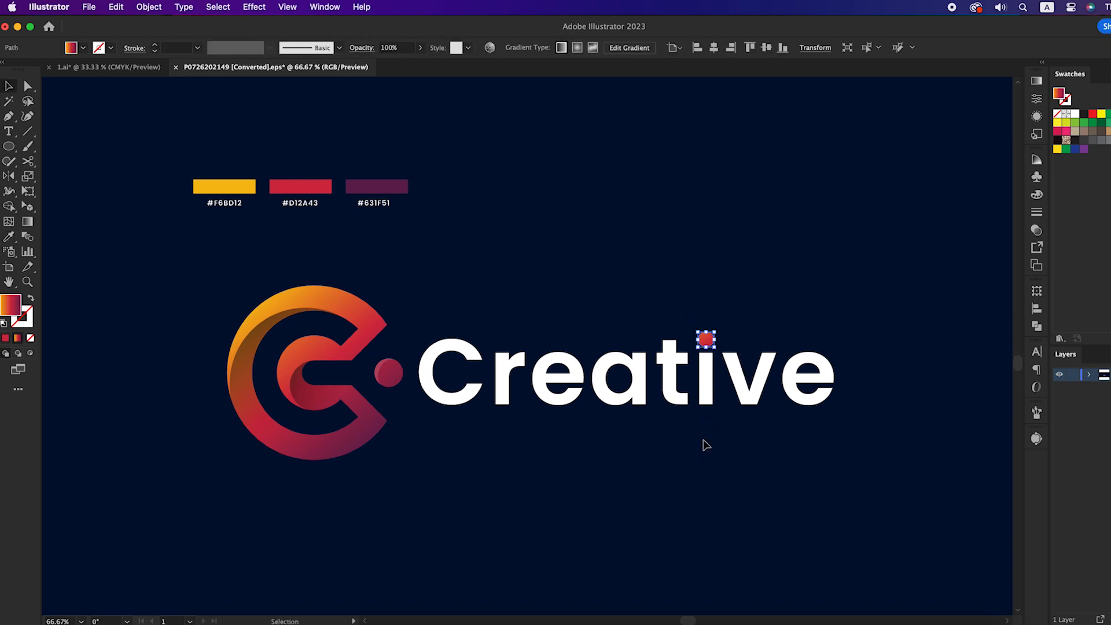
pyautogui.click(703, 441)
# Delete the three palette swatches and their hex code labels above the logo
pyautogui.scroll(-1, 704, 442)
pyautogui.moveTo(679, 454); pyautogui.dragTo(696, 461)
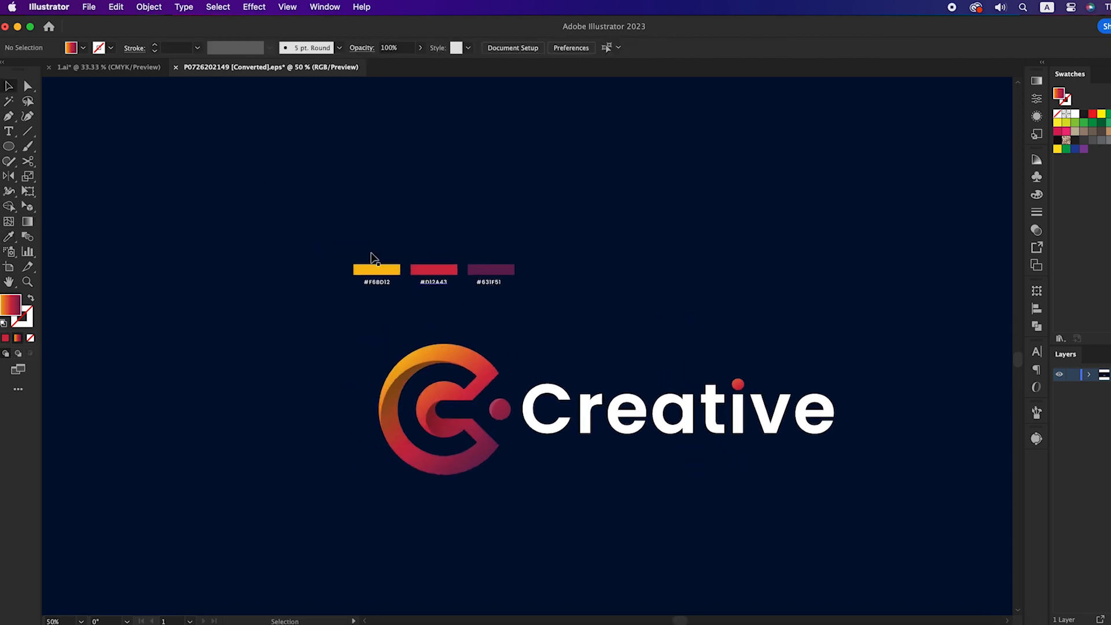
pyautogui.moveTo(305, 217); pyautogui.dragTo(571, 301)
pyautogui.press('Delete')
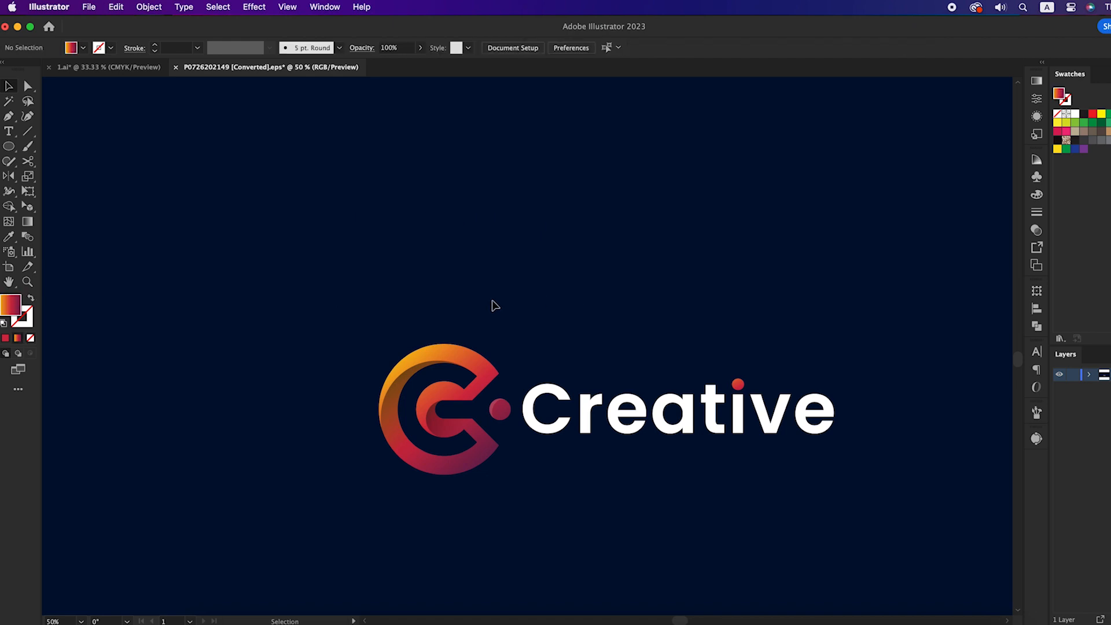
pyautogui.moveTo(318, 309); pyautogui.dragTo(860, 502)
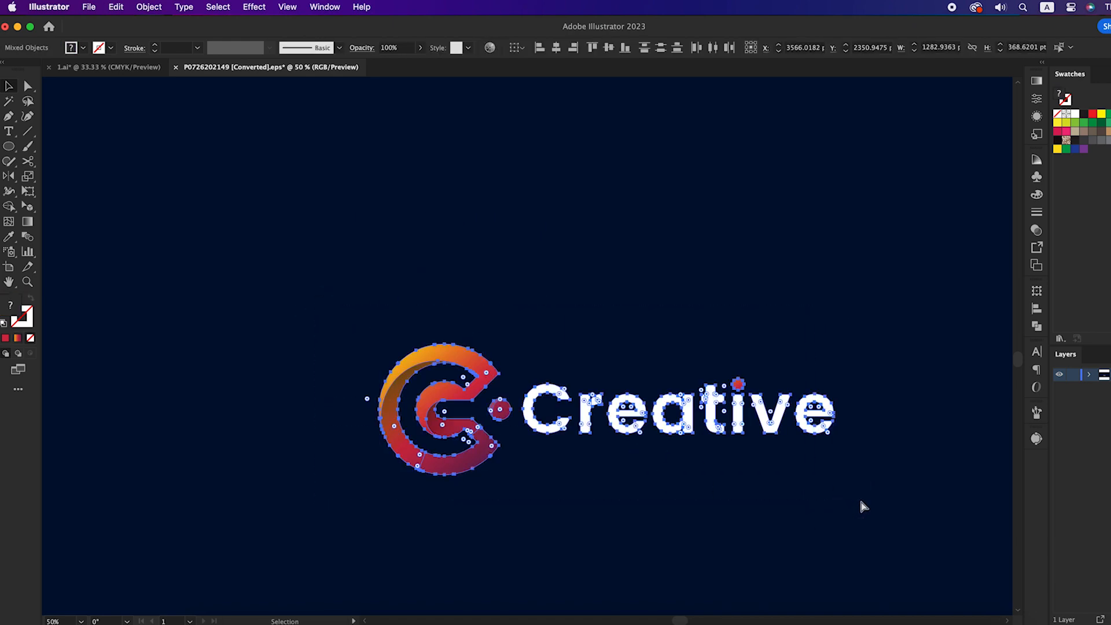
pyautogui.click(860, 502)
pyautogui.scroll(1, 661, 527)
pyautogui.moveTo(660, 527); pyautogui.dragTo(612, 478)
pyautogui.click(615, 479)
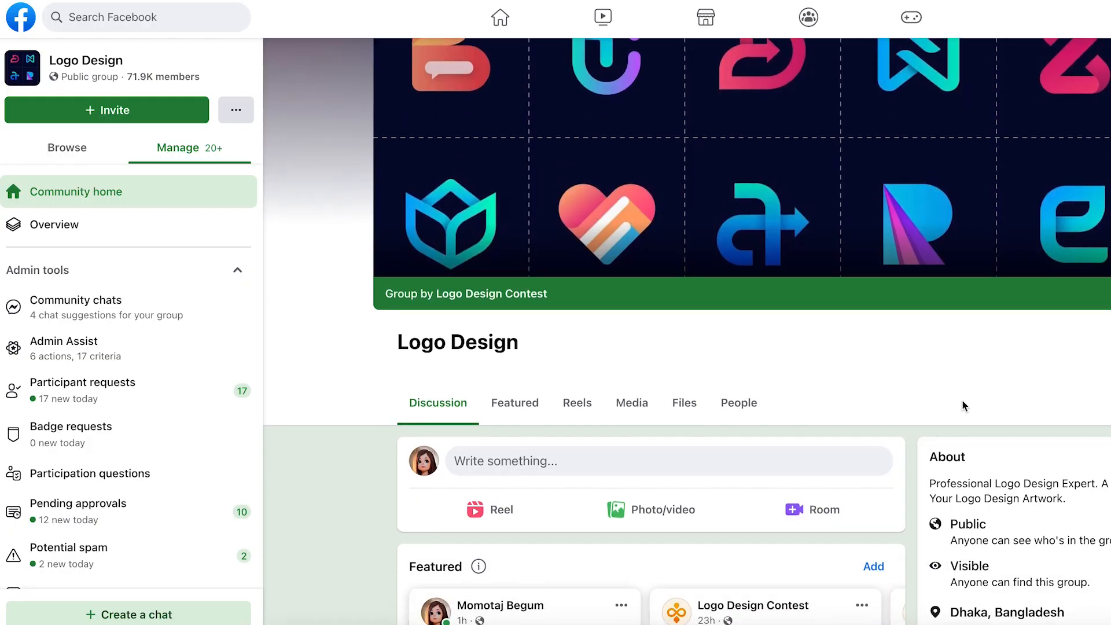
# Switch to Facebook and browse the posts of the Logo Design group
pyautogui.scroll(-5, 962, 400)
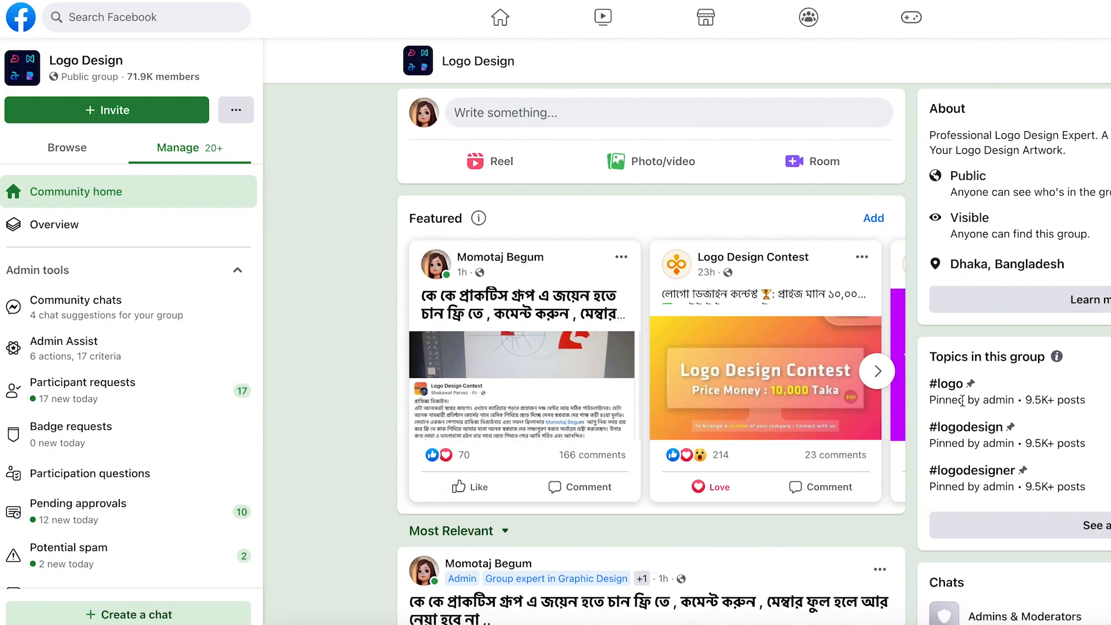
pyautogui.scroll(-10, 962, 401)
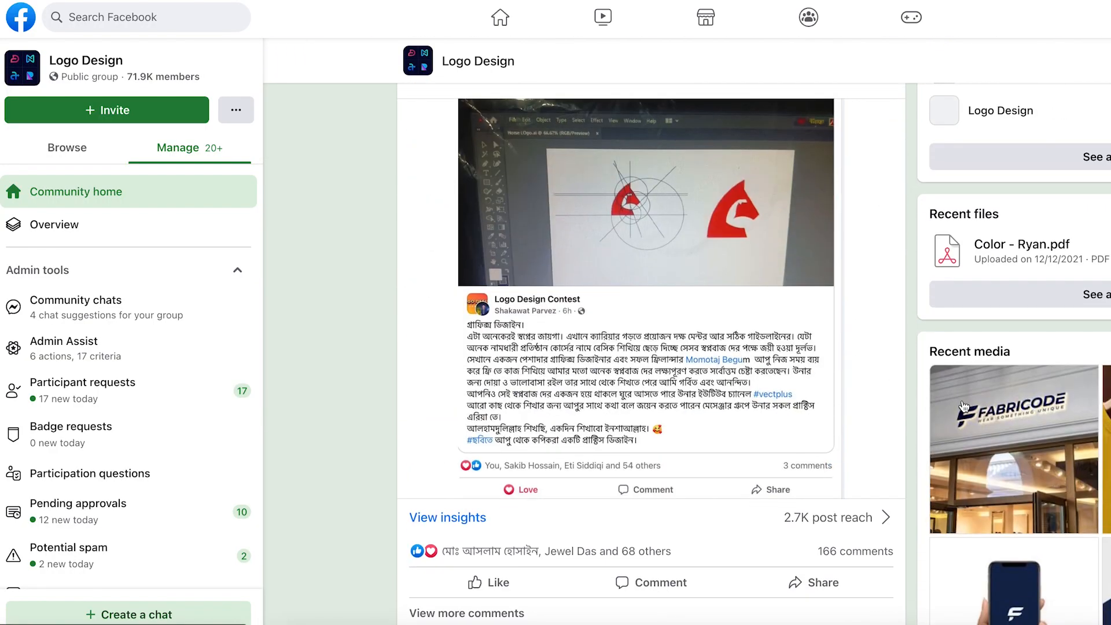
pyautogui.scroll(-12, 962, 405)
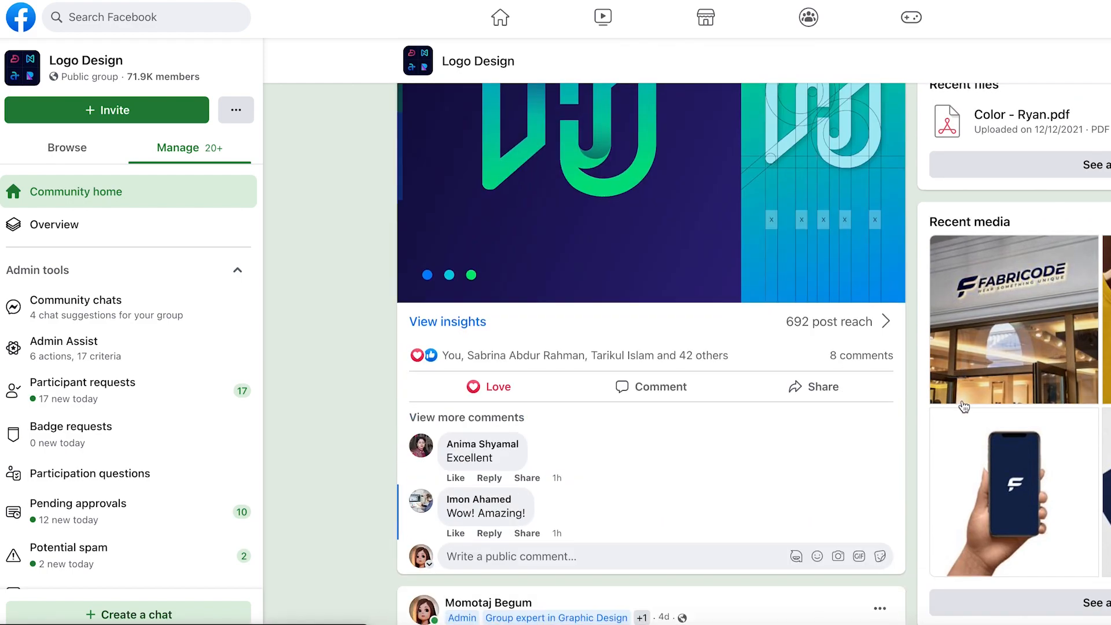